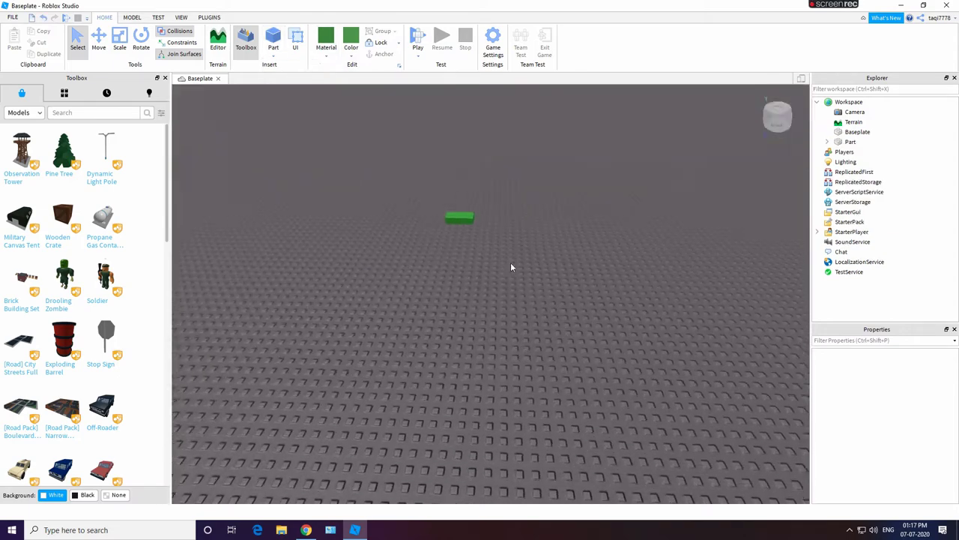
- Scale the green part taller and wider into a large upright slab standing on the baseplate
{"action": "scroll", "coordinate": [510, 263], "scroll_direction": "up", "scroll_amount": 3}
{"action": "left_click", "coordinate": [529, 280]}
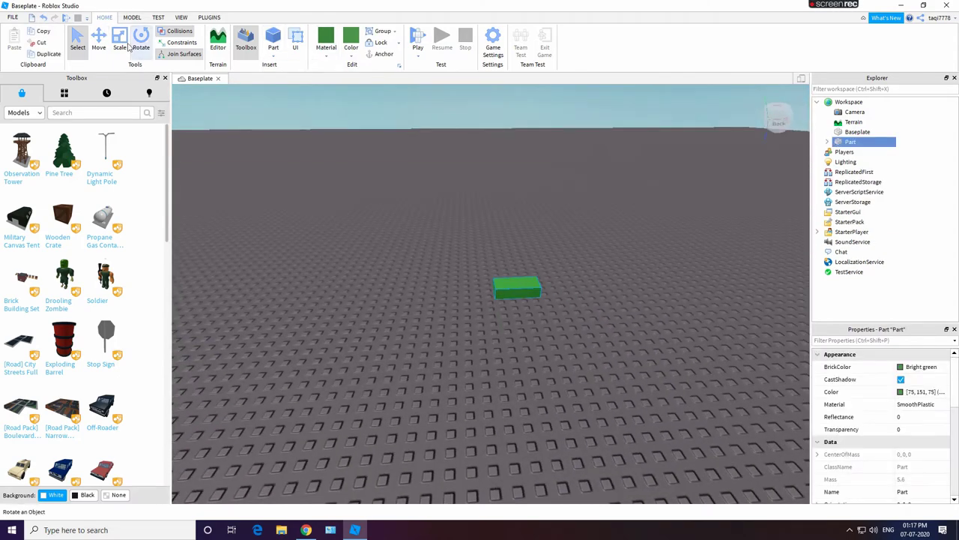
{"action": "scroll", "coordinate": [537, 218], "scroll_direction": "down", "scroll_amount": 5}
{"action": "right_click_drag", "start_coordinate": [537, 218], "coordinate": [555, 255]}
{"action": "left_click_drag", "start_coordinate": [507, 320], "coordinate": [508, 314]}
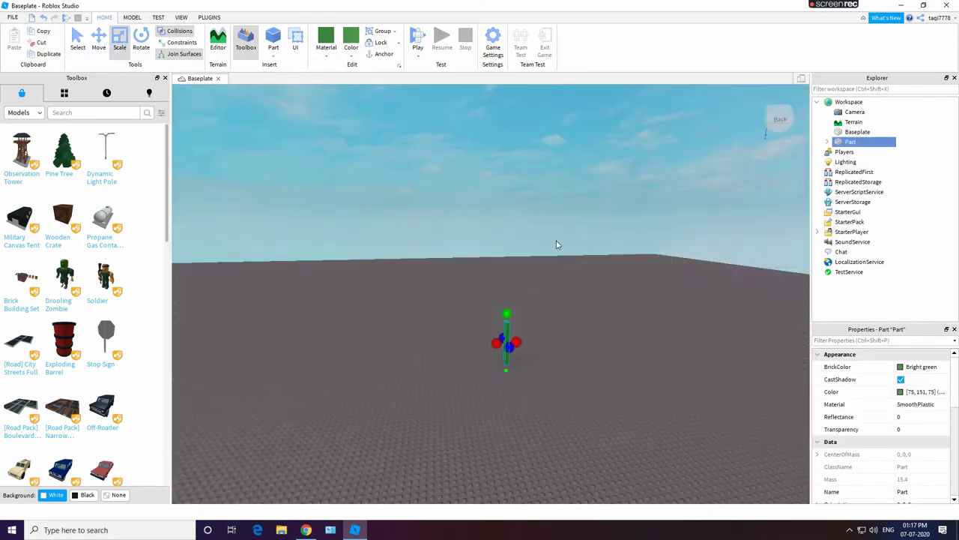
{"action": "left_click_drag", "start_coordinate": [493, 232], "coordinate": [495, 235]}
{"action": "scroll", "coordinate": [572, 289], "scroll_direction": "up", "scroll_amount": 2}
{"action": "right_click_drag", "start_coordinate": [572, 289], "coordinate": [475, 337]}
{"action": "left_click_drag", "start_coordinate": [430, 336], "coordinate": [406, 336]}
{"action": "left_click_drag", "start_coordinate": [463, 337], "coordinate": [566, 342]}
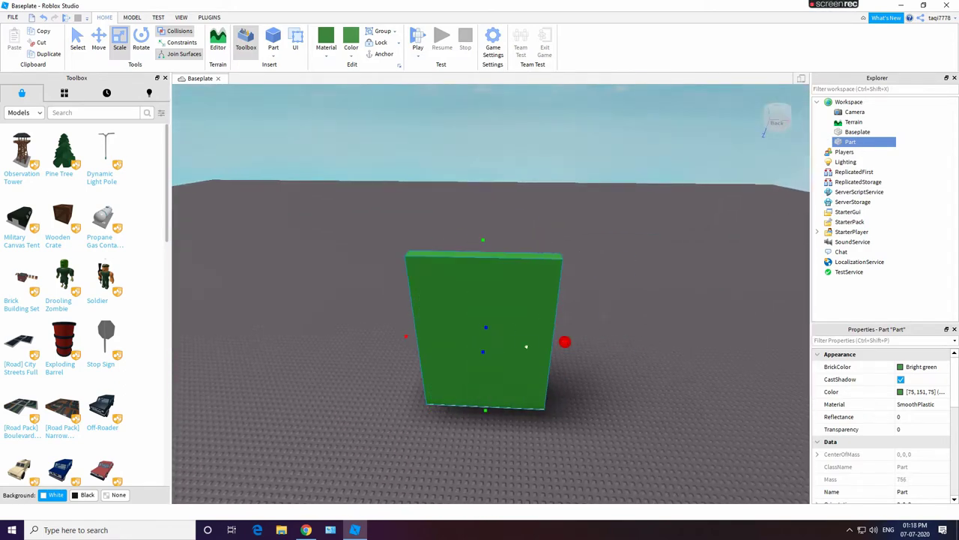
- Increase the slab's depth to turn it into a thick rectangular block
{"action": "left_click_drag", "start_coordinate": [484, 352], "coordinate": [479, 426]}
{"action": "right_click_drag", "start_coordinate": [643, 241], "coordinate": [617, 263]}
{"action": "left_click_drag", "start_coordinate": [584, 270], "coordinate": [600, 278]}
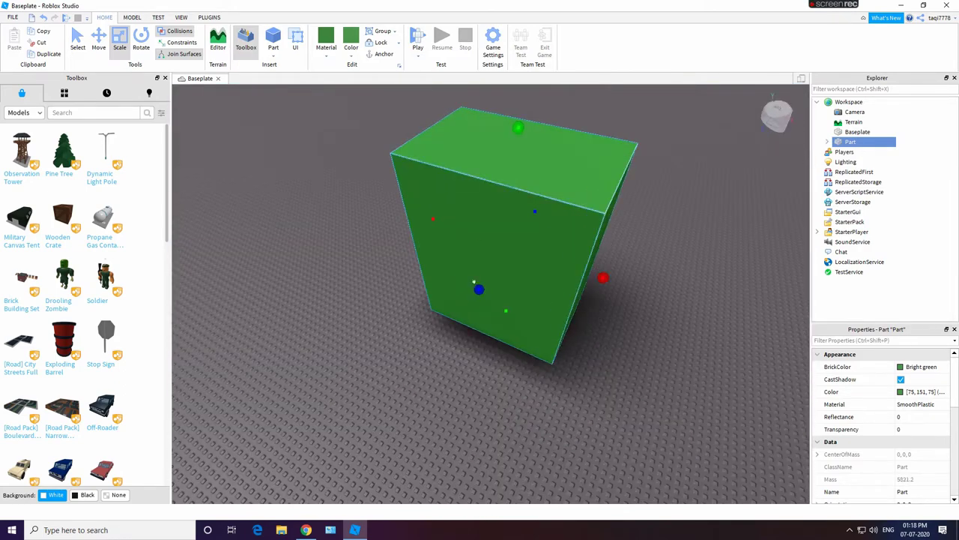
{"action": "left_click_drag", "start_coordinate": [475, 285], "coordinate": [455, 305]}
{"action": "left_click", "coordinate": [682, 257]}
- Insert a spawn location and place it on top of the green block
{"action": "right_click_drag", "start_coordinate": [682, 257], "coordinate": [683, 259]}
{"action": "left_click", "coordinate": [132, 18]}
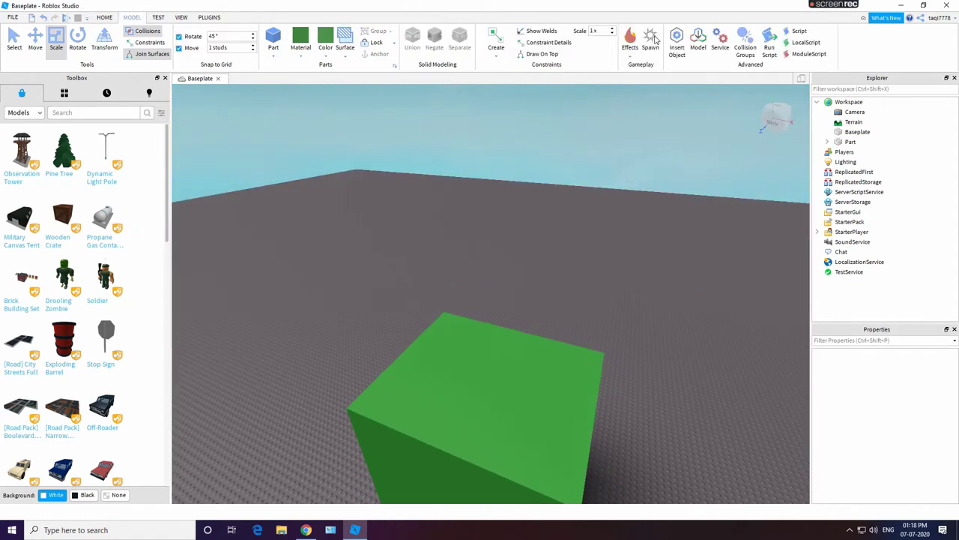
{"action": "right_click_drag", "start_coordinate": [577, 289], "coordinate": [575, 315]}
{"action": "left_click_drag", "start_coordinate": [483, 236], "coordinate": [492, 317]}
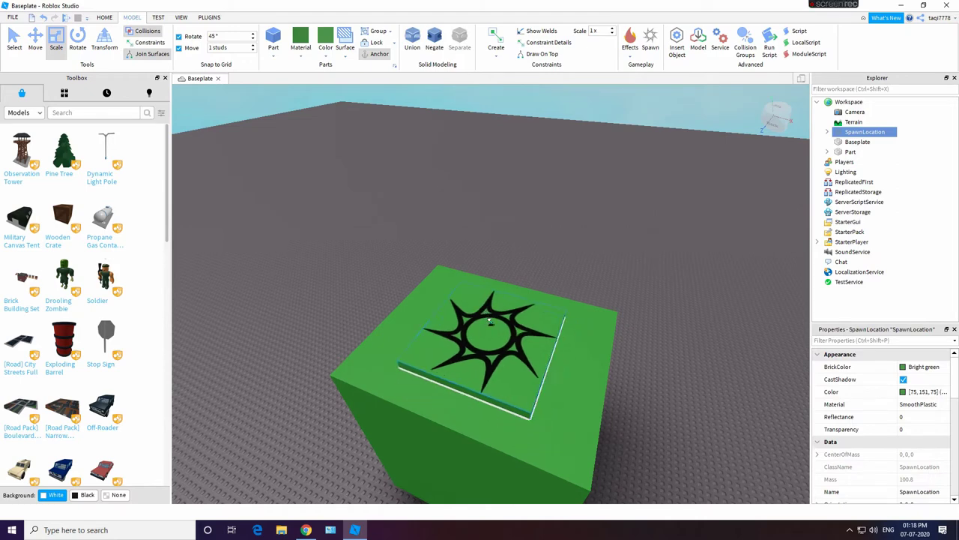
- Enlarge the green block's length and width, and reposition the spawn location on its top
{"action": "left_click", "coordinate": [456, 421]}
{"action": "scroll", "coordinate": [456, 422], "scroll_direction": "down", "scroll_amount": 2}
{"action": "left_click_drag", "start_coordinate": [458, 449], "coordinate": [447, 472]}
{"action": "left_click_drag", "start_coordinate": [569, 424], "coordinate": [597, 434]}
{"action": "left_click_drag", "start_coordinate": [501, 333], "coordinate": [504, 342]}
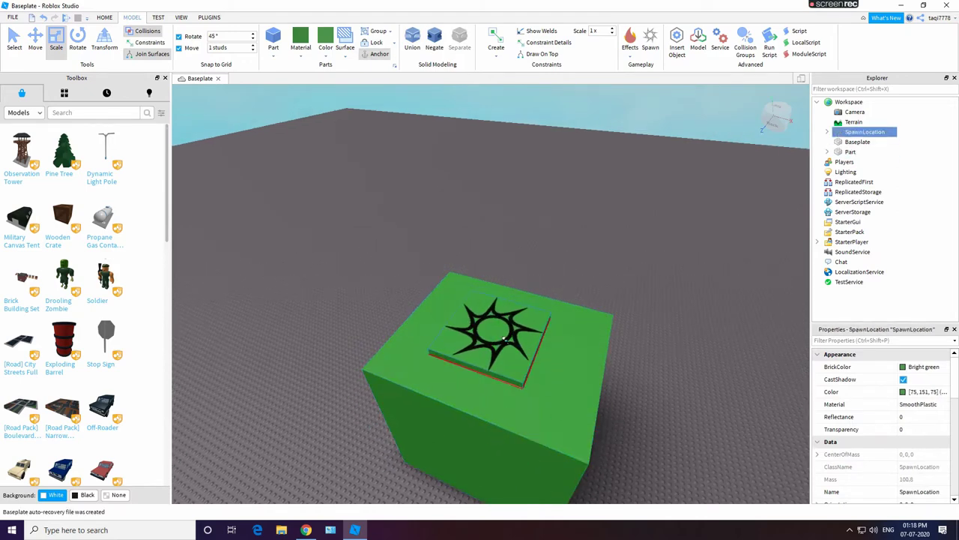
- Delete the decal from the spawn location
{"action": "left_click", "coordinate": [514, 344]}
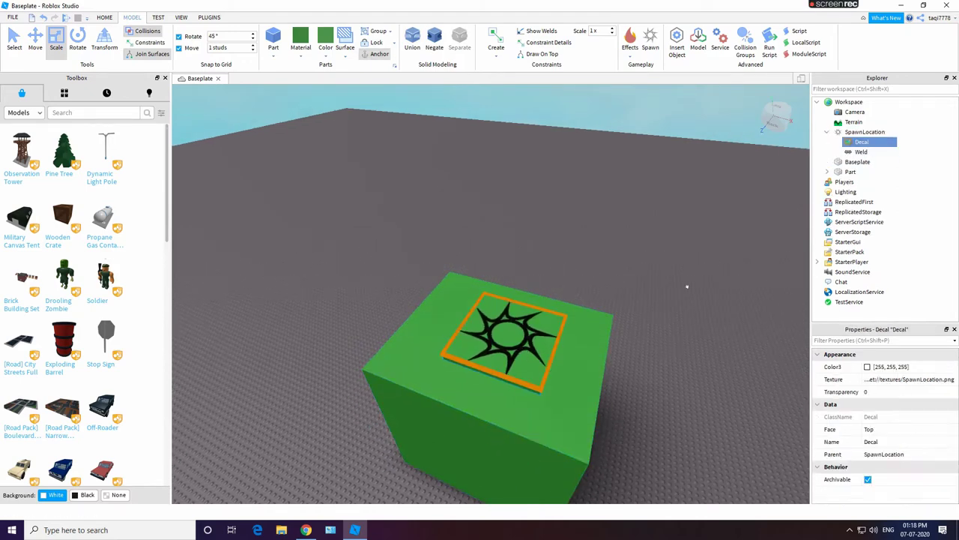
{"action": "right_click", "coordinate": [858, 145]}
{"action": "left_click", "coordinate": [874, 194]}
- Set the spawn location's transparency to 1
{"action": "left_click", "coordinate": [508, 352]}
{"action": "scroll", "coordinate": [885, 410], "scroll_direction": "down", "scroll_amount": 1}
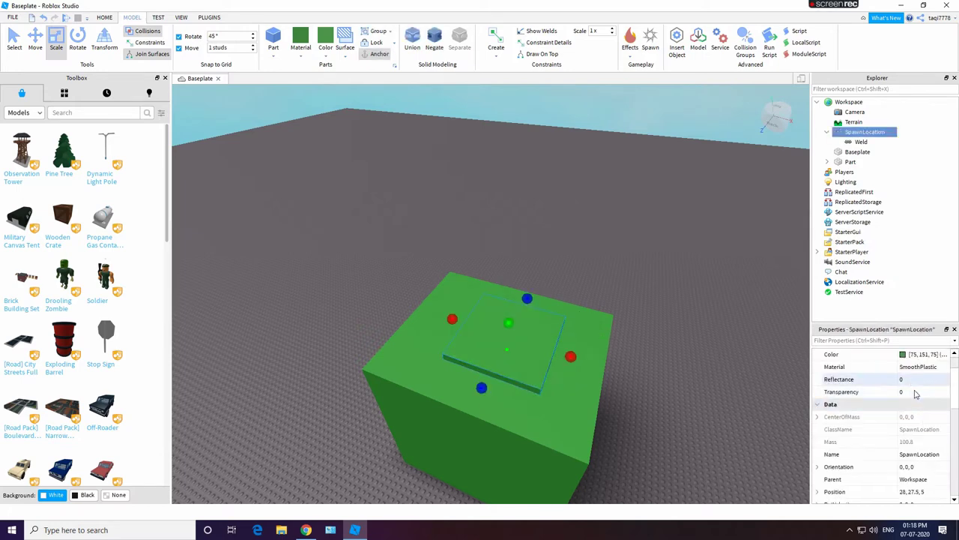
{"action": "left_click", "coordinate": [670, 334]}
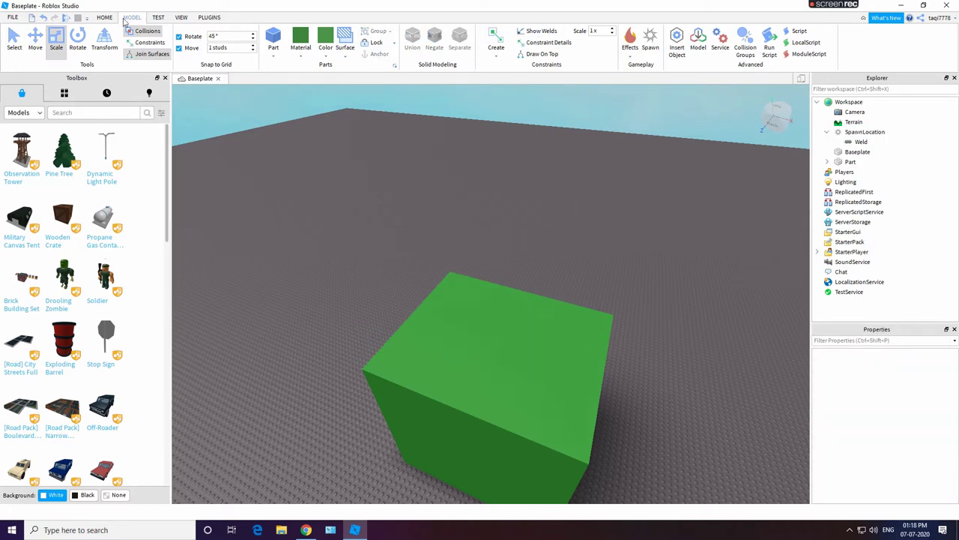
{"action": "left_click", "coordinate": [104, 17]}
{"action": "left_click", "coordinate": [862, 132]}
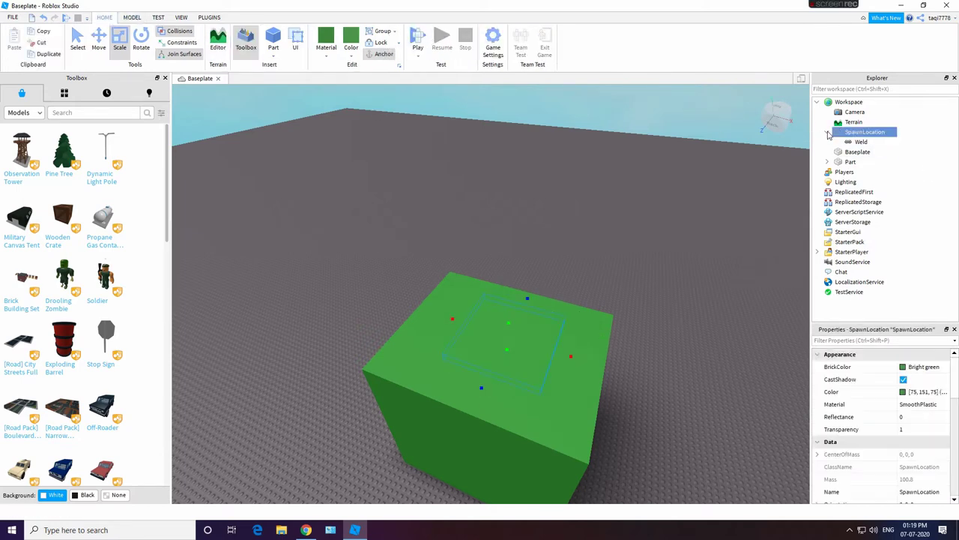
{"action": "left_click", "coordinate": [630, 219]}
- Playtest the place, walk the character around on top of the green block, and stop the test
{"action": "left_click", "coordinate": [421, 41]}
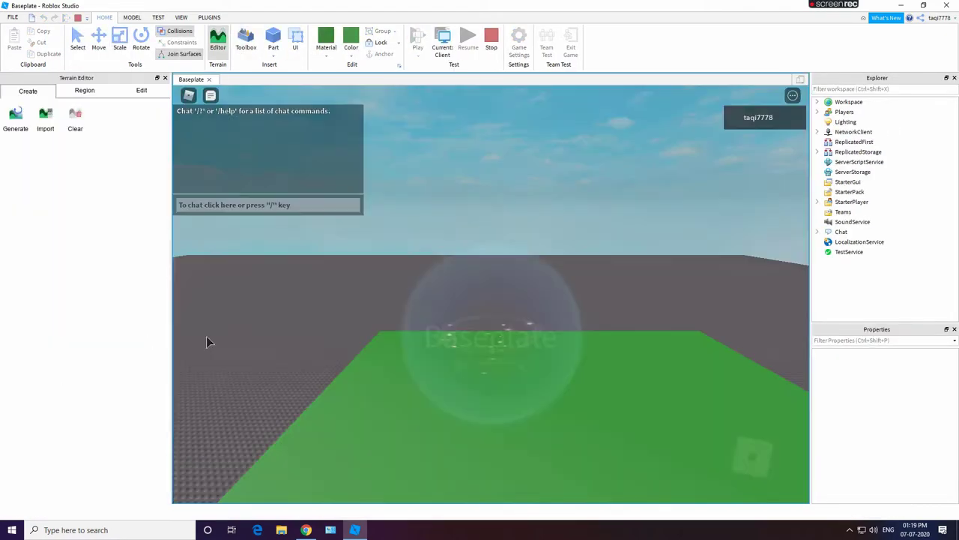
{"action": "right_click_drag", "start_coordinate": [400, 272], "coordinate": [400, 272]}
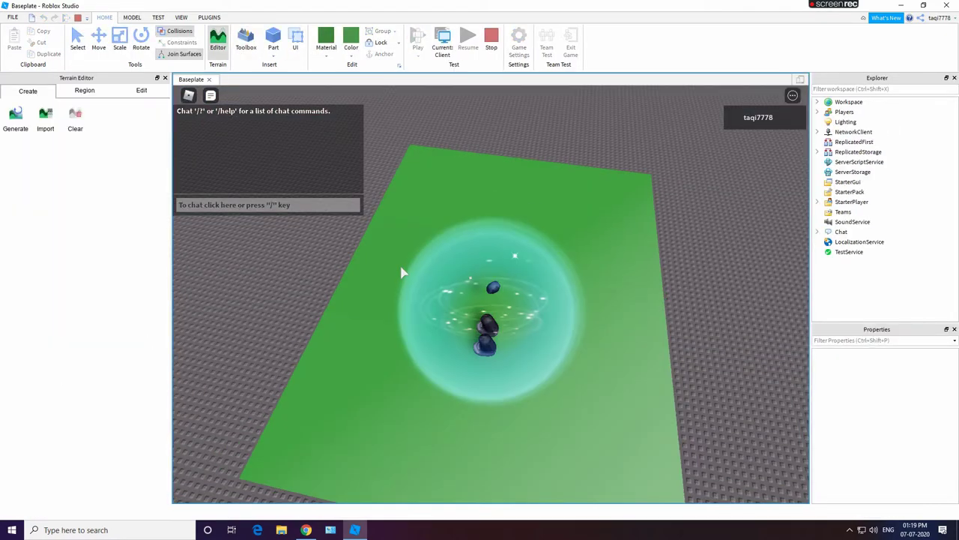
{"action": "key", "text": "w"}
{"action": "right_click_drag", "start_coordinate": [520, 330], "coordinate": [524, 339]}
{"action": "left_click", "coordinate": [493, 44]}
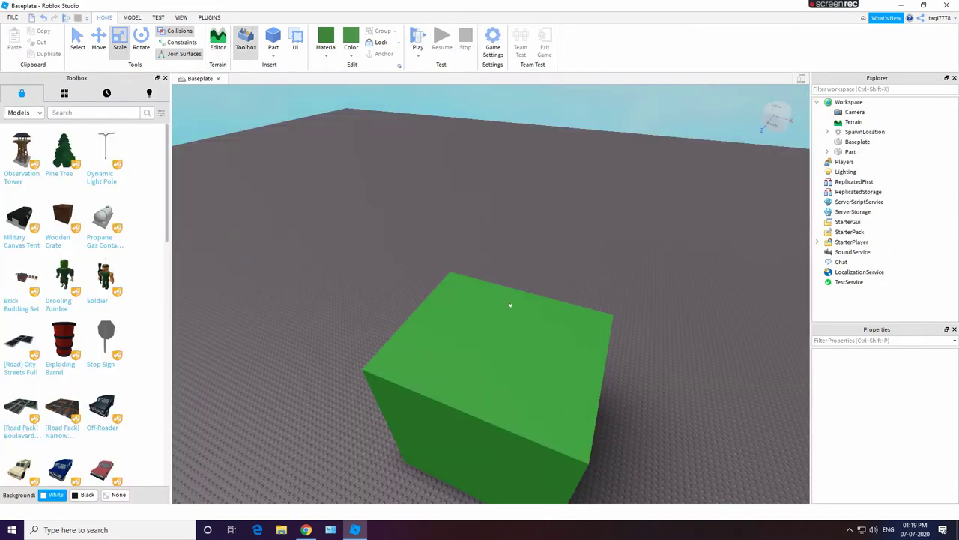
- Extend the green block slightly and recentre the transparent spawn location on its top
{"action": "left_click", "coordinate": [509, 304]}
{"action": "left_click_drag", "start_coordinate": [461, 478], "coordinate": [449, 493]}
{"action": "left_click", "coordinate": [488, 342]}
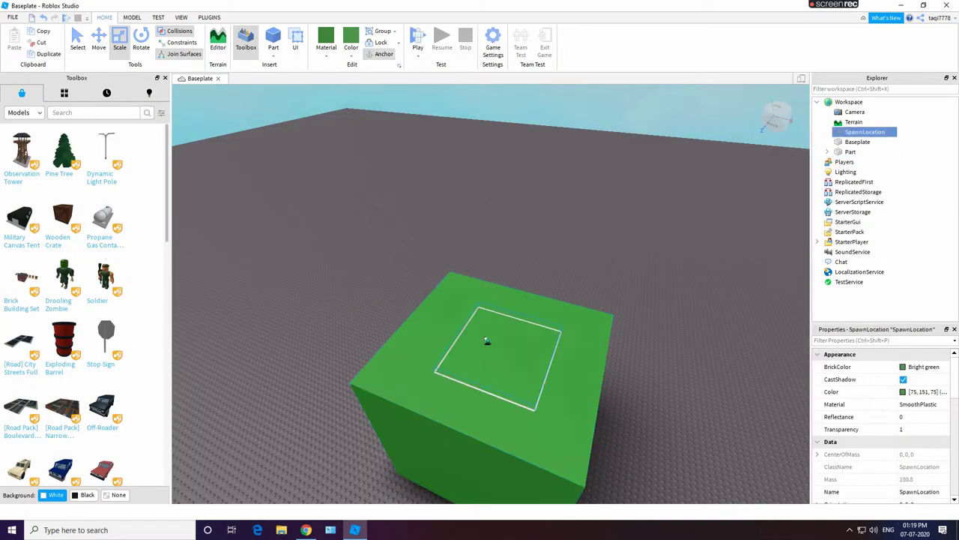
{"action": "left_click", "coordinate": [608, 237]}
- Adjust the transparent spawn location on top of the green block
{"action": "scroll", "coordinate": [608, 237], "scroll_direction": "down", "scroll_amount": 1}
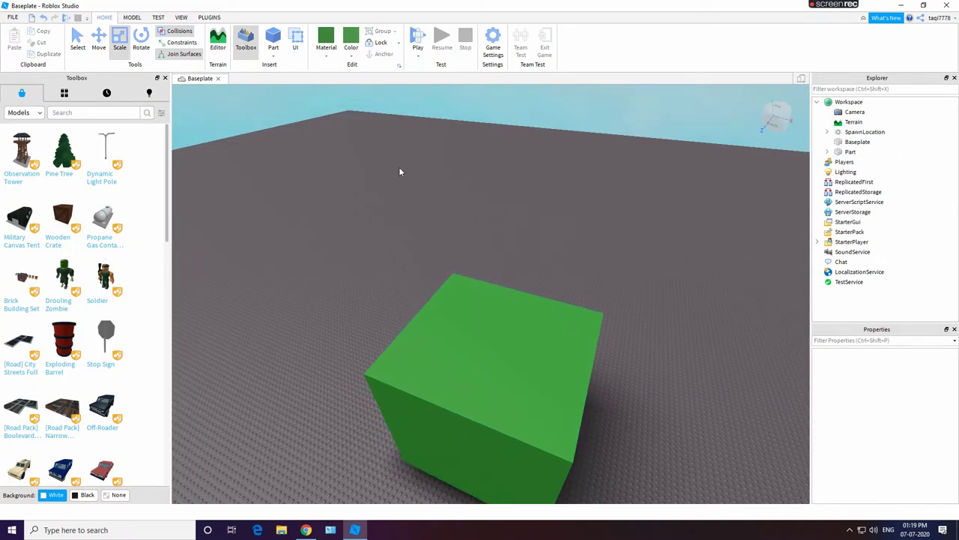
{"action": "scroll", "coordinate": [621, 277], "scroll_direction": "down", "scroll_amount": 1}
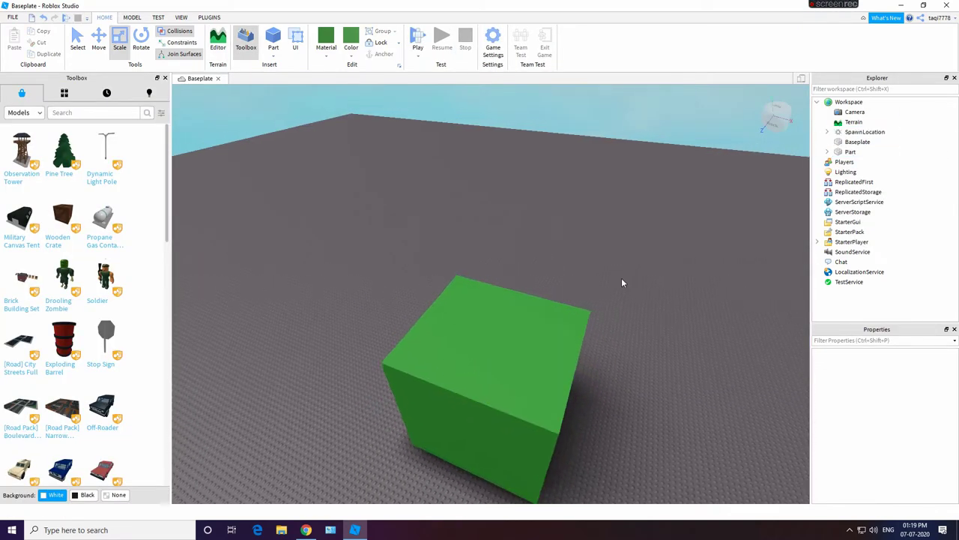
{"action": "scroll", "coordinate": [621, 279], "scroll_direction": "up", "scroll_amount": 2}
{"action": "right_click_drag", "start_coordinate": [621, 278], "coordinate": [593, 291]}
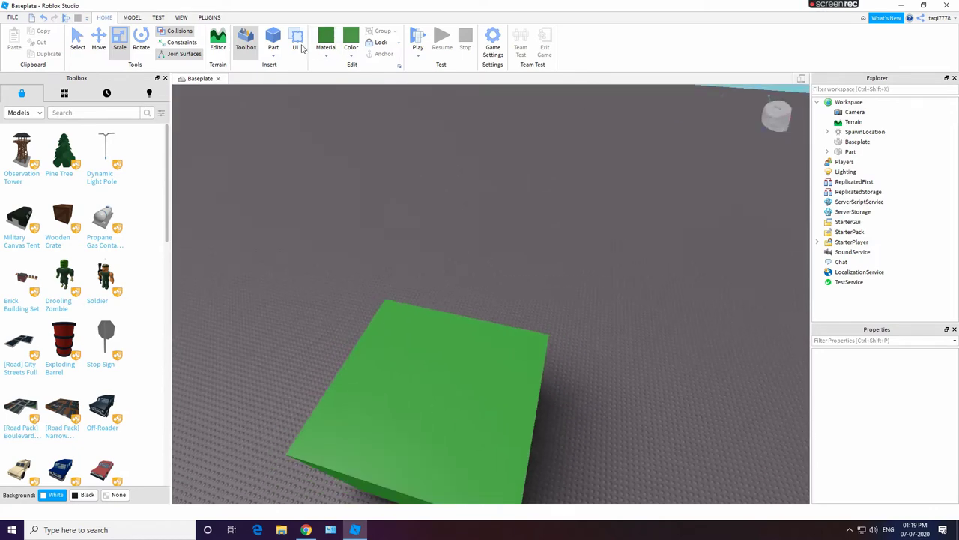
{"action": "left_click", "coordinate": [492, 324]}
{"action": "left_click_drag", "start_coordinate": [496, 323], "coordinate": [500, 320]}
{"action": "left_click", "coordinate": [528, 262]}
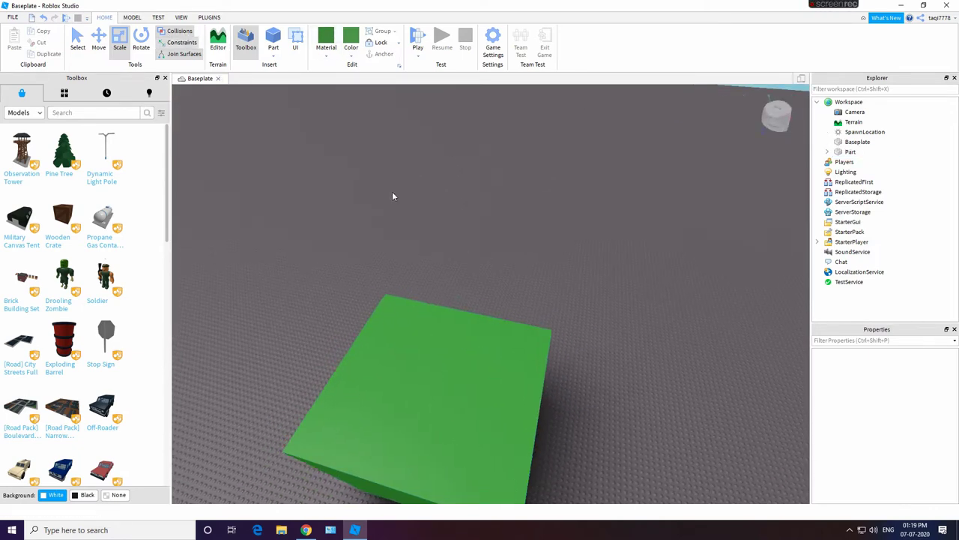
{"action": "left_click", "coordinate": [462, 343]}
{"action": "left_click", "coordinate": [564, 223]}
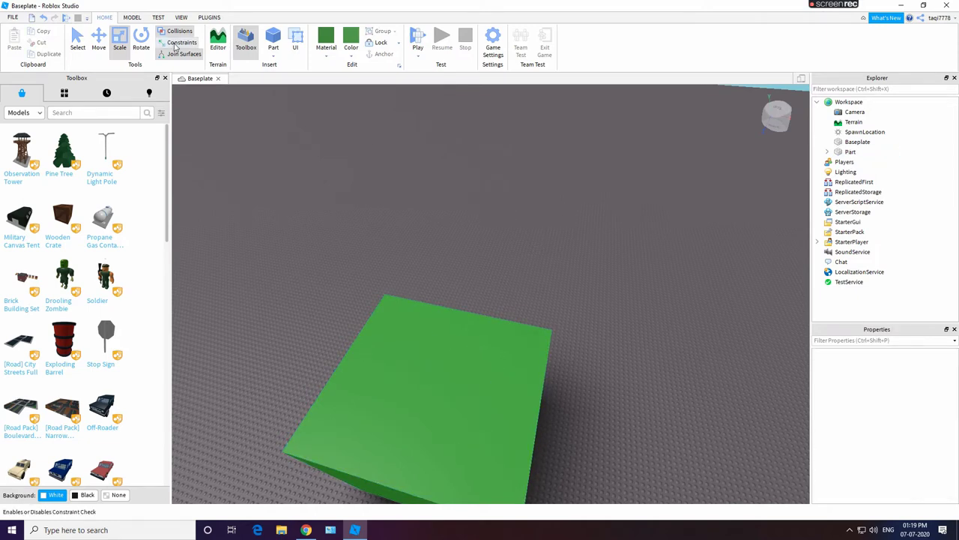
- Duplicate the green block and place the copy in front of the original as the next platform
{"action": "right_click", "coordinate": [465, 330]}
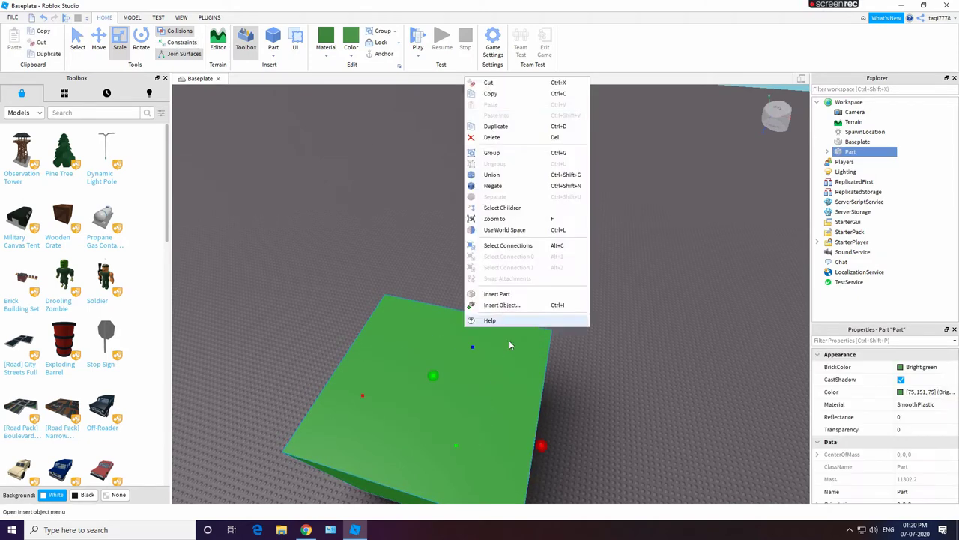
{"action": "left_click", "coordinate": [568, 393]}
{"action": "key", "text": "ctrl+d"}
{"action": "left_click_drag", "start_coordinate": [536, 316], "coordinate": [521, 231]}
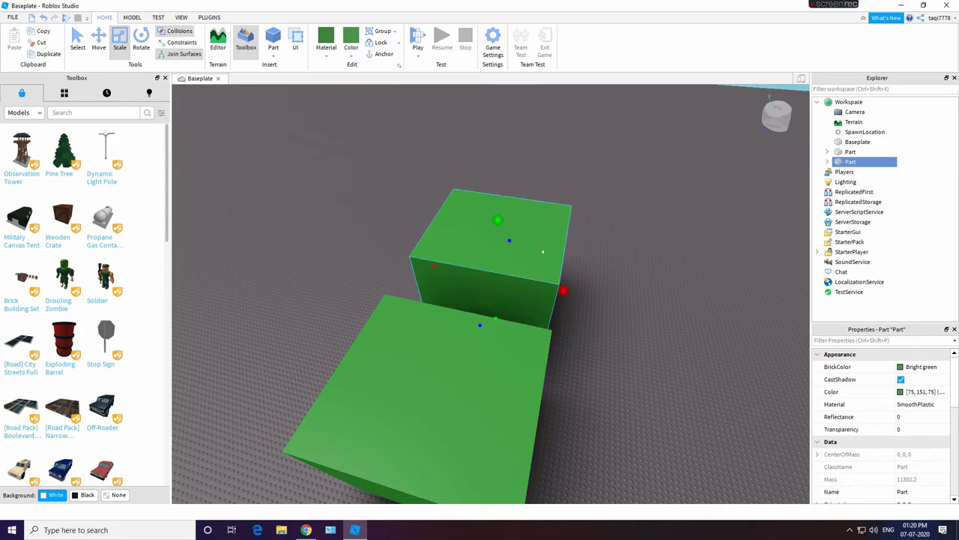
- Scale the copied block down into a narrow slab with a gap to the starting block
{"action": "left_click_drag", "start_coordinate": [566, 288], "coordinate": [492, 238]}
{"action": "key", "text": "w"}
{"action": "right_click_drag", "start_coordinate": [567, 253], "coordinate": [497, 351]}
{"action": "key", "text": "w"}
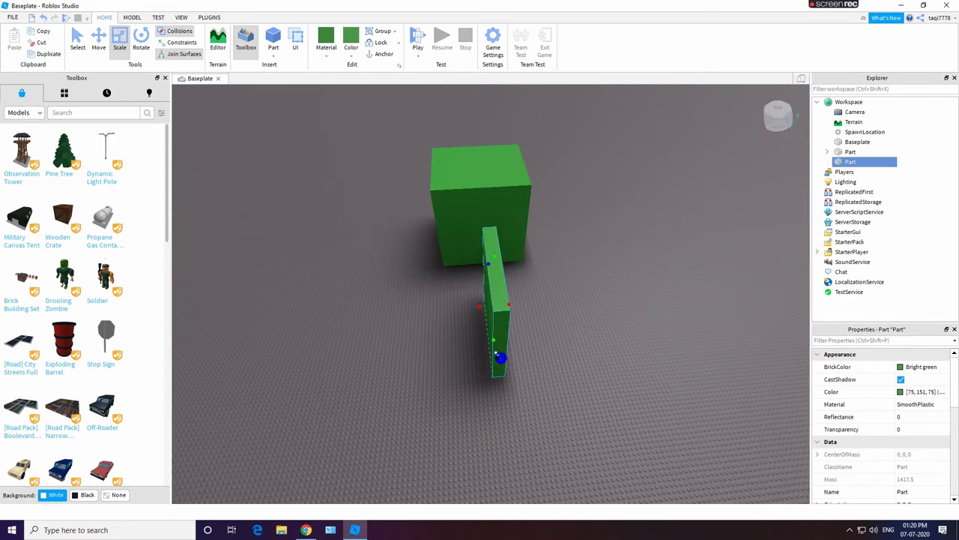
{"action": "right_click_drag", "start_coordinate": [599, 266], "coordinate": [588, 267]}
{"action": "left_click_drag", "start_coordinate": [530, 275], "coordinate": [526, 286]}
{"action": "right_click_drag", "start_coordinate": [695, 348], "coordinate": [689, 341]}
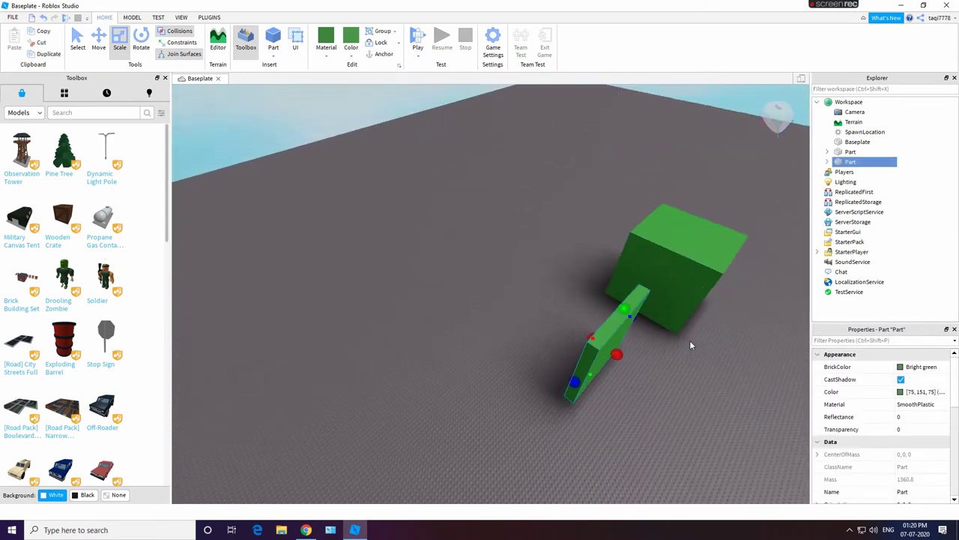
- Duplicate the narrow slab and place the copy further along the course, leaving a jump gap
{"action": "key", "text": "ctrl+d"}
{"action": "left_click_drag", "start_coordinate": [603, 290], "coordinate": [478, 457]}
{"action": "scroll", "coordinate": [564, 344], "scroll_direction": "down", "scroll_amount": 3}
{"action": "scroll", "coordinate": [564, 344], "scroll_direction": "down", "scroll_amount": 1}
{"action": "left_click", "coordinate": [616, 423]}
{"action": "left_click", "coordinate": [578, 355]}
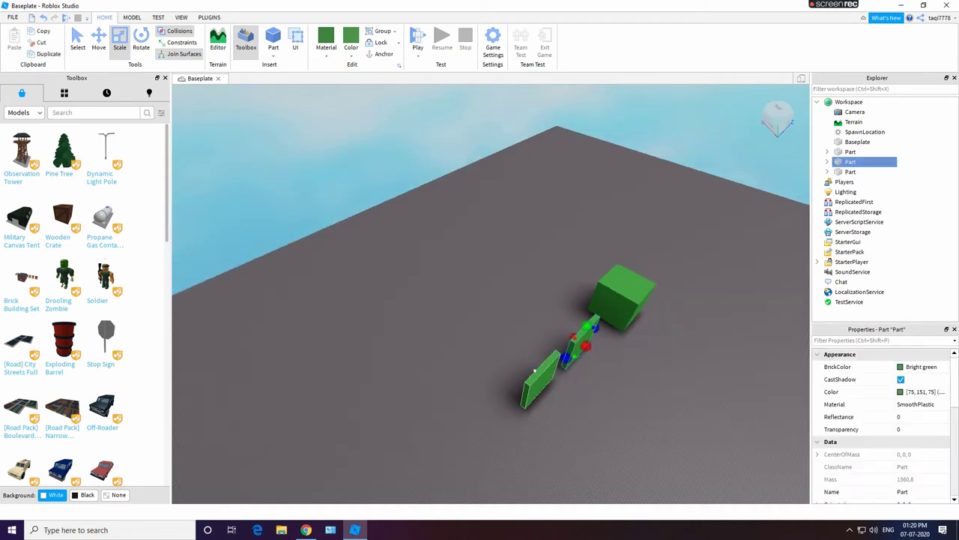
- Duplicate the farther slab, place the copy beyond it, and widen it into a block platform
{"action": "left_click", "coordinate": [530, 394]}
{"action": "key", "text": "ctrl+d"}
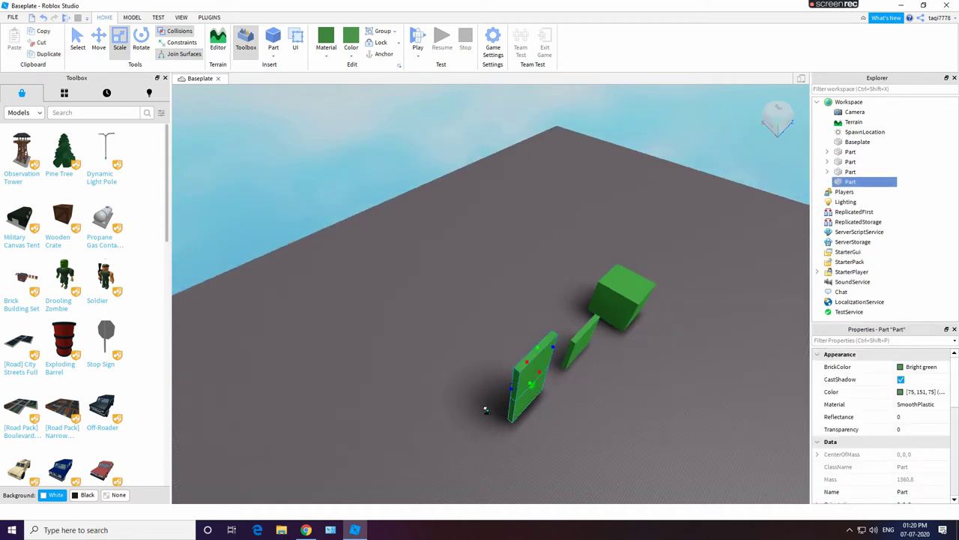
{"action": "left_click_drag", "start_coordinate": [456, 429], "coordinate": [448, 423]}
{"action": "scroll", "coordinate": [453, 425], "scroll_direction": "up", "scroll_amount": 2}
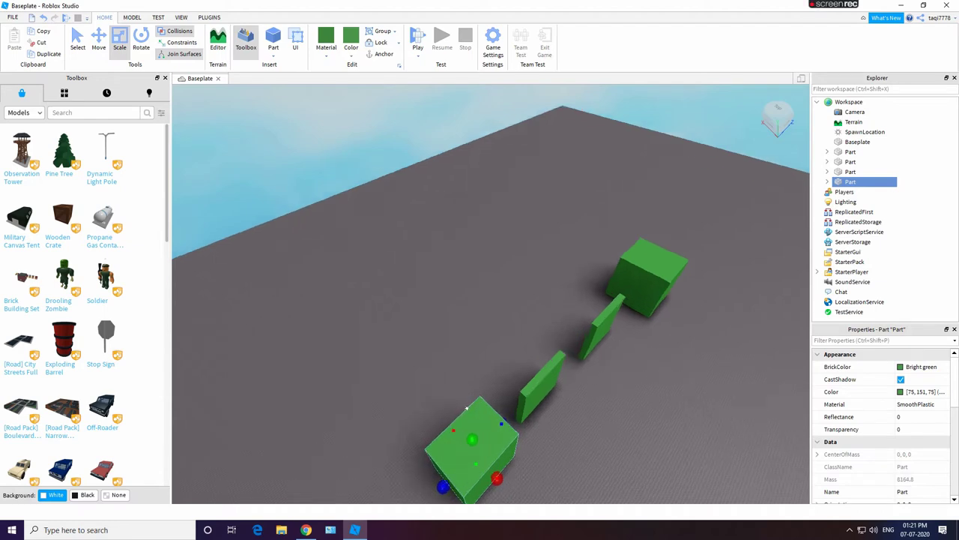
{"action": "right_click_drag", "start_coordinate": [480, 412], "coordinate": [474, 418]}
{"action": "left_click_drag", "start_coordinate": [479, 438], "coordinate": [455, 444]}
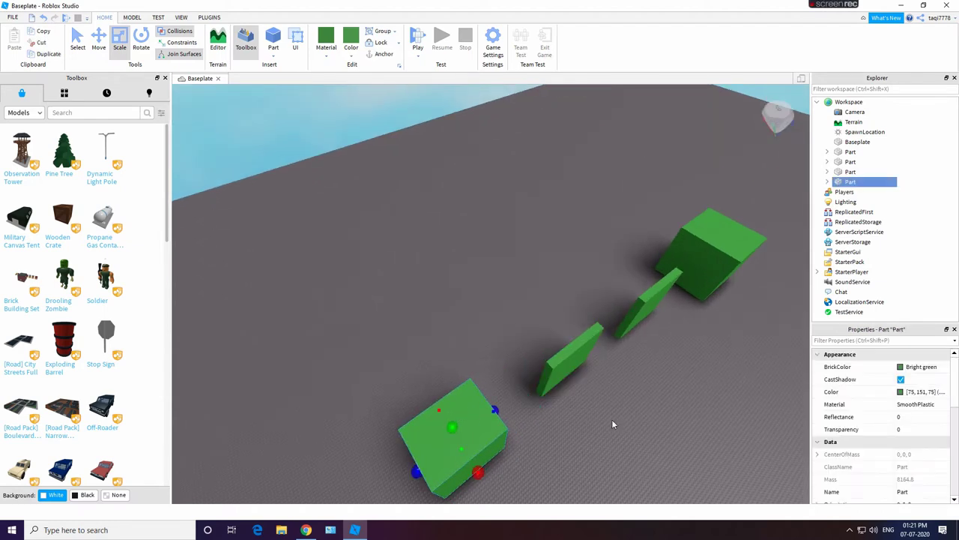
- Duplicate the wide end block, place the copy beyond it, and narrow it into a thin slab
{"action": "key", "text": "ctrl+d"}
{"action": "left_click_drag", "start_coordinate": [452, 416], "coordinate": [414, 334]}
{"action": "right_click_drag", "start_coordinate": [405, 349], "coordinate": [414, 355]}
{"action": "scroll", "coordinate": [414, 356], "scroll_direction": "up", "scroll_amount": 1}
{"action": "left_click", "coordinate": [474, 337]}
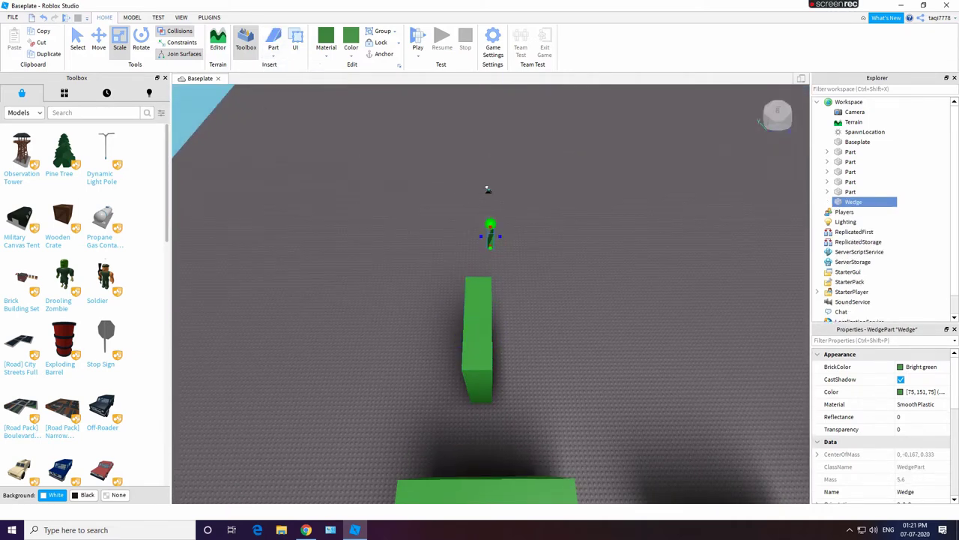
- Place a wedge part beyond the last thin slab and scale it up to a large wedge
{"action": "left_click_drag", "start_coordinate": [488, 189], "coordinate": [489, 185]}
{"action": "right_click_drag", "start_coordinate": [500, 235], "coordinate": [498, 236]}
{"action": "left_click_drag", "start_coordinate": [482, 377], "coordinate": [531, 397]}
{"action": "left_click_drag", "start_coordinate": [463, 291], "coordinate": [460, 252]}
{"action": "right_click_drag", "start_coordinate": [615, 337], "coordinate": [604, 329]}
{"action": "left_click_drag", "start_coordinate": [693, 365], "coordinate": [763, 371]}
- Rotate the wedge so its sloped face stands vertically, reposition it beyond the slab, and increase its height
{"action": "mouse_move", "coordinate": [578, 285]}
{"action": "right_mouse_down"}
{"action": "mouse_move", "coordinate": [566, 278]}
{"action": "mouse_move", "coordinate": [584, 297]}
{"action": "mouse_move", "coordinate": [577, 288]}
{"action": "right_mouse_up"}
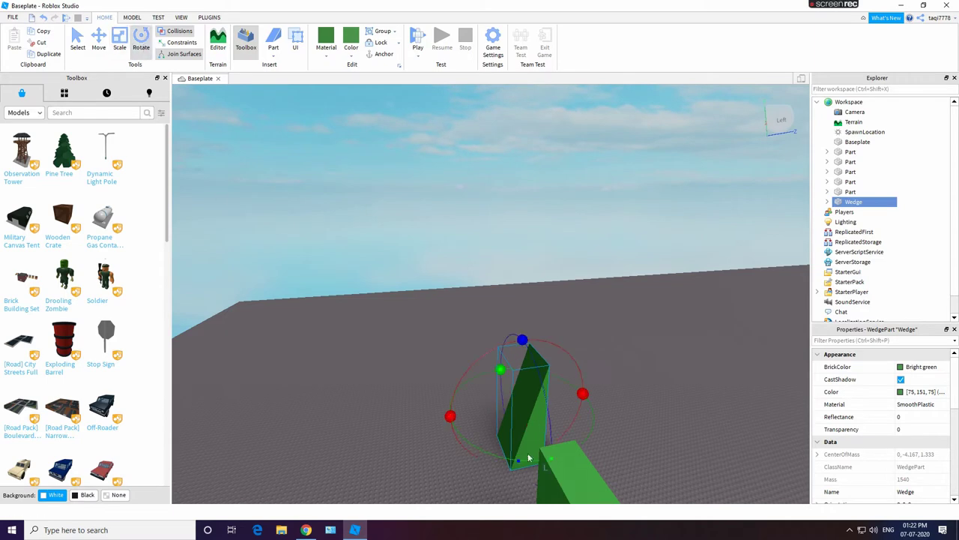
{"action": "right_click_drag", "start_coordinate": [586, 411], "coordinate": [587, 413]}
{"action": "left_click_drag", "start_coordinate": [537, 427], "coordinate": [598, 292]}
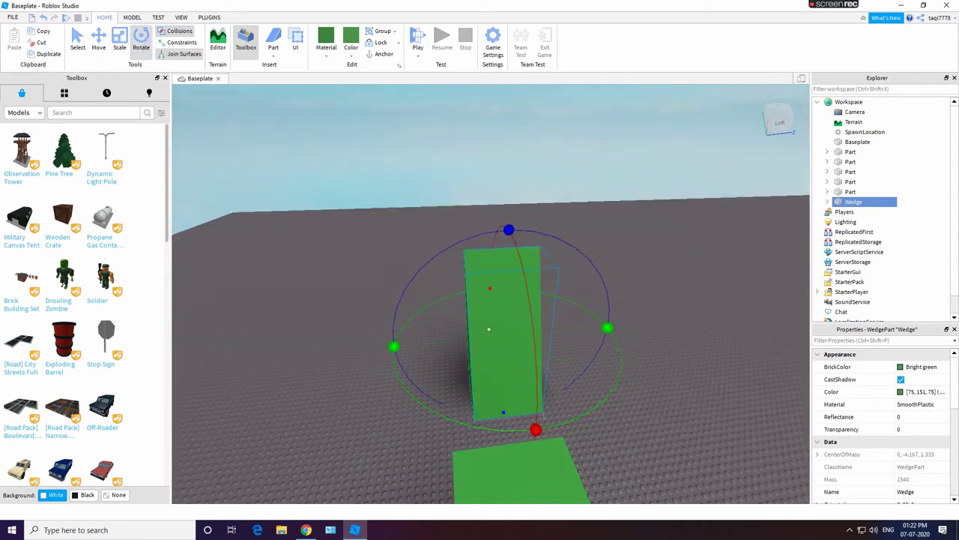
{"action": "left_click_drag", "start_coordinate": [489, 329], "coordinate": [477, 312]}
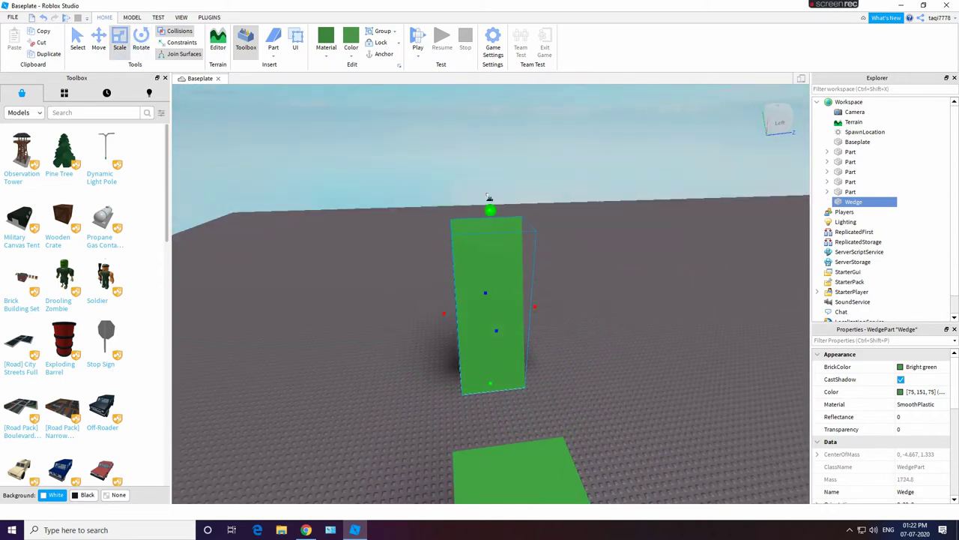
{"action": "right_click_drag", "start_coordinate": [489, 197], "coordinate": [664, 331]}
- Duplicate the last thin slab and place the copy between it and the wedge
{"action": "left_click", "coordinate": [444, 380]}
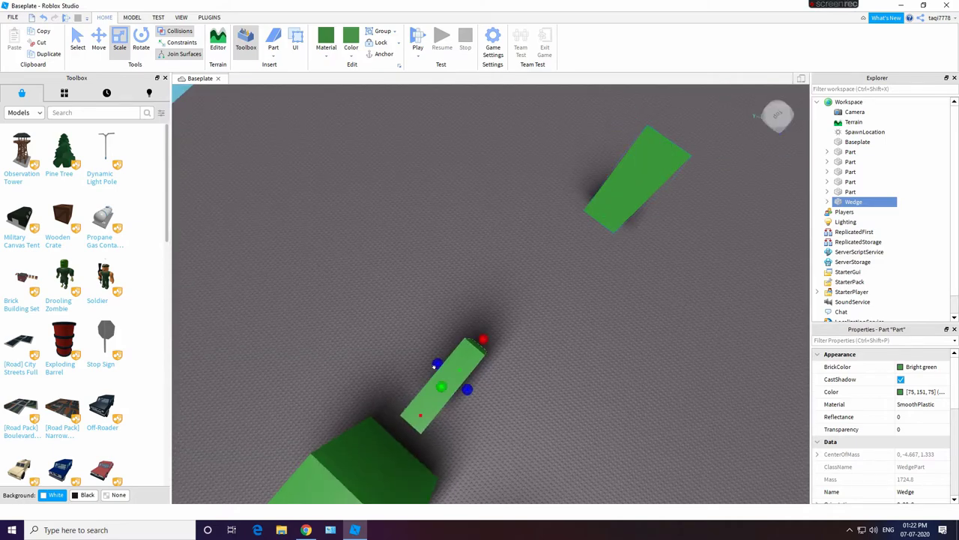
{"action": "right_click_drag", "start_coordinate": [451, 355], "coordinate": [519, 321]}
{"action": "key", "text": "ctrl+d"}
{"action": "scroll", "coordinate": [520, 325], "scroll_direction": "down", "scroll_amount": 1}
{"action": "left_click_drag", "start_coordinate": [409, 298], "coordinate": [610, 352]}
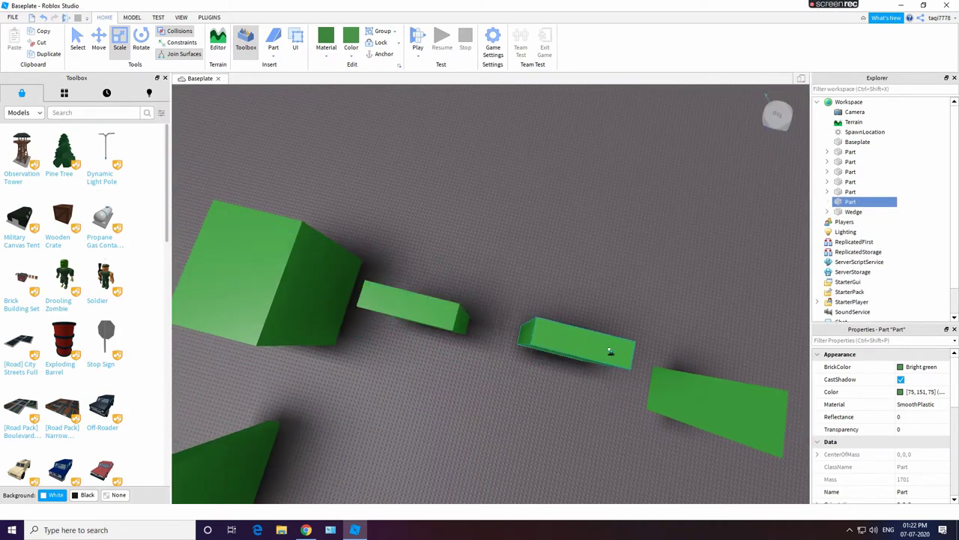
- Move the wedge to a new position beyond the duplicated slab
{"action": "right_click_drag", "start_coordinate": [698, 375], "coordinate": [687, 302]}
{"action": "left_click_drag", "start_coordinate": [686, 302], "coordinate": [660, 265]}
{"action": "right_click_drag", "start_coordinate": [662, 337], "coordinate": [650, 390]}
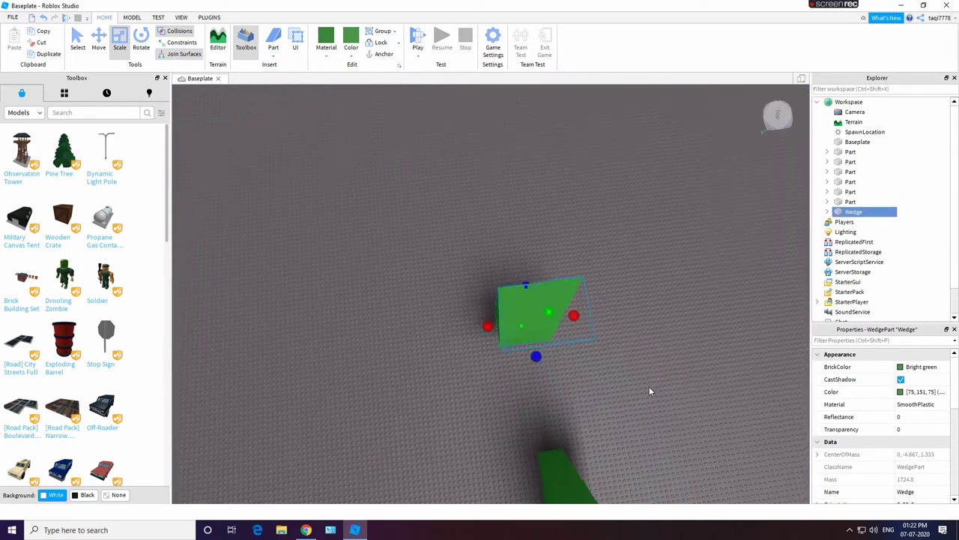
- Scale up the wedge beyond the last thin slab, making it deeper and wider
{"action": "left_click", "coordinate": [529, 277]}
{"action": "left_click", "coordinate": [526, 296]}
{"action": "left_click_drag", "start_coordinate": [524, 281], "coordinate": [514, 227]}
{"action": "right_click_drag", "start_coordinate": [590, 324], "coordinate": [540, 342]}
{"action": "left_click_drag", "start_coordinate": [538, 403], "coordinate": [652, 398]}
{"action": "scroll", "coordinate": [653, 398], "scroll_direction": "down", "scroll_amount": 2}
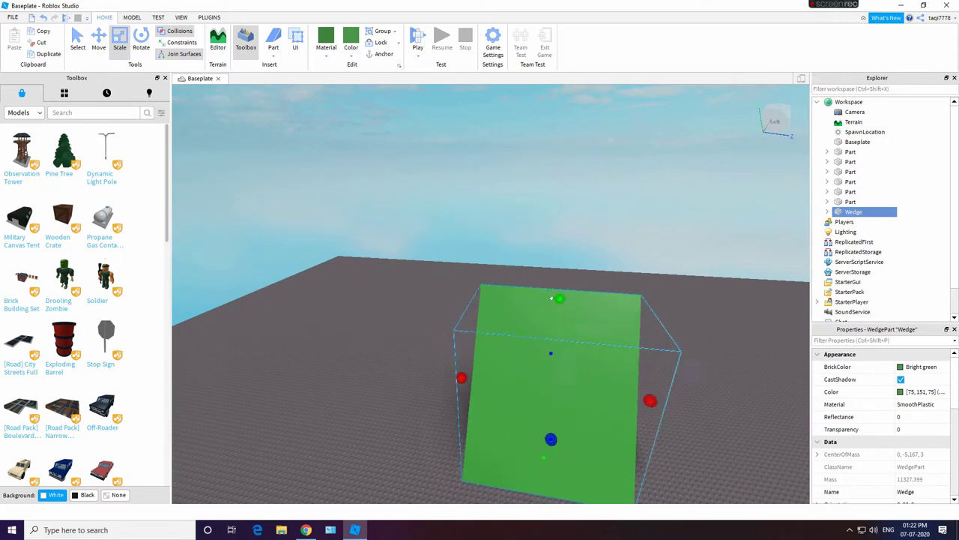
{"action": "right_click_drag", "start_coordinate": [654, 293], "coordinate": [599, 329]}
{"action": "left_click_drag", "start_coordinate": [600, 330], "coordinate": [571, 335]}
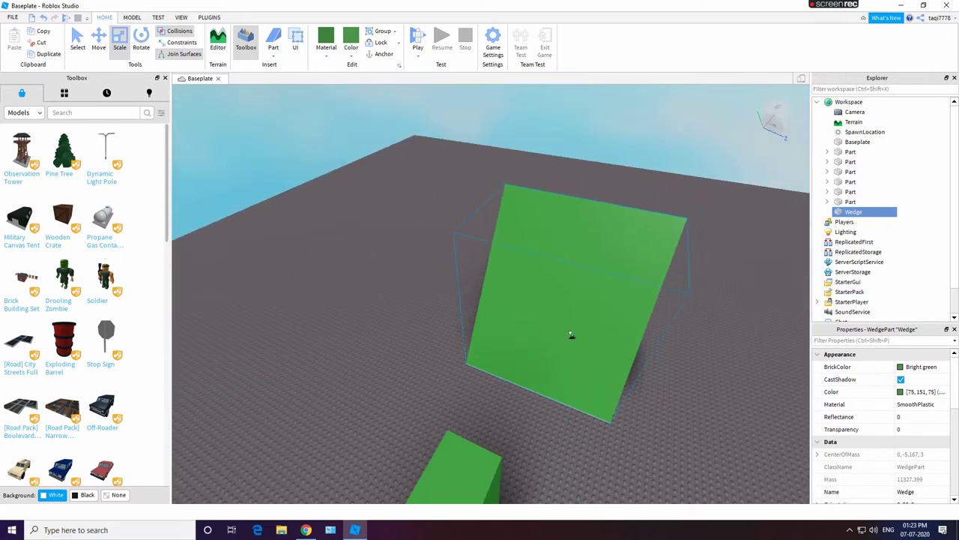
- Increase the wedge's height
{"action": "left_click_drag", "start_coordinate": [575, 213], "coordinate": [585, 184]}
{"action": "right_click_drag", "start_coordinate": [587, 193], "coordinate": [584, 232]}
{"action": "left_click_drag", "start_coordinate": [564, 261], "coordinate": [523, 267]}
{"action": "scroll", "coordinate": [639, 223], "scroll_direction": "down", "scroll_amount": 3}
{"action": "right_click_drag", "start_coordinate": [640, 223], "coordinate": [631, 234]}
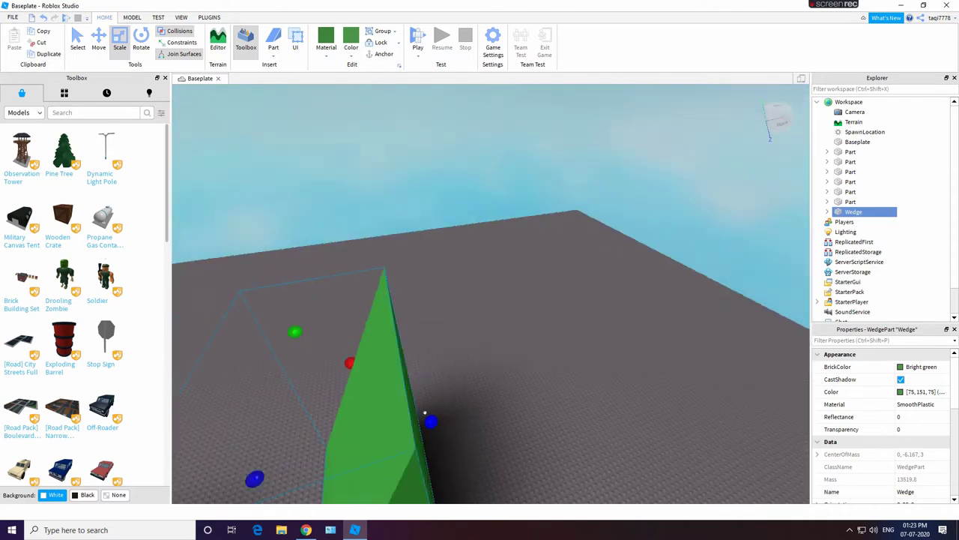
- Extend the wedge's depth on its vertical back side, then stretch it wider
{"action": "left_click_drag", "start_coordinate": [429, 420], "coordinate": [508, 414]}
{"action": "scroll", "coordinate": [636, 418], "scroll_direction": "down", "scroll_amount": 3}
{"action": "mouse_move", "coordinate": [637, 411]}
{"action": "right_mouse_down"}
{"action": "mouse_move", "coordinate": [636, 420]}
{"action": "mouse_move", "coordinate": [634, 410]}
{"action": "right_mouse_up"}
{"action": "right_click", "coordinate": [476, 385]}
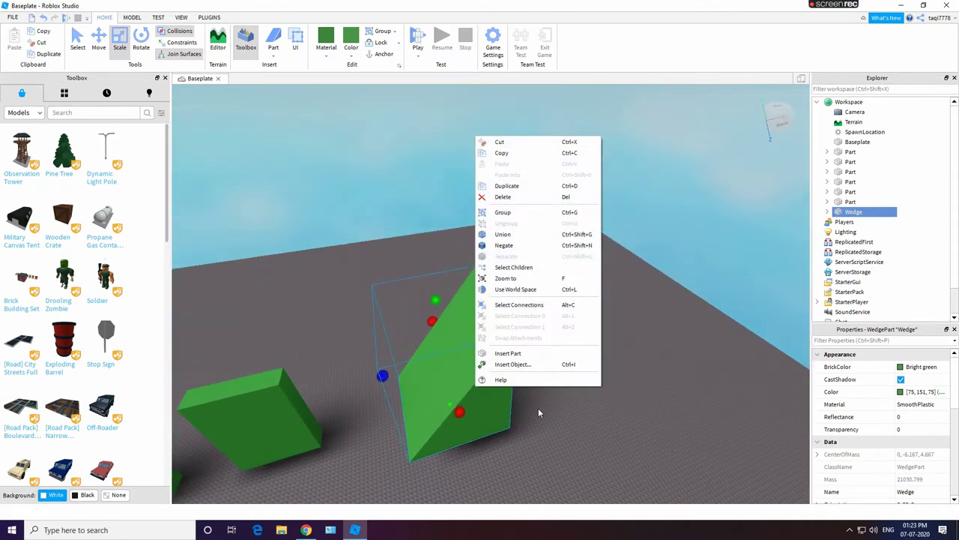
{"action": "left_click", "coordinate": [563, 292]}
{"action": "left_click", "coordinate": [46, 21]}
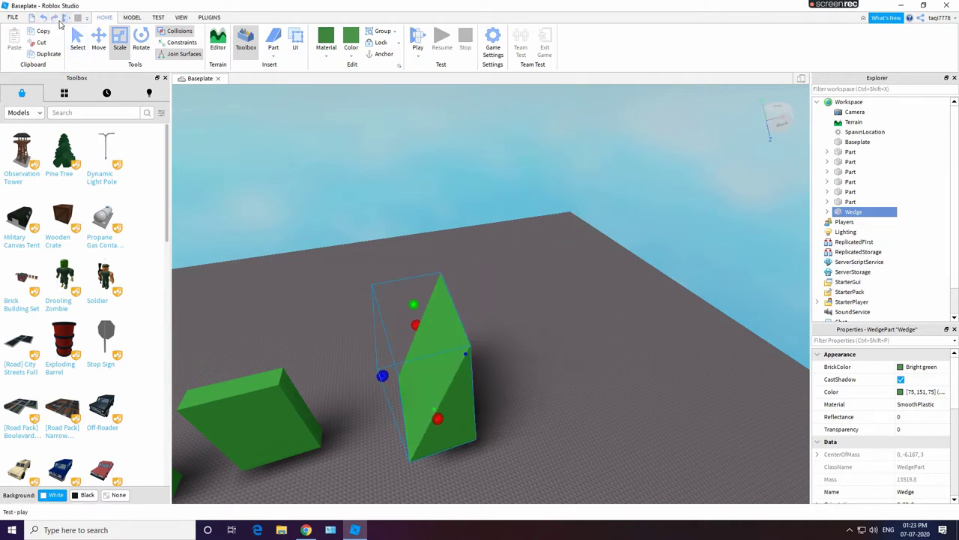
{"action": "left_click", "coordinate": [58, 21]}
{"action": "left_click_drag", "start_coordinate": [461, 407], "coordinate": [489, 491]}
{"action": "right_click_drag", "start_coordinate": [494, 480], "coordinate": [281, 233]}
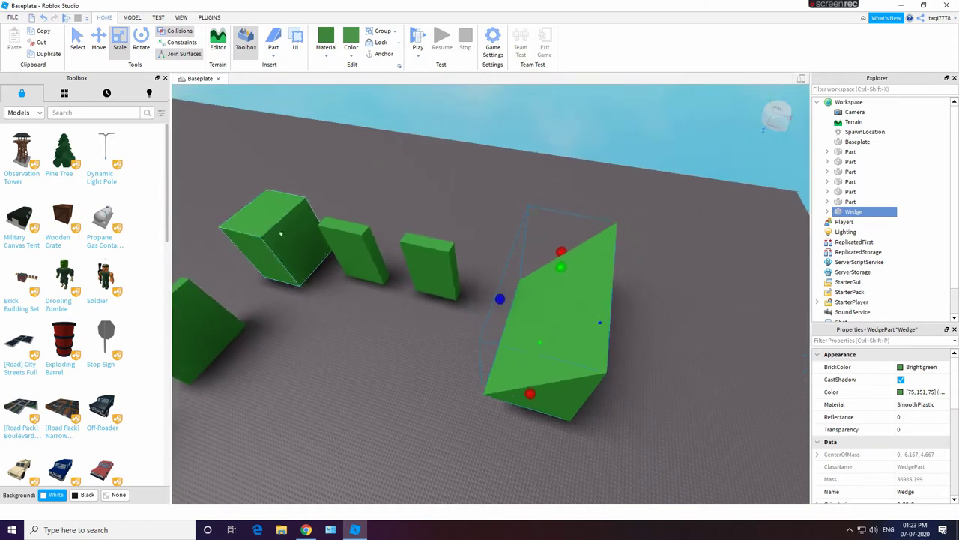
- Duplicate the large corner block, place the copy beyond the wedge, and adjust its size slightly
{"action": "left_click", "coordinate": [281, 233]}
{"action": "key", "text": "ctrl+d"}
{"action": "left_click_drag", "start_coordinate": [279, 201], "coordinate": [490, 491]}
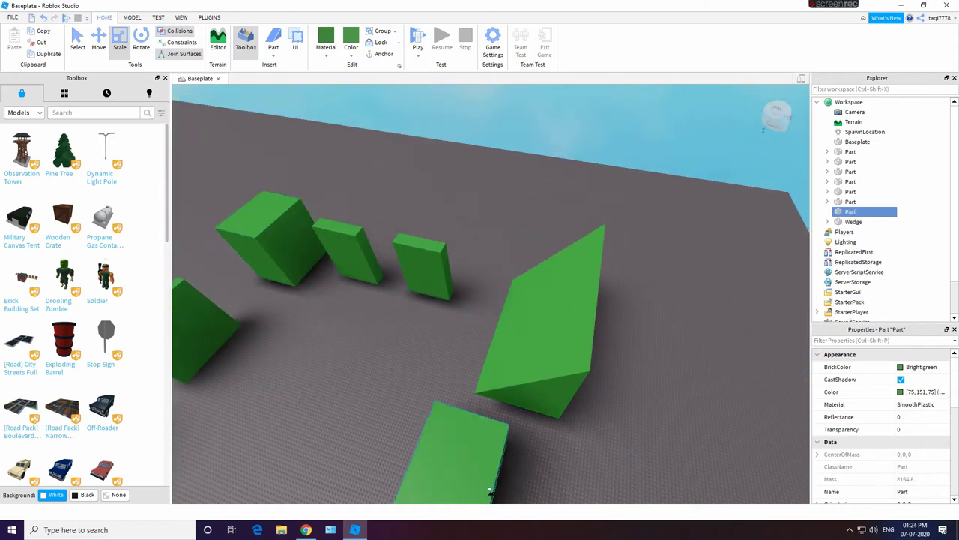
{"action": "right_click_drag", "start_coordinate": [578, 293], "coordinate": [578, 294]}
{"action": "left_click_drag", "start_coordinate": [519, 362], "coordinate": [478, 362]}
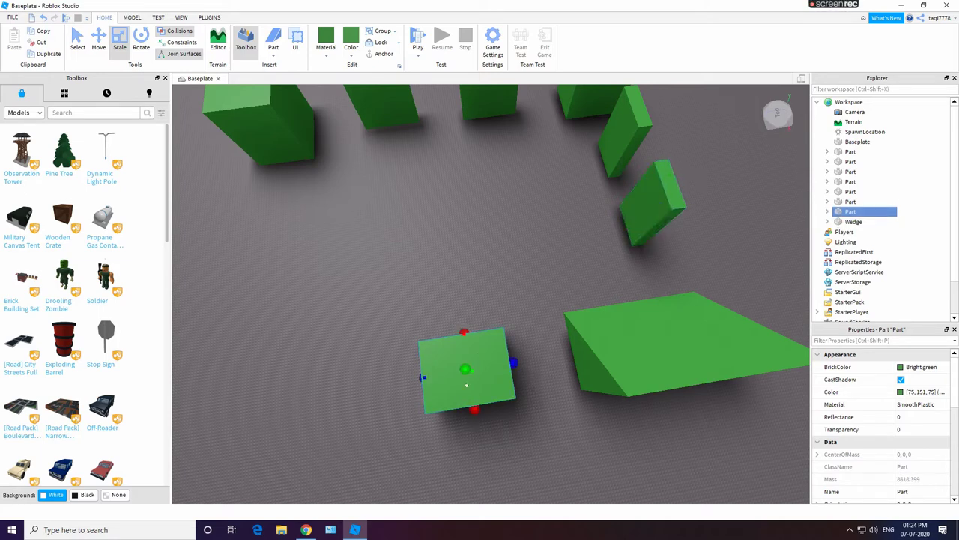
{"action": "key", "text": "ctrl+d"}
{"action": "left_click_drag", "start_coordinate": [465, 384], "coordinate": [285, 402]}
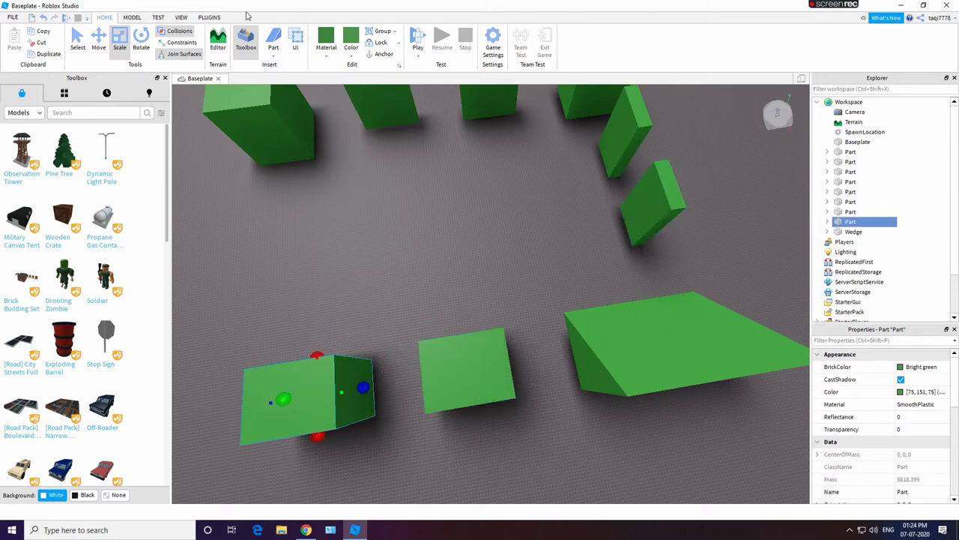
{"action": "left_click", "coordinate": [133, 17]}
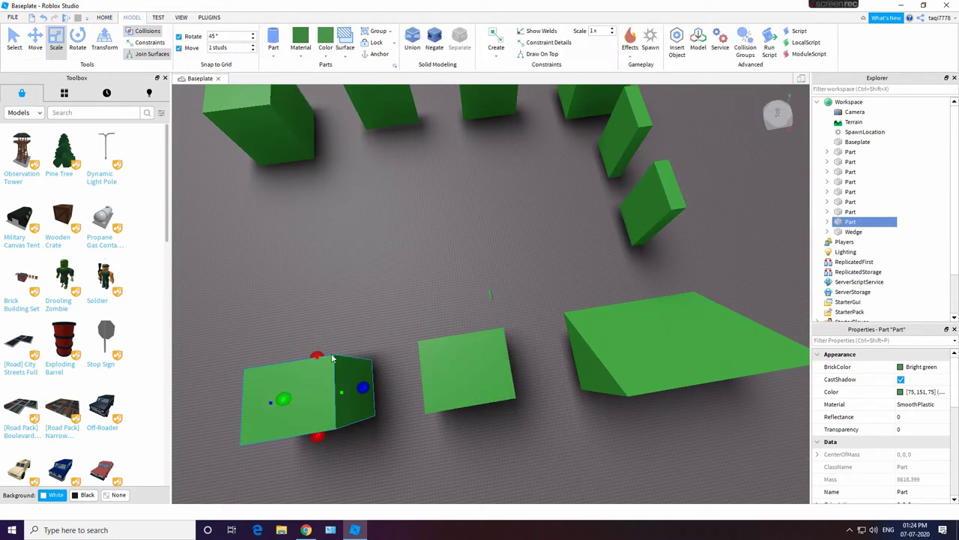
{"action": "right_click", "coordinate": [266, 425]}
{"action": "left_click", "coordinate": [353, 210]}
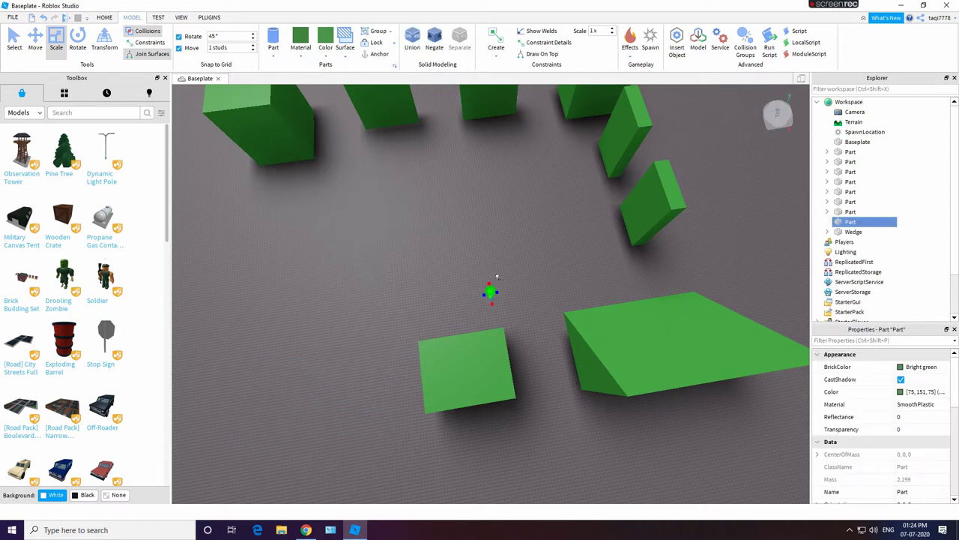
- Insert a cylinder part near the block beyond the wedge and enlarge its diameter
{"action": "scroll", "coordinate": [553, 292], "scroll_direction": "up", "scroll_amount": 5}
{"action": "right_click_drag", "start_coordinate": [440, 294], "coordinate": [479, 357]}
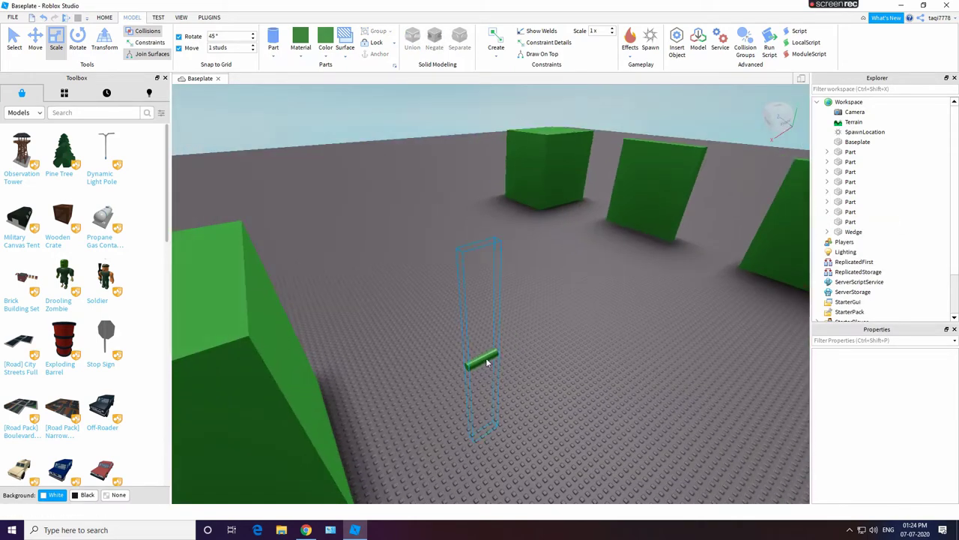
{"action": "left_click", "coordinate": [489, 361]}
{"action": "left_click_drag", "start_coordinate": [494, 371], "coordinate": [536, 401]}
{"action": "left_click", "coordinate": [542, 389]}
{"action": "left_click", "coordinate": [517, 375]}
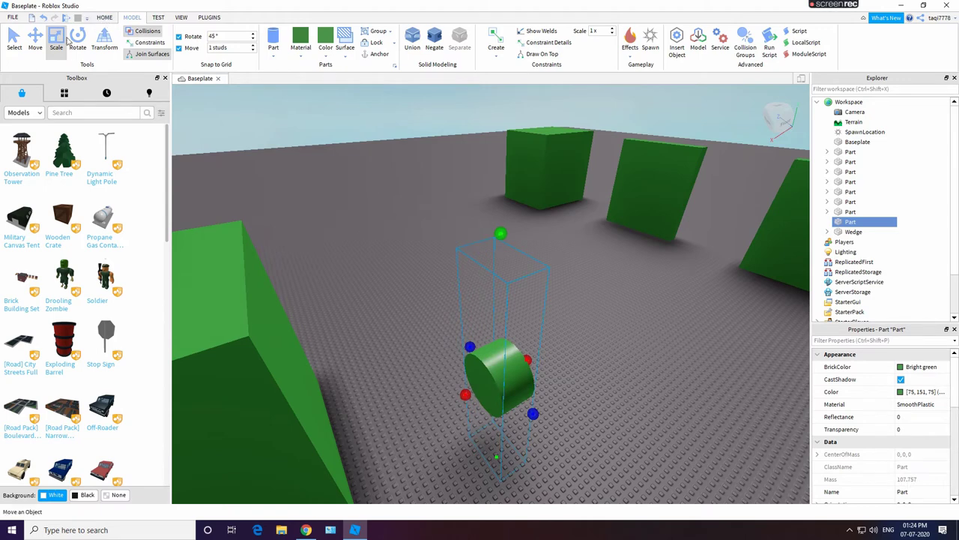
- Rotate the cylinder so that it stands upright with its round face on top
{"action": "left_click", "coordinate": [77, 39]}
{"action": "left_click_drag", "start_coordinate": [441, 526], "coordinate": [506, 488]}
{"action": "scroll", "coordinate": [433, 309], "scroll_direction": "down", "scroll_amount": 1}
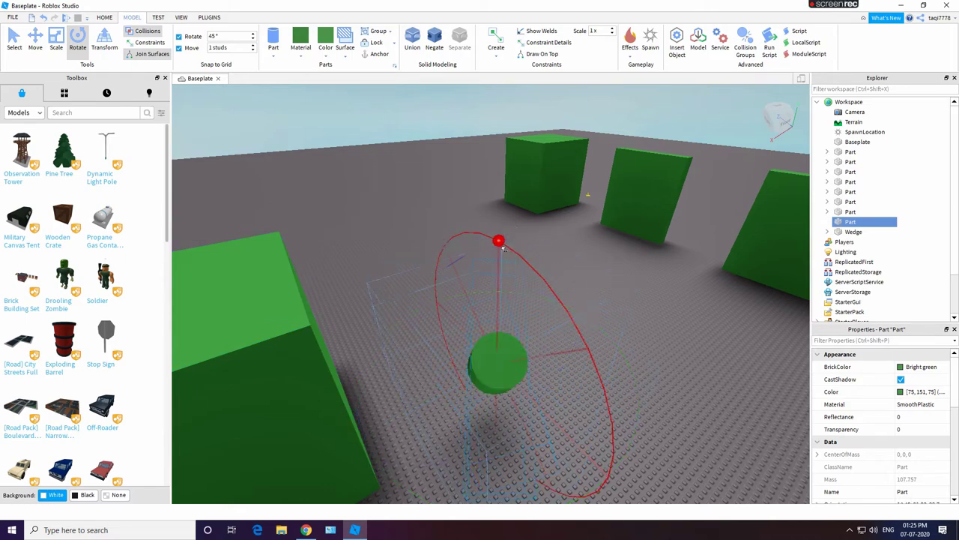
- Scale the cylinder into a tall, thicker column and place it just beyond the block that follows the wedge
{"action": "left_click", "coordinate": [57, 39]}
{"action": "left_click_drag", "start_coordinate": [503, 354], "coordinate": [344, 251]}
{"action": "right_click_drag", "start_coordinate": [494, 360], "coordinate": [531, 431]}
{"action": "left_click_drag", "start_coordinate": [508, 346], "coordinate": [411, 382]}
{"action": "right_click_drag", "start_coordinate": [488, 390], "coordinate": [478, 349]}
{"action": "scroll", "coordinate": [478, 350], "scroll_direction": "up", "scroll_amount": 2}
{"action": "left_click_drag", "start_coordinate": [450, 245], "coordinate": [448, 198]}
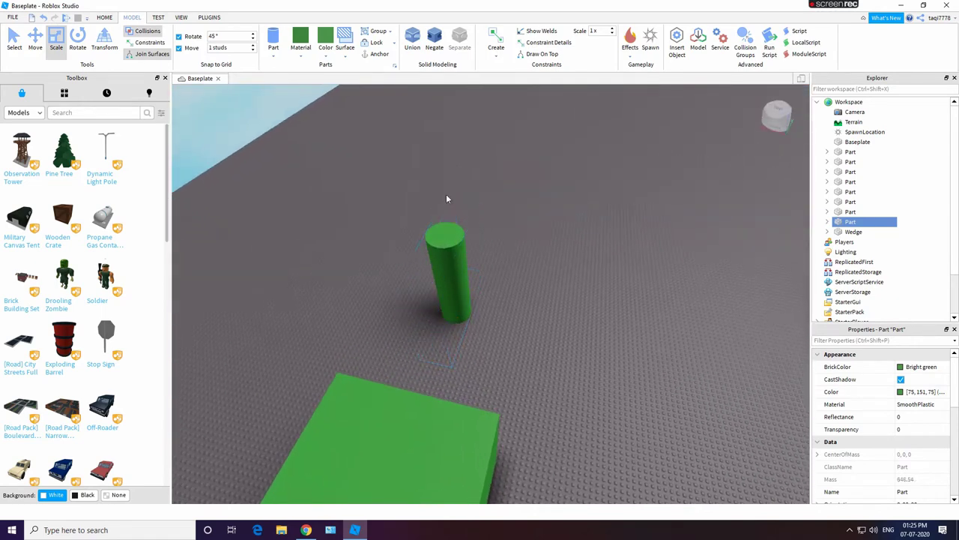
{"action": "left_click_drag", "start_coordinate": [450, 274], "coordinate": [481, 318]}
{"action": "left_click", "coordinate": [478, 270]}
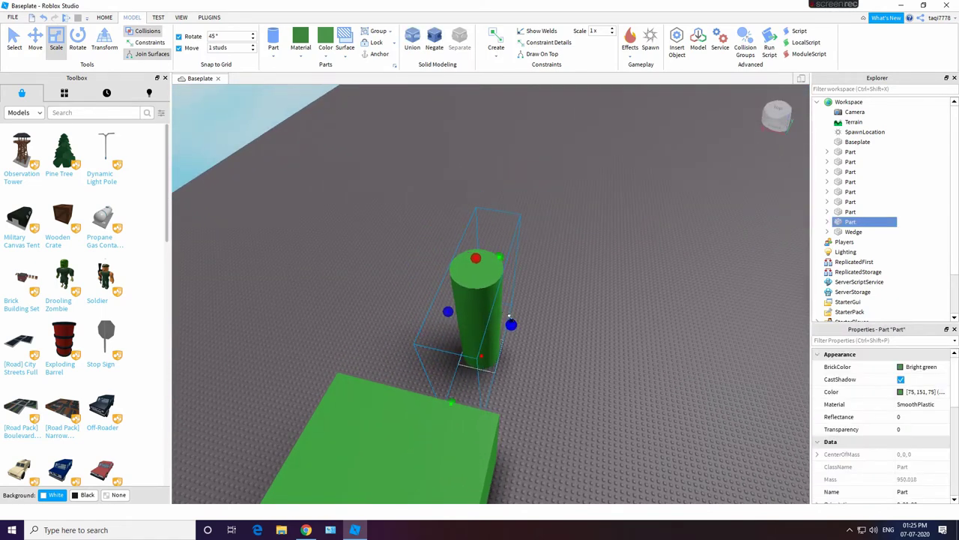
- Duplicate the column twice and space the copies in a staggered line beyond the first column
{"action": "key", "text": "ctrl+d"}
{"action": "left_click_drag", "start_coordinate": [480, 187], "coordinate": [557, 242]}
{"action": "right_click_drag", "start_coordinate": [586, 288], "coordinate": [583, 291]}
{"action": "scroll", "coordinate": [582, 290], "scroll_direction": "down", "scroll_amount": 2}
{"action": "key", "text": "ctrl+d"}
{"action": "left_click_drag", "start_coordinate": [484, 160], "coordinate": [441, 185]}
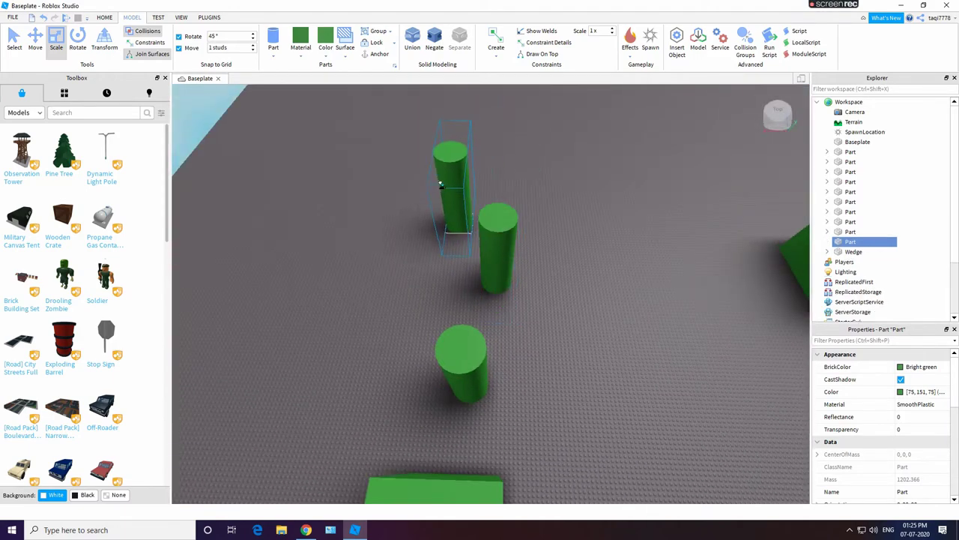
{"action": "right_click_drag", "start_coordinate": [577, 318], "coordinate": [576, 318]}
- Duplicate the block between the wedge and the columns and move the copy toward the end of the column line
{"action": "left_click", "coordinate": [495, 249]}
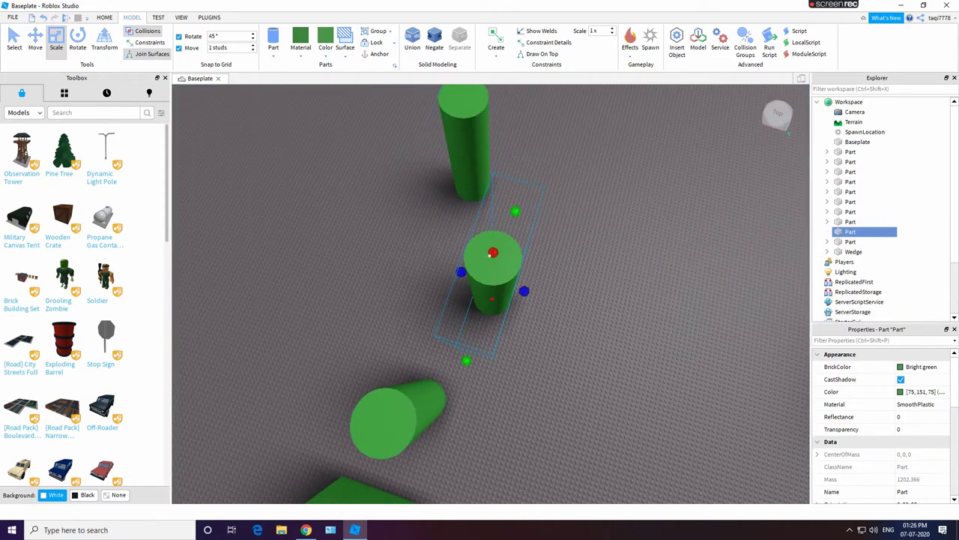
{"action": "left_click", "coordinate": [618, 213]}
{"action": "right_click_drag", "start_coordinate": [617, 213], "coordinate": [619, 217]}
{"action": "scroll", "coordinate": [574, 333], "scroll_direction": "down", "scroll_amount": 2}
{"action": "right_click_drag", "start_coordinate": [574, 333], "coordinate": [573, 334]}
{"action": "left_click", "coordinate": [322, 352]}
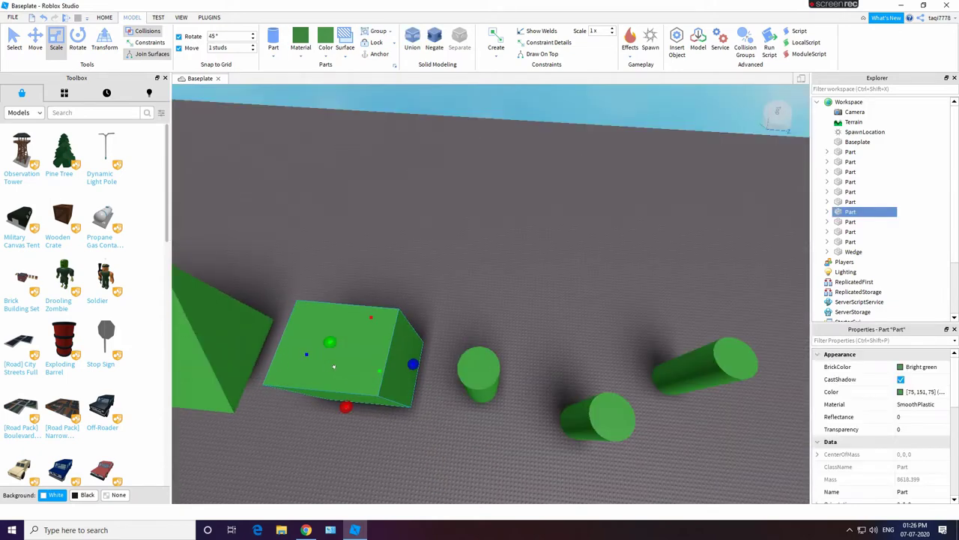
{"action": "key", "text": "ctrl+d"}
{"action": "left_click_drag", "start_coordinate": [334, 363], "coordinate": [637, 299]}
- Position the duplicated block just past the third column and scale it up slightly
{"action": "right_click_drag", "start_coordinate": [637, 234], "coordinate": [637, 237]}
{"action": "left_click_drag", "start_coordinate": [308, 373], "coordinate": [349, 200]}
{"action": "left_click_drag", "start_coordinate": [408, 229], "coordinate": [412, 231]}
{"action": "right_click_drag", "start_coordinate": [497, 274], "coordinate": [498, 277]}
{"action": "scroll", "coordinate": [498, 277], "scroll_direction": "up", "scroll_amount": 3}
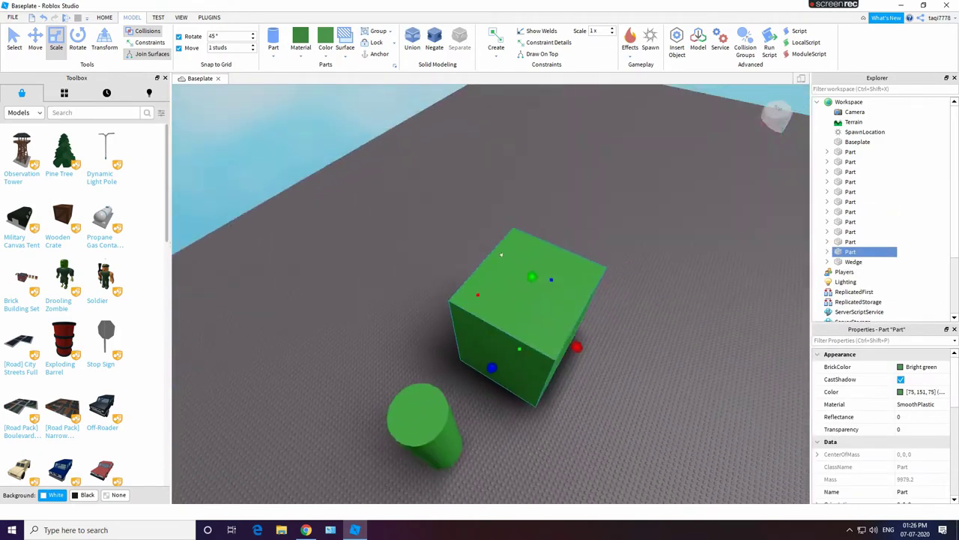
{"action": "left_click_drag", "start_coordinate": [527, 306], "coordinate": [533, 300]}
{"action": "left_click", "coordinate": [645, 316]}
- Set the part color to Toothpaste and insert a new block part near the last platform
{"action": "right_click_drag", "start_coordinate": [646, 316], "coordinate": [734, 377]}
{"action": "scroll", "coordinate": [734, 378], "scroll_direction": "down", "scroll_amount": 2}
{"action": "right_click_drag", "start_coordinate": [515, 207], "coordinate": [535, 124]}
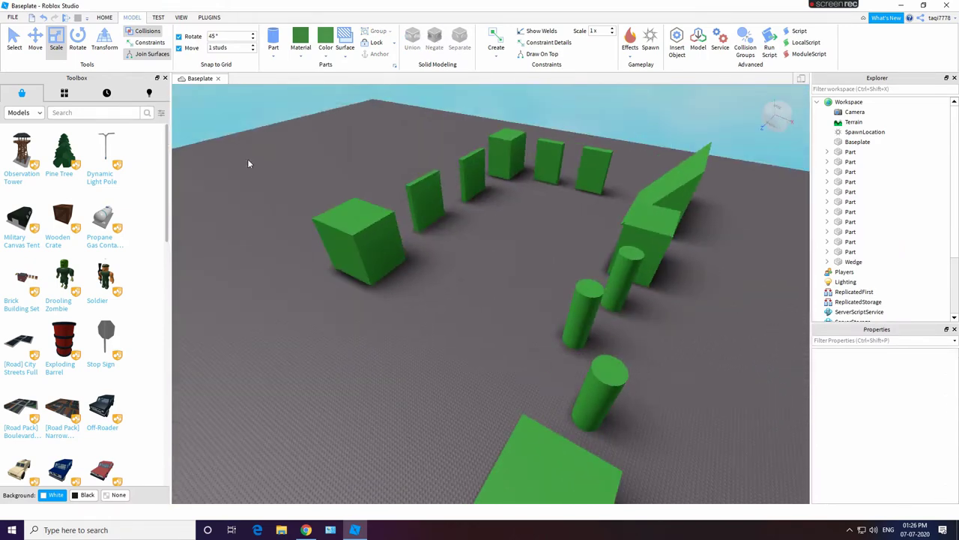
{"action": "left_click", "coordinate": [302, 57]}
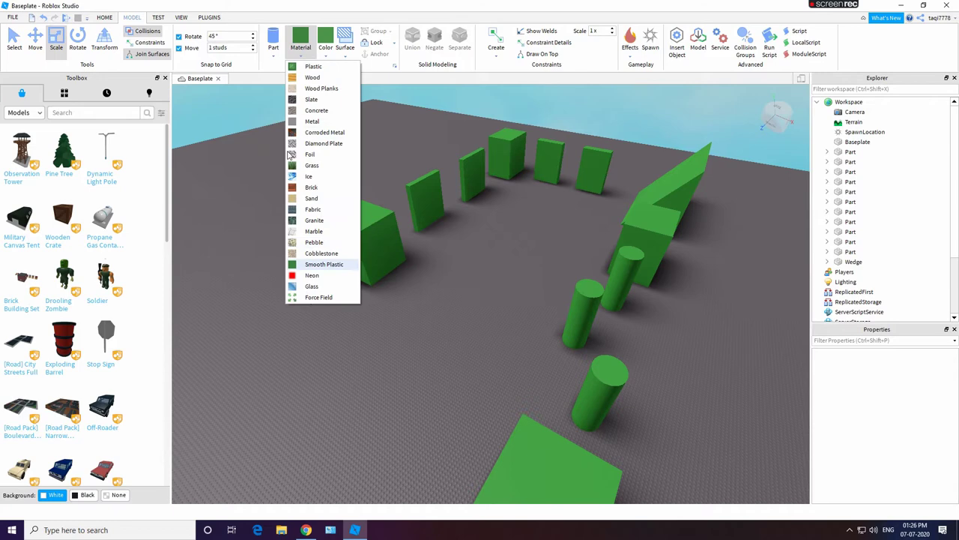
{"action": "left_click", "coordinate": [328, 57]}
{"action": "left_click", "coordinate": [411, 100]}
{"action": "right_click_drag", "start_coordinate": [494, 189], "coordinate": [561, 282]}
{"action": "left_click", "coordinate": [276, 57]}
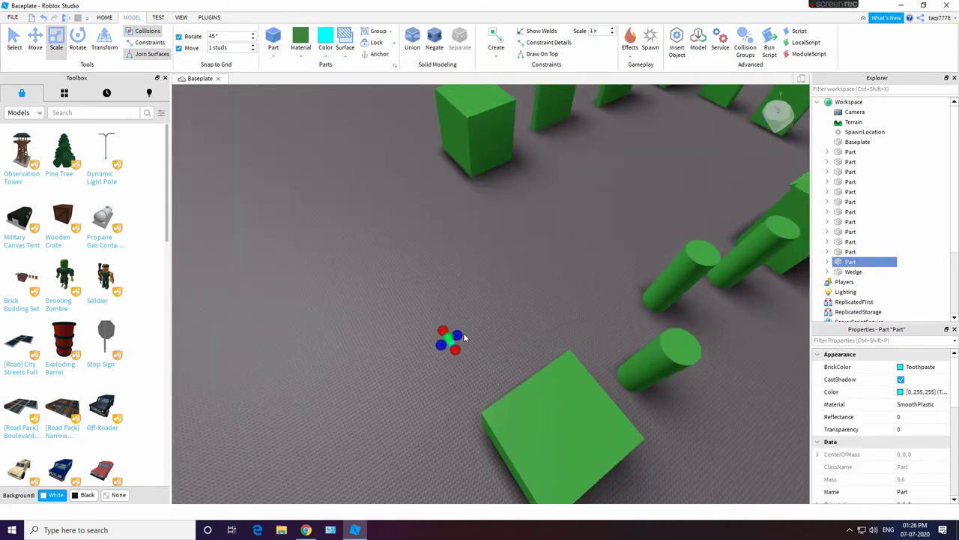
- Move the Toothpaste part beside the last platform and scale it into a long, thin strip
{"action": "left_click_drag", "start_coordinate": [449, 335], "coordinate": [423, 256]}
{"action": "right_click_drag", "start_coordinate": [433, 408], "coordinate": [491, 391]}
{"action": "left_click_drag", "start_coordinate": [314, 384], "coordinate": [384, 397]}
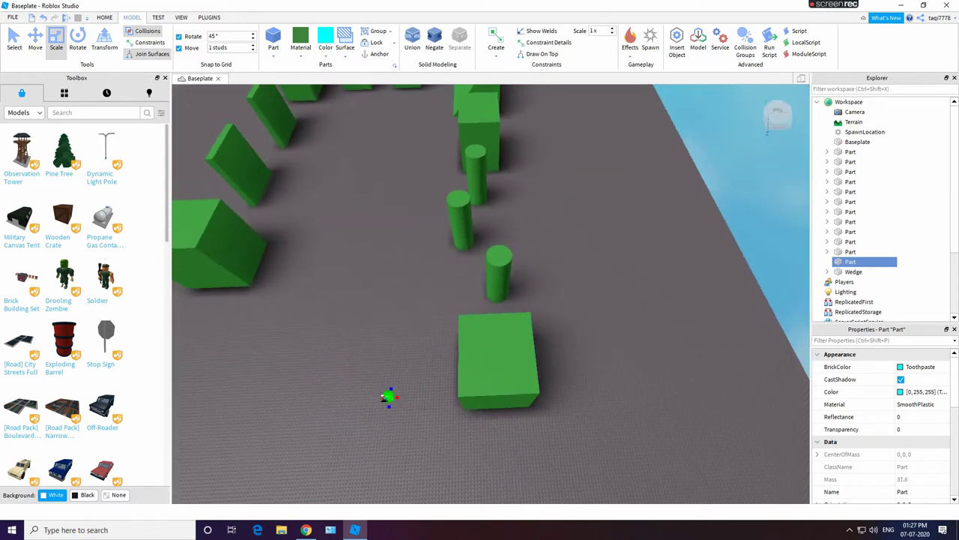
{"action": "right_click_drag", "start_coordinate": [383, 394], "coordinate": [405, 402]}
{"action": "left_click_drag", "start_coordinate": [398, 405], "coordinate": [440, 405]}
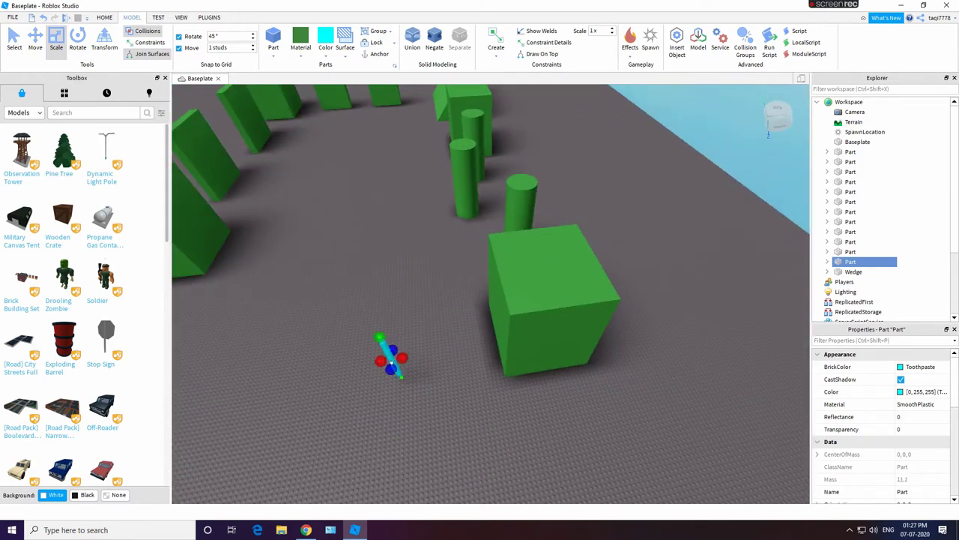
{"action": "left_click_drag", "start_coordinate": [388, 348], "coordinate": [371, 398]}
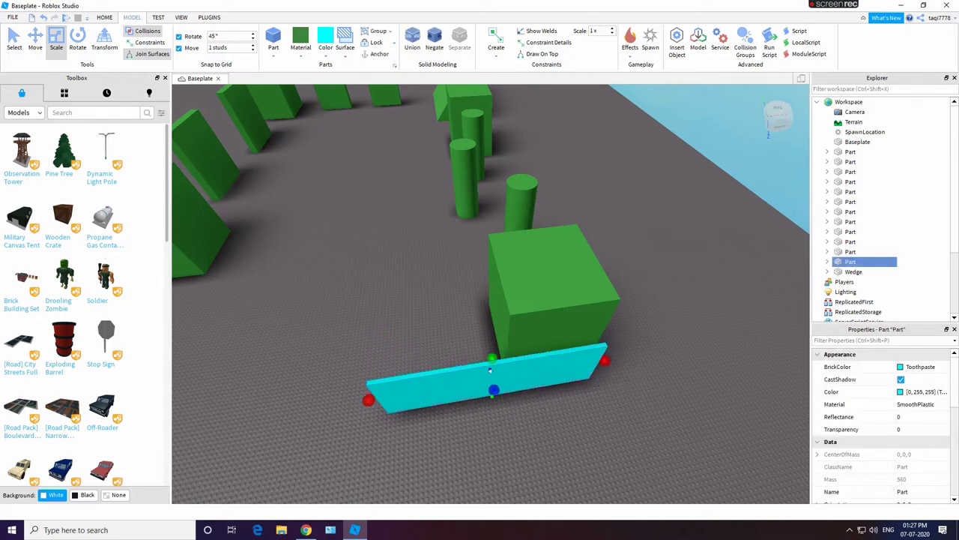
- Stretch the Toothpaste strip into a tall, long wall standing behind the last platform
{"action": "left_click_drag", "start_coordinate": [493, 359], "coordinate": [488, 178]}
{"action": "right_click_drag", "start_coordinate": [564, 171], "coordinate": [594, 238]}
{"action": "right_click_drag", "start_coordinate": [671, 369], "coordinate": [669, 367]}
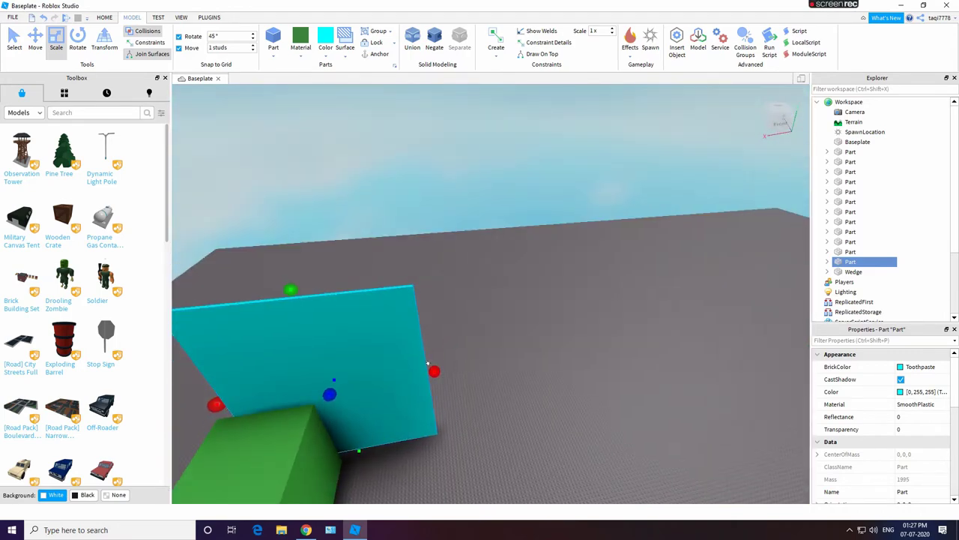
{"action": "left_click_drag", "start_coordinate": [434, 371], "coordinate": [619, 351]}
{"action": "right_click_drag", "start_coordinate": [440, 441], "coordinate": [441, 441]}
{"action": "left_click_drag", "start_coordinate": [475, 343], "coordinate": [563, 311]}
{"action": "right_click_drag", "start_coordinate": [574, 345], "coordinate": [574, 345]}
{"action": "left_click_drag", "start_coordinate": [545, 130], "coordinate": [527, 137]}
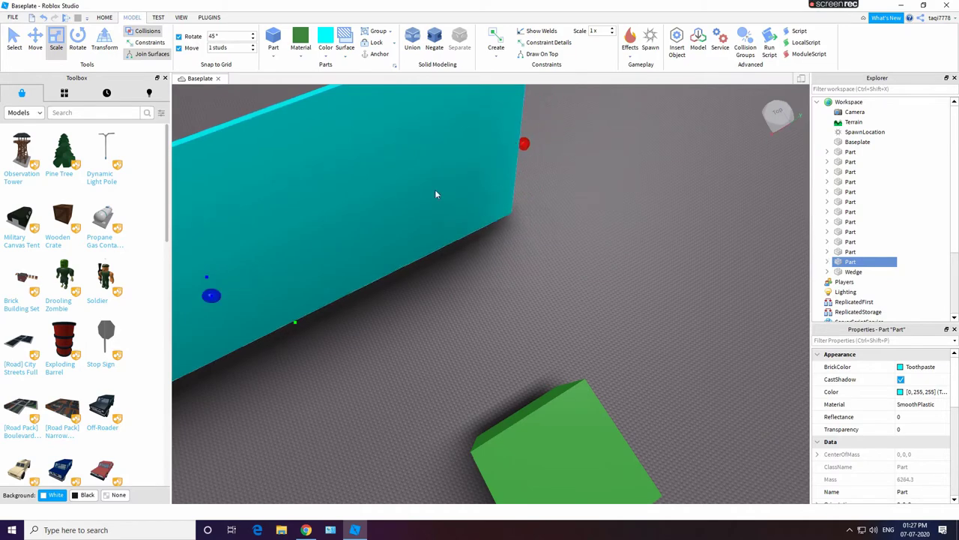
- Duplicate the Toothpaste wall and place the copy at the opposite end of the course, behind the corner block and slabs
{"action": "key", "text": "ctrl+d"}
{"action": "right_click_drag", "start_coordinate": [565, 303], "coordinate": [566, 302]}
{"action": "left_click_drag", "start_coordinate": [627, 289], "coordinate": [426, 252]}
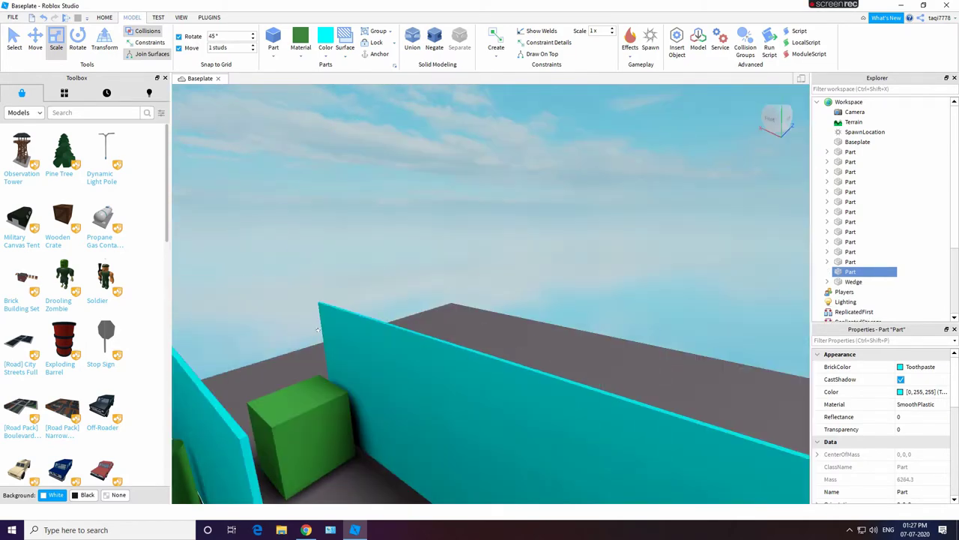
{"action": "right_click_drag", "start_coordinate": [426, 253], "coordinate": [427, 253]}
{"action": "left_click_drag", "start_coordinate": [638, 301], "coordinate": [331, 299]}
{"action": "right_click_drag", "start_coordinate": [613, 332], "coordinate": [613, 332]}
{"action": "left_click_drag", "start_coordinate": [575, 302], "coordinate": [295, 212]}
- Duplicate the wall behind the corner block and rotate the copy perpendicular to it
{"action": "right_click_drag", "start_coordinate": [454, 244], "coordinate": [443, 232]}
{"action": "scroll", "coordinate": [448, 238], "scroll_direction": "up", "scroll_amount": 3}
{"action": "right_click", "coordinate": [531, 269]}
{"action": "left_click", "coordinate": [530, 238]}
{"action": "key", "text": "ctrl+d"}
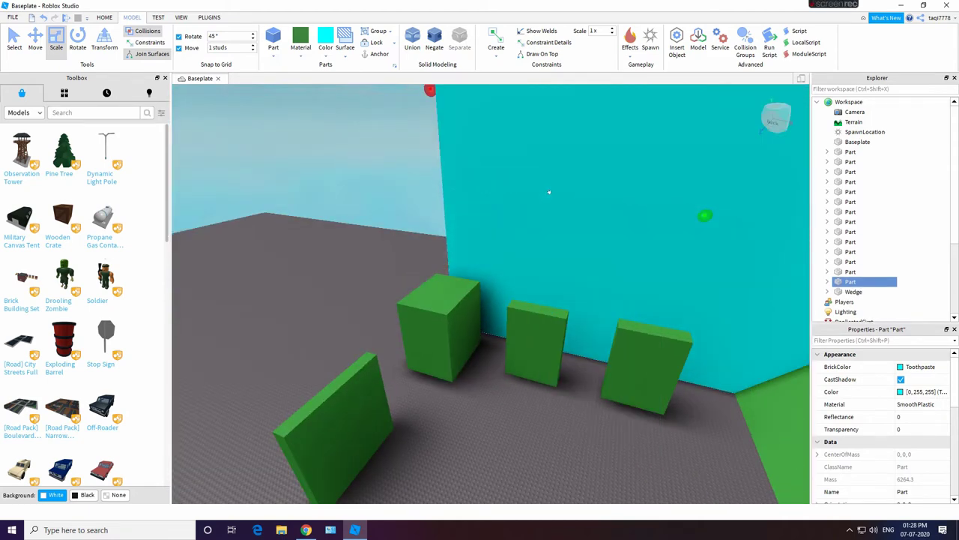
{"action": "left_click", "coordinate": [80, 47]}
{"action": "right_click_drag", "start_coordinate": [439, 194], "coordinate": [439, 195]}
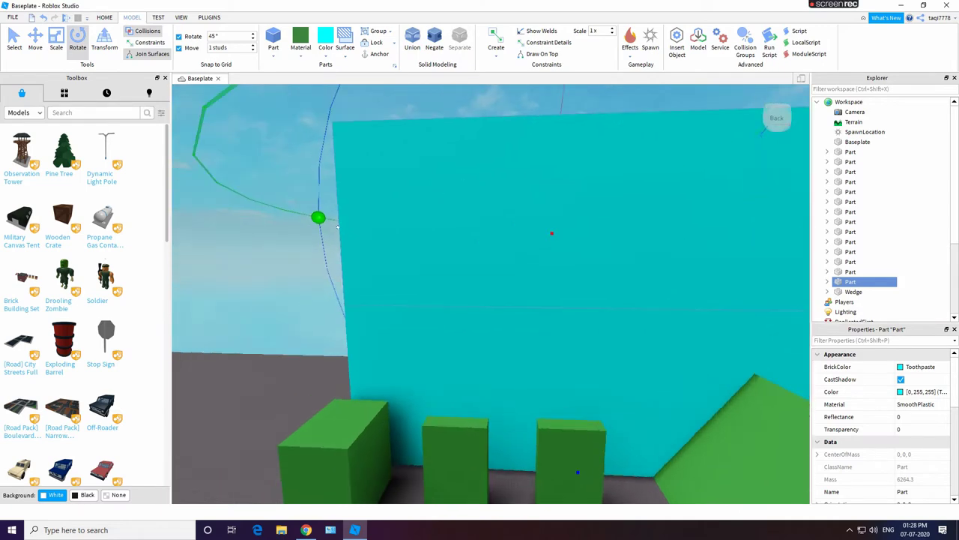
{"action": "left_click_drag", "start_coordinate": [220, 176], "coordinate": [199, 129]}
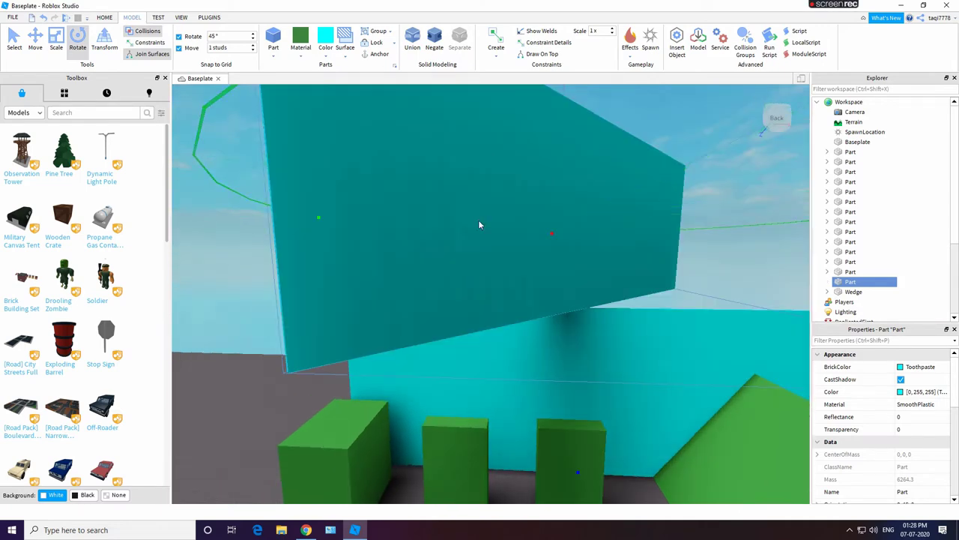
{"action": "right_click_drag", "start_coordinate": [479, 224], "coordinate": [480, 280]}
{"action": "left_click_drag", "start_coordinate": [308, 265], "coordinate": [433, 357]}
- Move the rotated wall to the outer side of the starting block and first slabs, near the corner block
{"action": "left_click", "coordinate": [12, 43]}
{"action": "right_click_drag", "start_coordinate": [584, 205], "coordinate": [584, 205]}
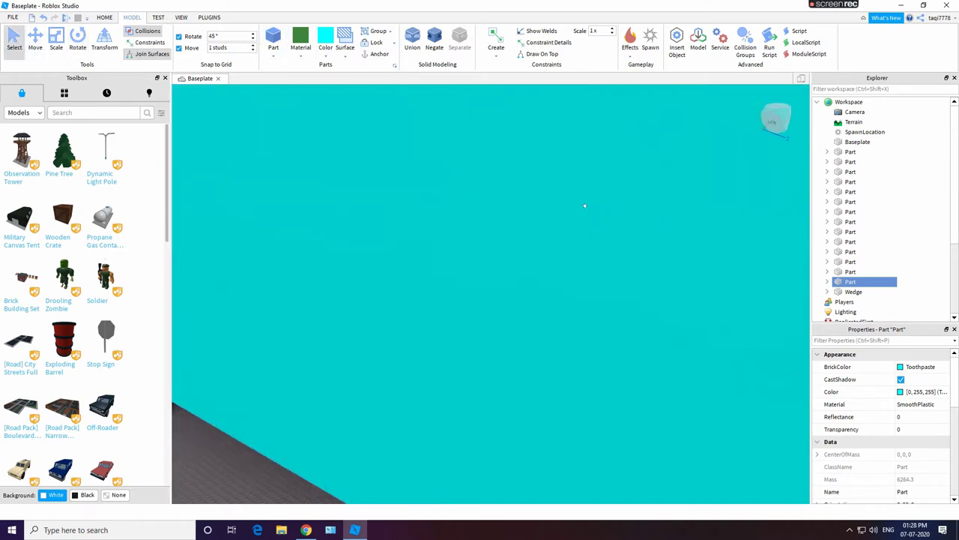
{"action": "scroll", "coordinate": [585, 205], "scroll_direction": "down", "scroll_amount": 5}
{"action": "left_click_drag", "start_coordinate": [585, 205], "coordinate": [476, 338]}
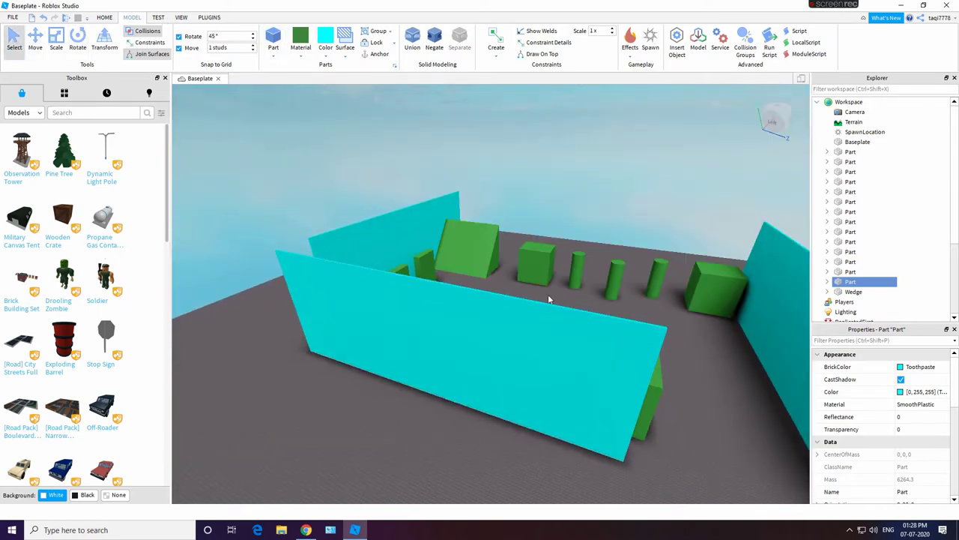
{"action": "right_click_drag", "start_coordinate": [548, 294], "coordinate": [547, 294]}
{"action": "scroll", "coordinate": [529, 298], "scroll_direction": "up", "scroll_amount": 1}
{"action": "right_click_drag", "start_coordinate": [483, 302], "coordinate": [460, 295]}
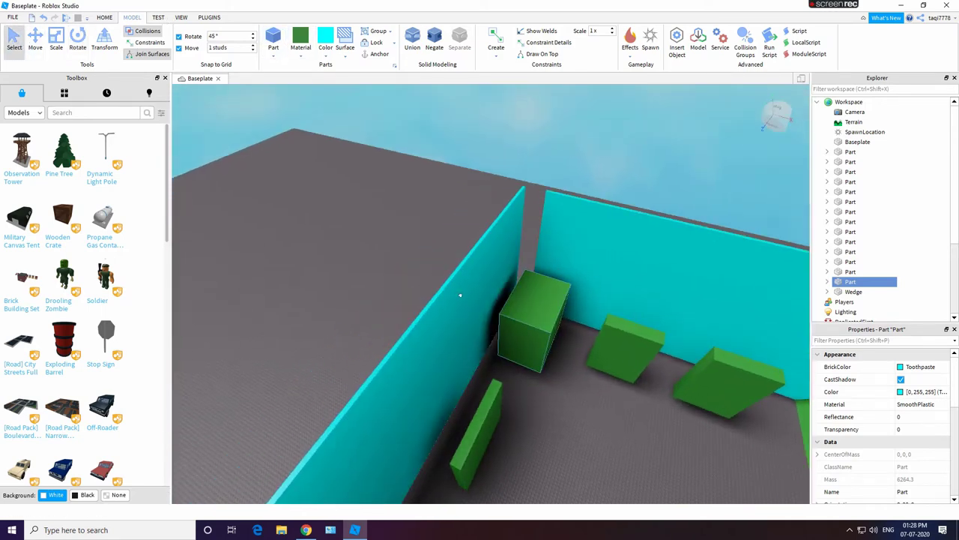
- Lengthen the cyan wall behind the corner block until it meets the side wall, closing the gap at that corner
{"action": "left_click", "coordinate": [568, 240]}
{"action": "right_click_drag", "start_coordinate": [531, 278], "coordinate": [530, 278]}
{"action": "left_click", "coordinate": [57, 42]}
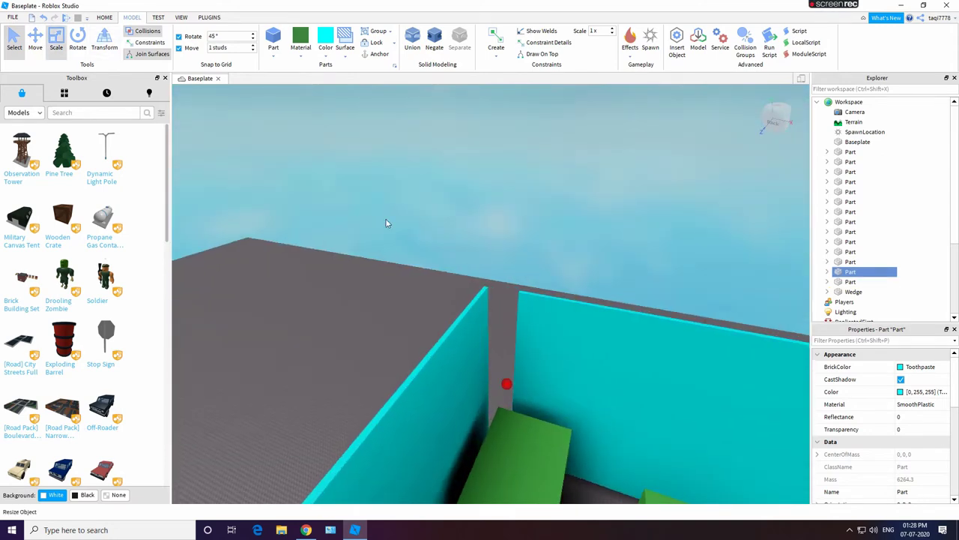
{"action": "right_click_drag", "start_coordinate": [564, 335], "coordinate": [564, 335]}
{"action": "left_click_drag", "start_coordinate": [454, 276], "coordinate": [413, 269]}
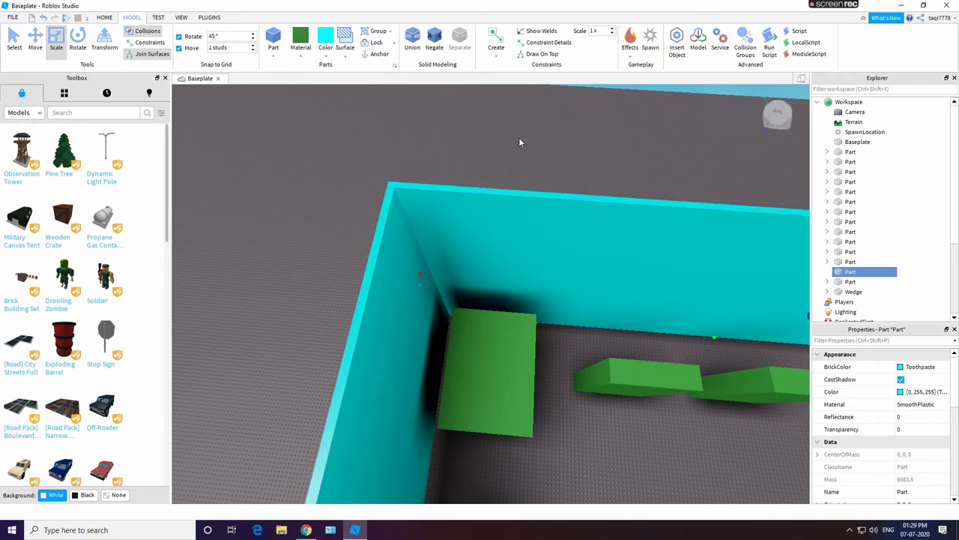
- Extend the side wall past the starting block until it reaches the wall behind the last platform
{"action": "right_click_drag", "start_coordinate": [520, 141], "coordinate": [518, 142]}
{"action": "key", "text": "w"}
{"action": "left_click", "coordinate": [573, 372]}
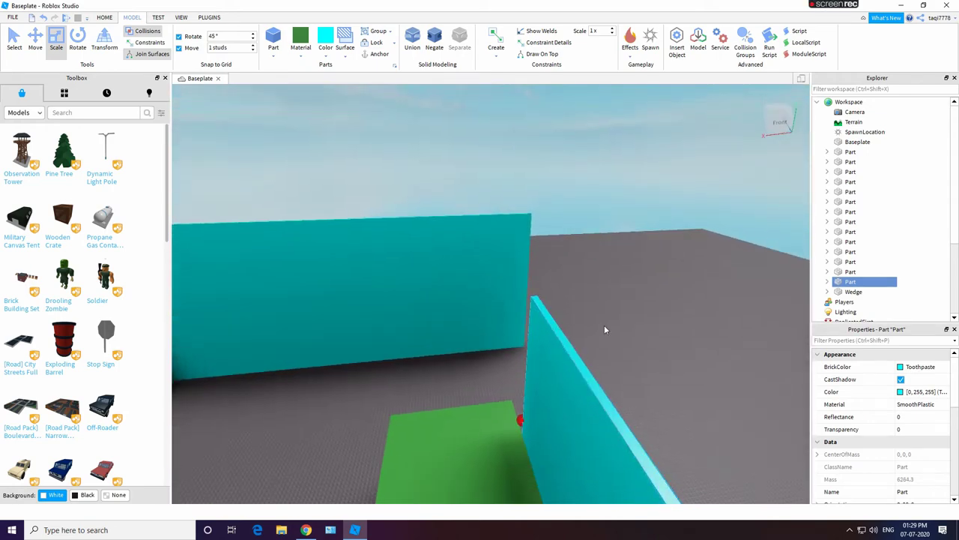
{"action": "right_click_drag", "start_coordinate": [604, 328], "coordinate": [599, 351]}
{"action": "left_click_drag", "start_coordinate": [509, 392], "coordinate": [418, 182]}
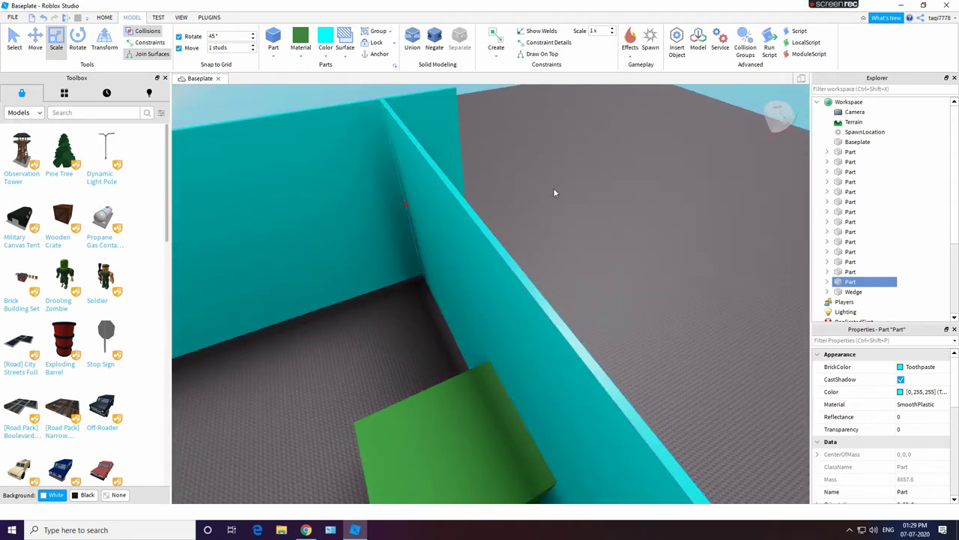
- Shorten the wall behind the last platform so its protruding end sits flush with the side wall
{"action": "right_click_drag", "start_coordinate": [554, 193], "coordinate": [554, 188]}
{"action": "scroll", "coordinate": [555, 189], "scroll_direction": "down", "scroll_amount": 3}
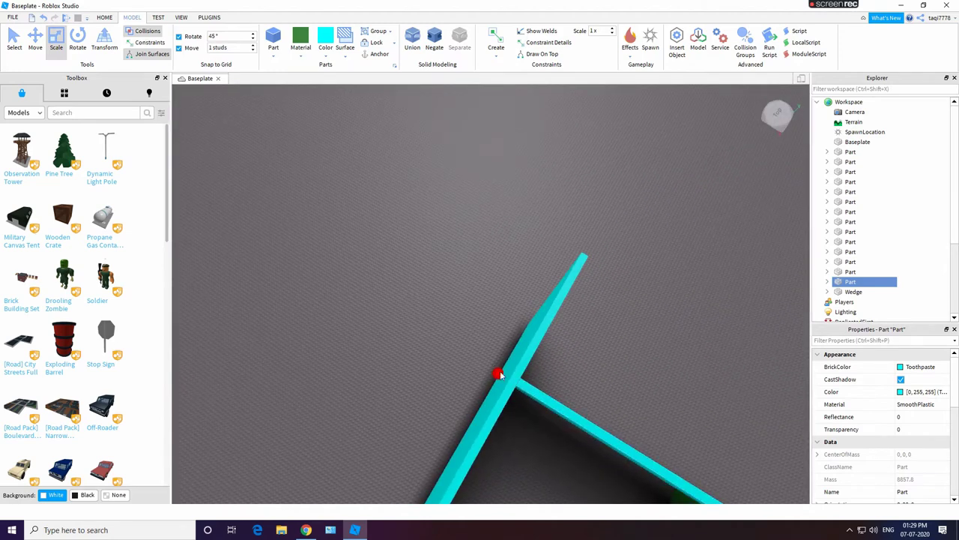
{"action": "left_click", "coordinate": [557, 278]}
{"action": "left_click_drag", "start_coordinate": [546, 292], "coordinate": [509, 373]}
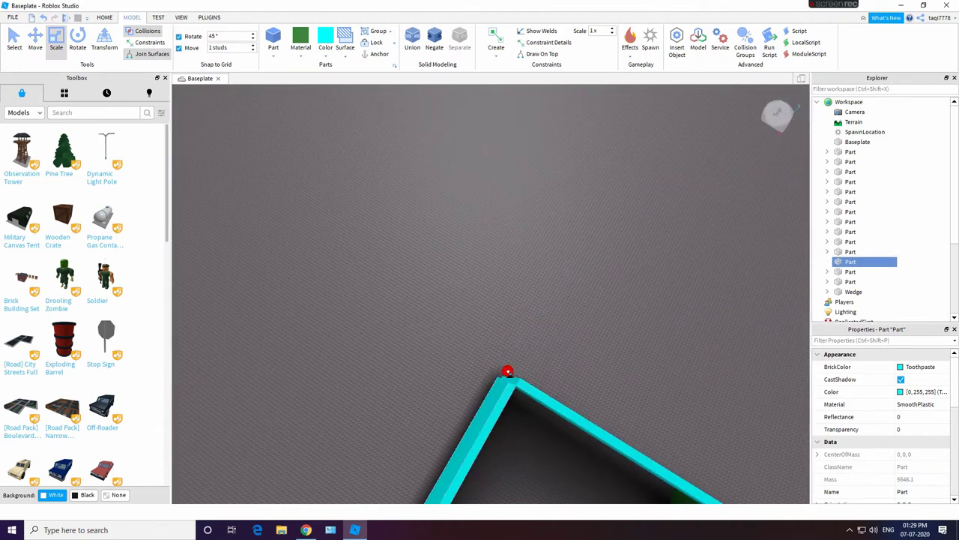
- Duplicate the side wall and place the copy on the opposite side of the course, along the wedge and columns
{"action": "right_click_drag", "start_coordinate": [569, 354], "coordinate": [578, 357]}
{"action": "left_click", "coordinate": [443, 274]}
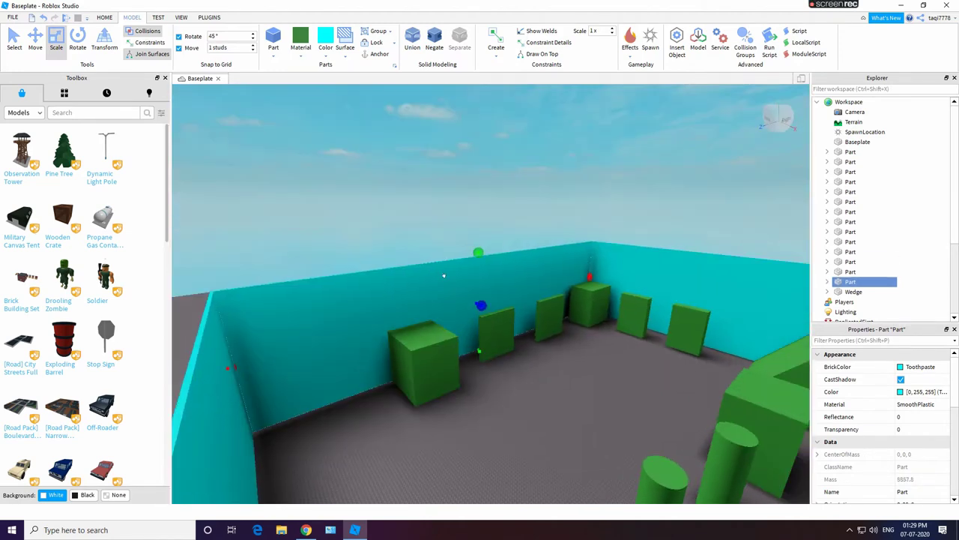
{"action": "key", "text": "ctrl+d"}
{"action": "scroll", "coordinate": [540, 215], "scroll_direction": "down", "scroll_amount": 3}
{"action": "left_click_drag", "start_coordinate": [511, 225], "coordinate": [624, 463]}
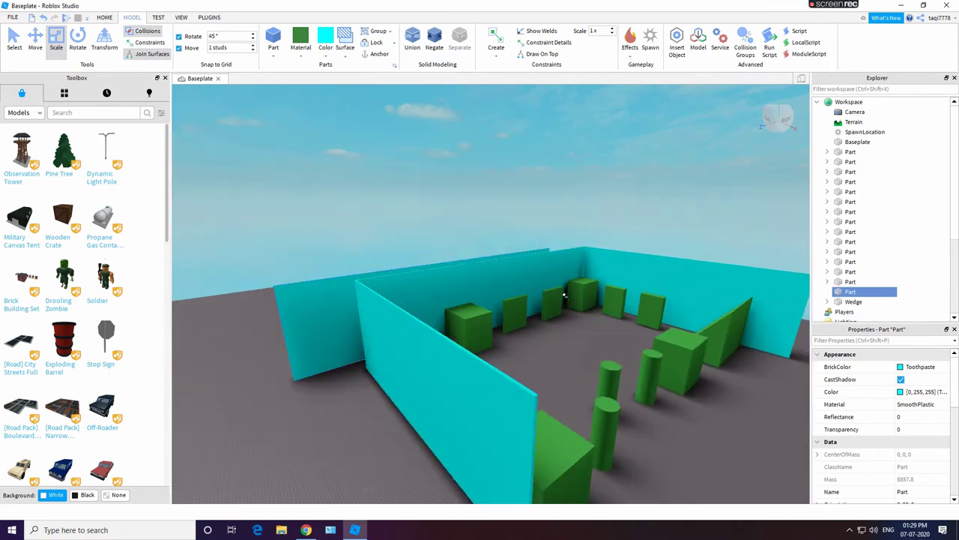
{"action": "right_click_drag", "start_coordinate": [469, 266], "coordinate": [456, 259]}
{"action": "left_click_drag", "start_coordinate": [456, 258], "coordinate": [468, 234]}
{"action": "right_click_drag", "start_coordinate": [555, 226], "coordinate": [555, 228]}
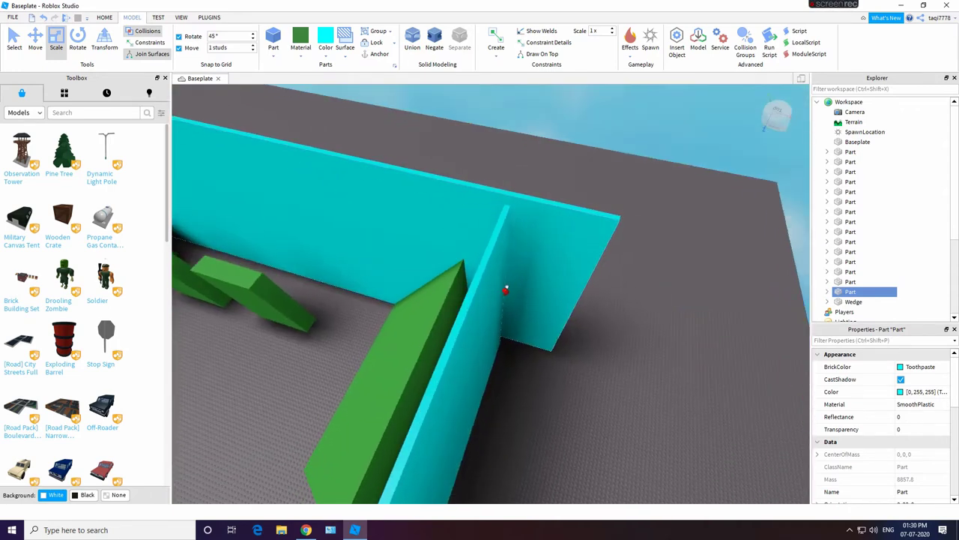
- Shorten the wall behind the corner block so its overhanging end stops at the new wall beside the wedge
{"action": "left_click_drag", "start_coordinate": [508, 287], "coordinate": [508, 293]}
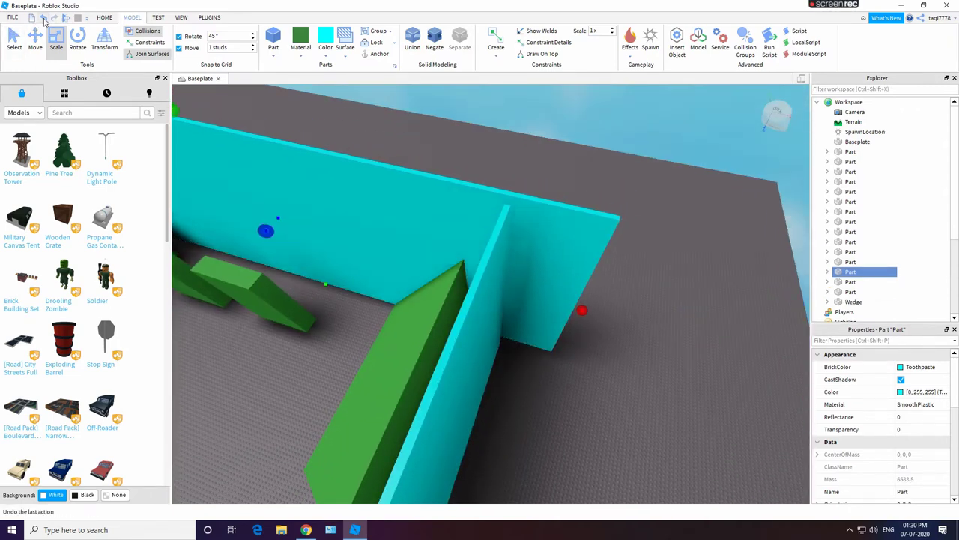
{"action": "left_click", "coordinate": [45, 18]}
{"action": "left_click", "coordinate": [56, 19]}
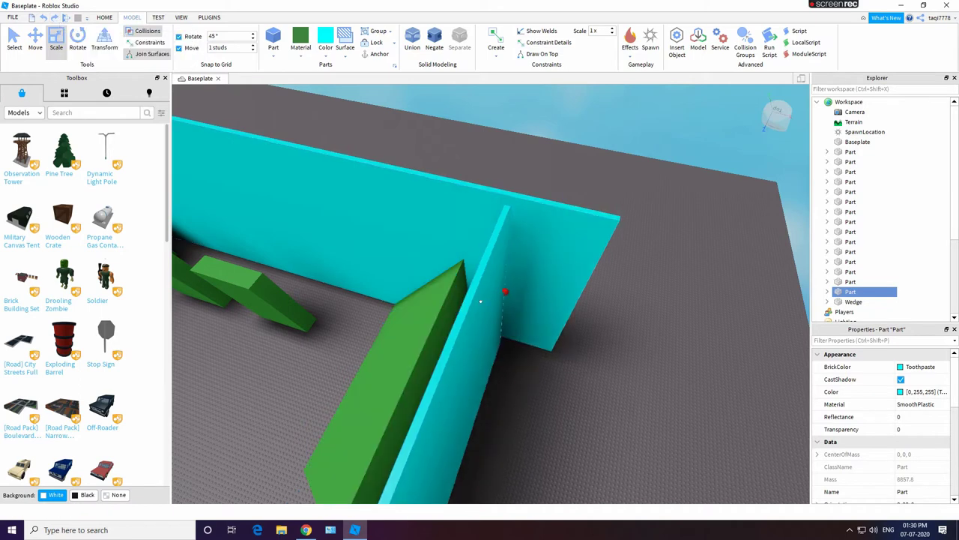
{"action": "left_click", "coordinate": [551, 276]}
{"action": "left_click_drag", "start_coordinate": [583, 308], "coordinate": [494, 281]}
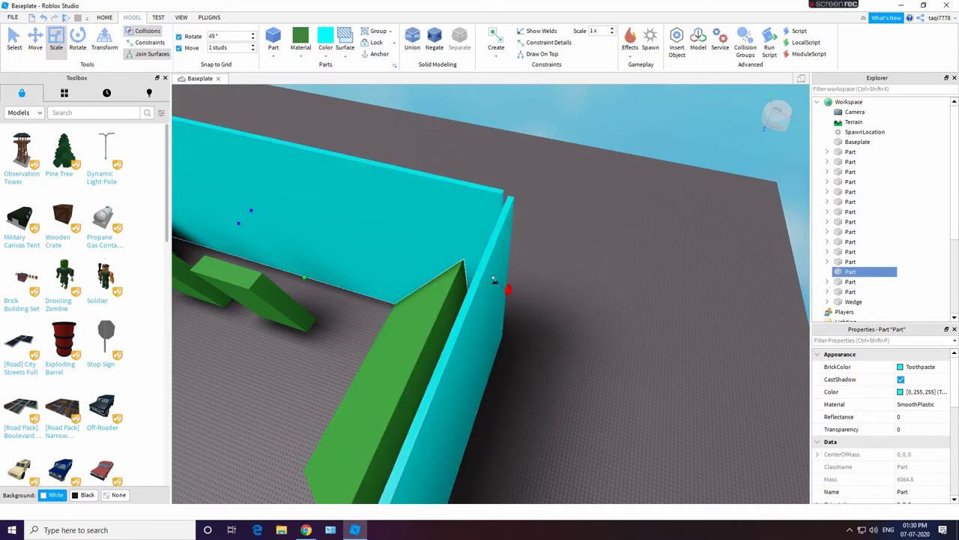
- Adjust the wall behind the last platform so it meets the new side wall at the final corner
{"action": "right_click_drag", "start_coordinate": [590, 271], "coordinate": [592, 273]}
{"action": "left_click", "coordinate": [557, 238]}
{"action": "left_click_drag", "start_coordinate": [519, 266], "coordinate": [495, 262]}
{"action": "scroll", "coordinate": [659, 217], "scroll_direction": "up", "scroll_amount": 3}
{"action": "right_click_drag", "start_coordinate": [660, 217], "coordinate": [670, 232]}
{"action": "left_click", "coordinate": [518, 367]}
{"action": "left_click", "coordinate": [714, 193]}
{"action": "scroll", "coordinate": [712, 197], "scroll_direction": "down", "scroll_amount": 3}
{"action": "right_click_drag", "start_coordinate": [713, 197], "coordinate": [705, 223]}
- Select all four cyan wall parts and group them into one model
{"action": "left_click", "coordinate": [320, 283]}
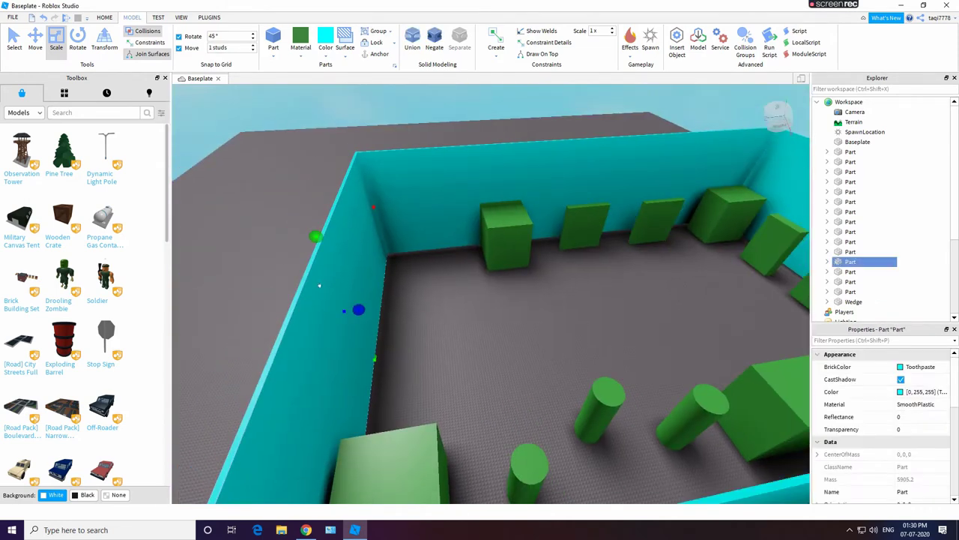
{"action": "left_click", "coordinate": [473, 174], "text": "ctrl"}
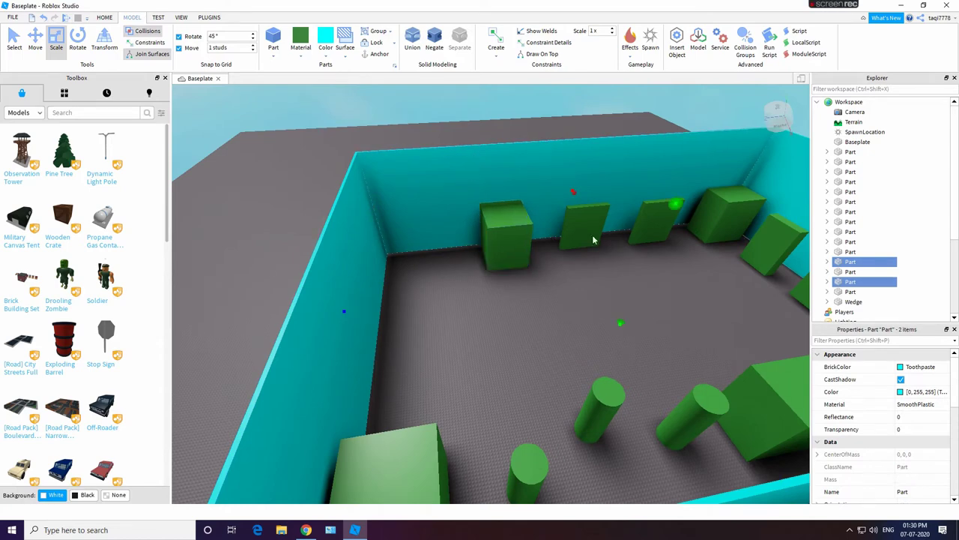
{"action": "right_click_drag", "start_coordinate": [594, 240], "coordinate": [637, 243]}
{"action": "left_click", "coordinate": [718, 311], "text": "ctrl"}
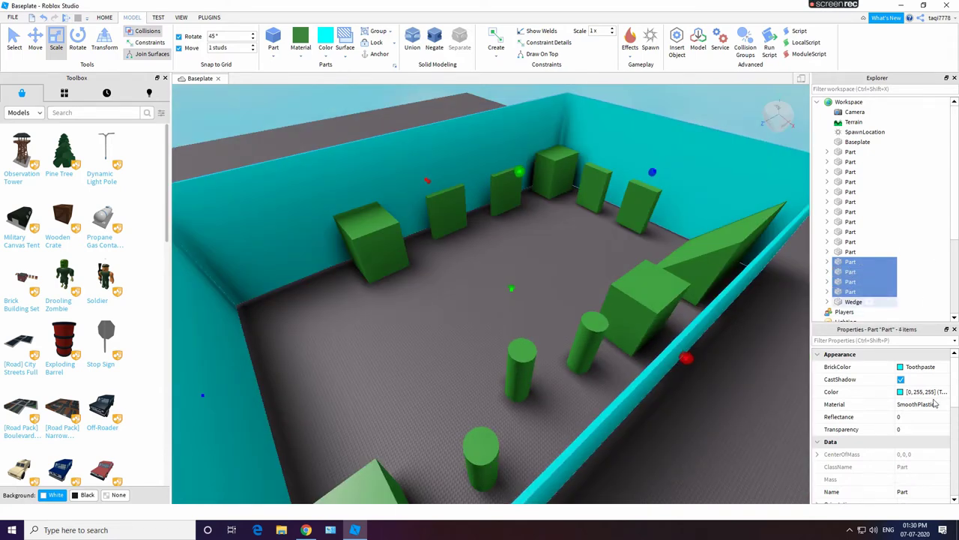
{"action": "double_click", "coordinate": [848, 264]}
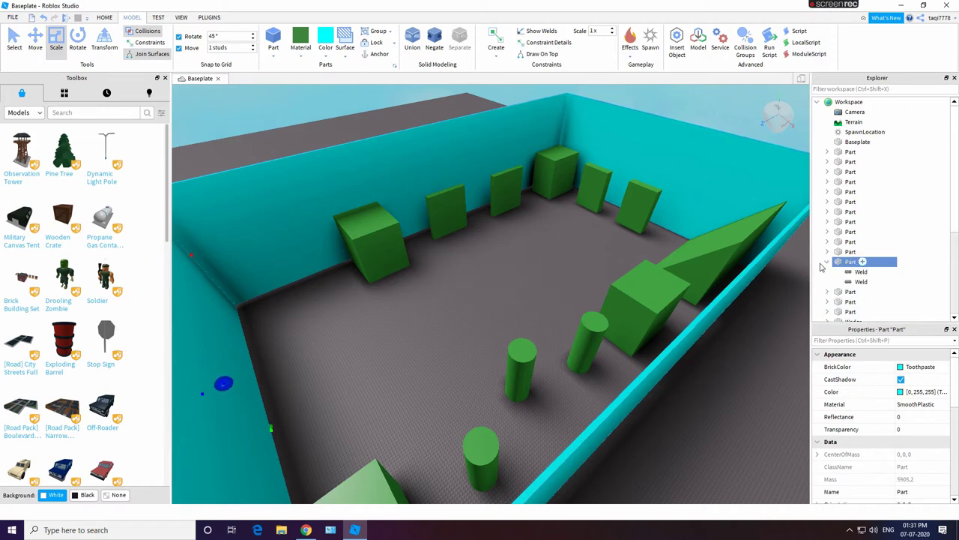
{"action": "left_click", "coordinate": [850, 272], "text": "ctrl"}
{"action": "left_click", "coordinate": [849, 282], "text": "ctrl"}
{"action": "left_click", "coordinate": [850, 292], "text": "ctrl"}
{"action": "left_click", "coordinate": [105, 19]}
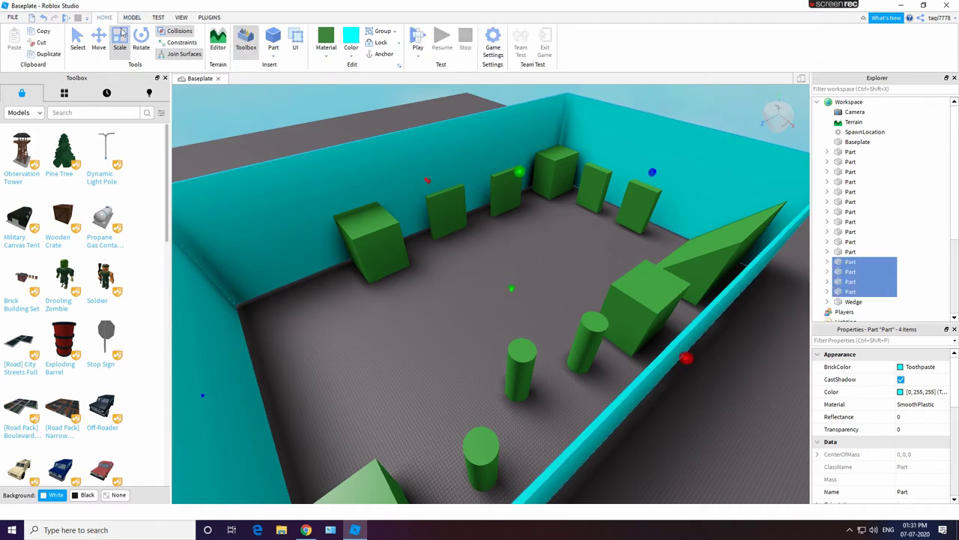
{"action": "left_click", "coordinate": [383, 31]}
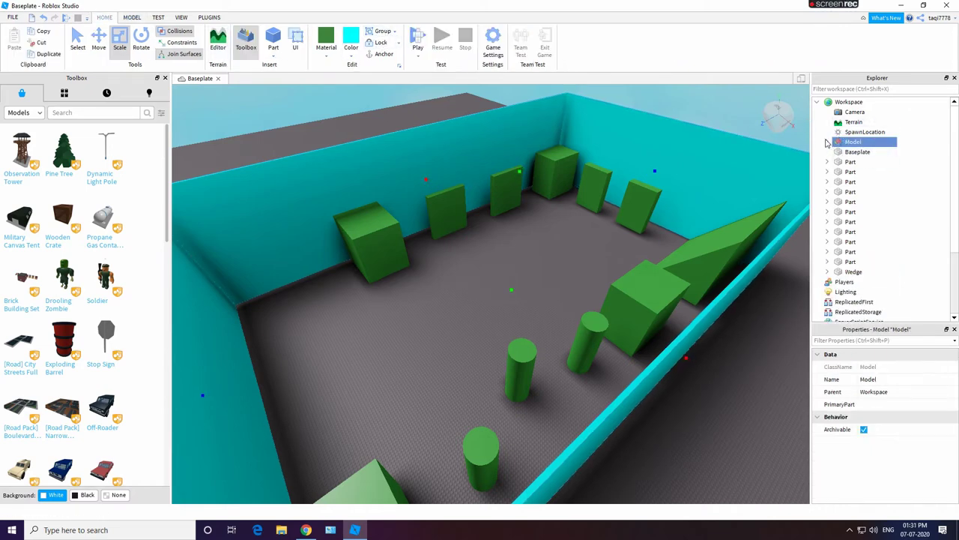
{"action": "key", "text": "r"}
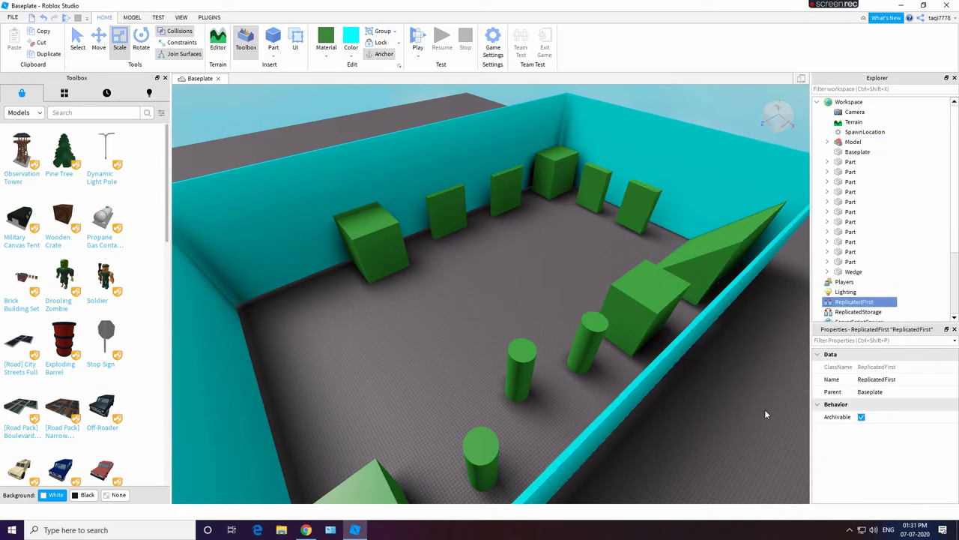
{"action": "left_click", "coordinate": [764, 409]}
{"action": "scroll", "coordinate": [759, 414], "scroll_direction": "down", "scroll_amount": 3}
{"action": "scroll", "coordinate": [567, 327], "scroll_direction": "down", "scroll_amount": 10}
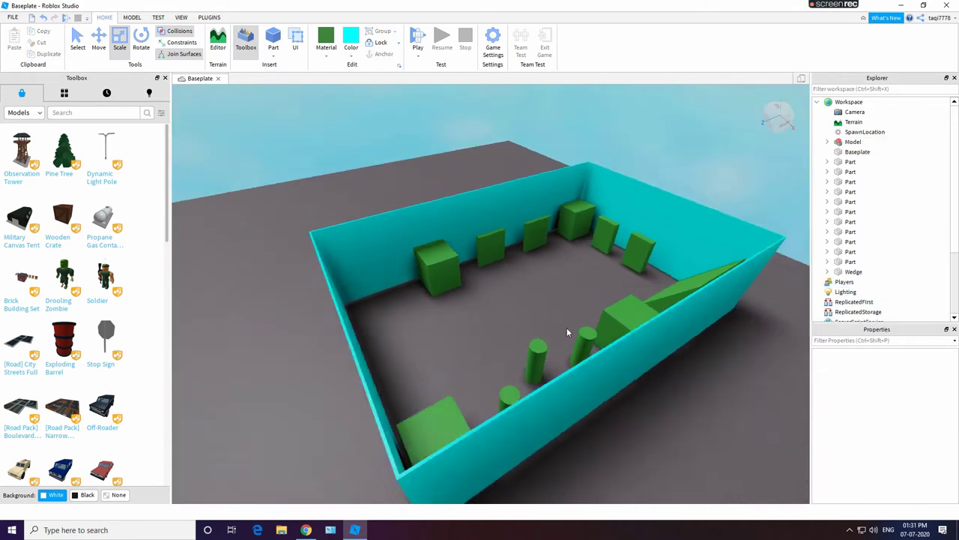
{"action": "left_click_drag", "start_coordinate": [374, 225], "coordinate": [585, 366]}
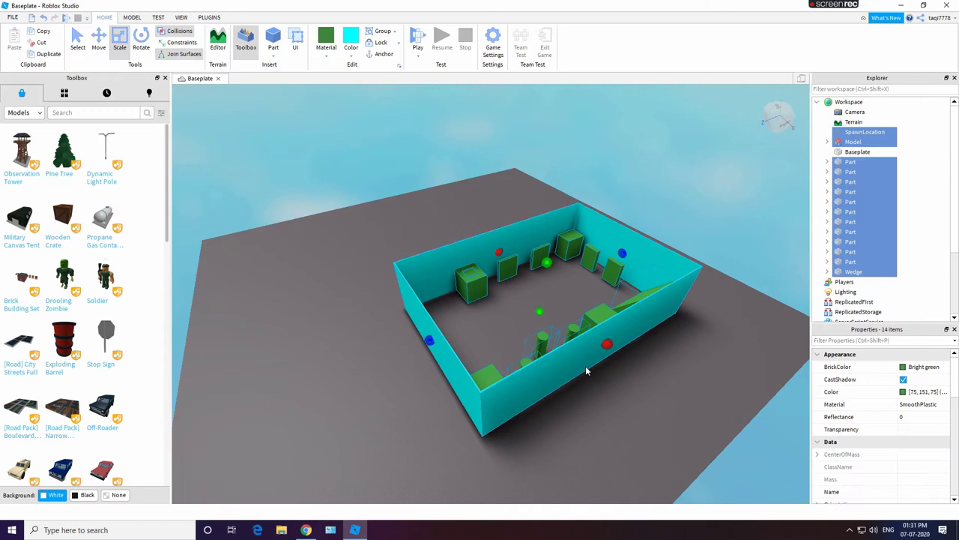
{"action": "left_click_drag", "start_coordinate": [578, 285], "coordinate": [604, 301]}
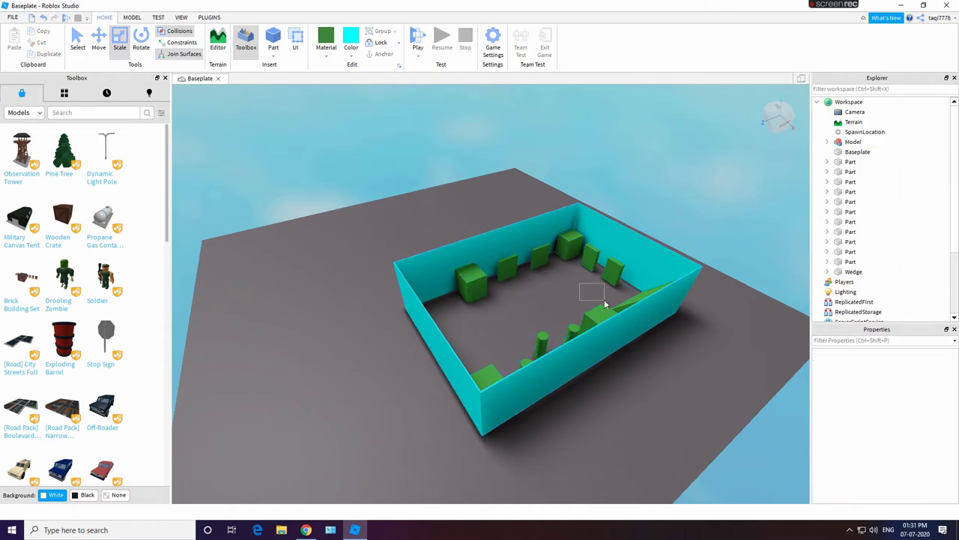
{"action": "left_click_drag", "start_coordinate": [371, 223], "coordinate": [669, 477]}
{"action": "left_click_drag", "start_coordinate": [561, 299], "coordinate": [604, 329]}
{"action": "left_click_drag", "start_coordinate": [362, 210], "coordinate": [660, 358]}
{"action": "left_click_drag", "start_coordinate": [556, 290], "coordinate": [587, 308]}
- Search the model library for "Speed run" and insert the yellow Speed Run part above the starting block
{"action": "right_click_drag", "start_coordinate": [604, 251], "coordinate": [649, 270]}
{"action": "key", "text": "w"}
{"action": "right_click_drag", "start_coordinate": [634, 389], "coordinate": [634, 389]}
{"action": "key", "text": "w"}
{"action": "right_click_drag", "start_coordinate": [488, 327], "coordinate": [488, 326]}
{"action": "scroll", "coordinate": [483, 360], "scroll_direction": "up", "scroll_amount": 2}
{"action": "scroll", "coordinate": [494, 345], "scroll_direction": "down", "scroll_amount": 1}
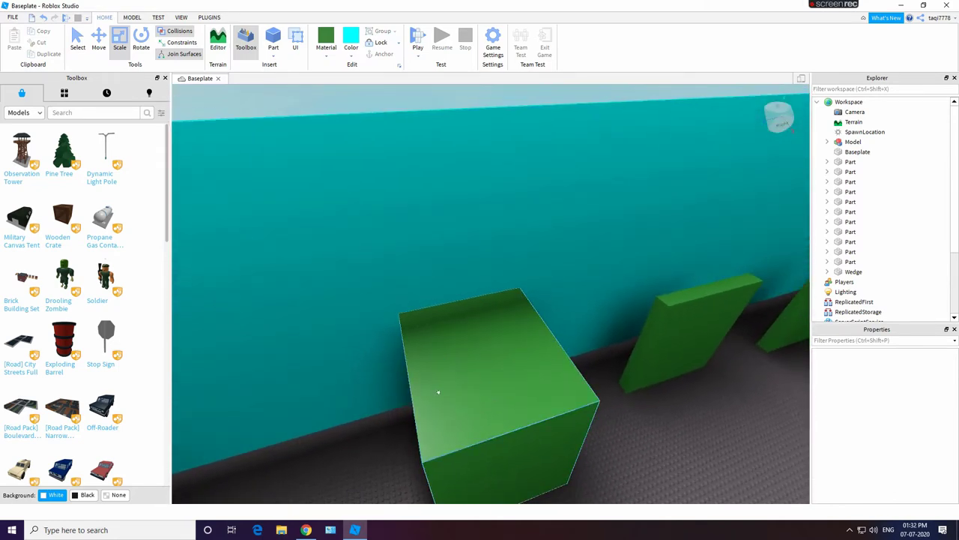
{"action": "left_click", "coordinate": [100, 117]}
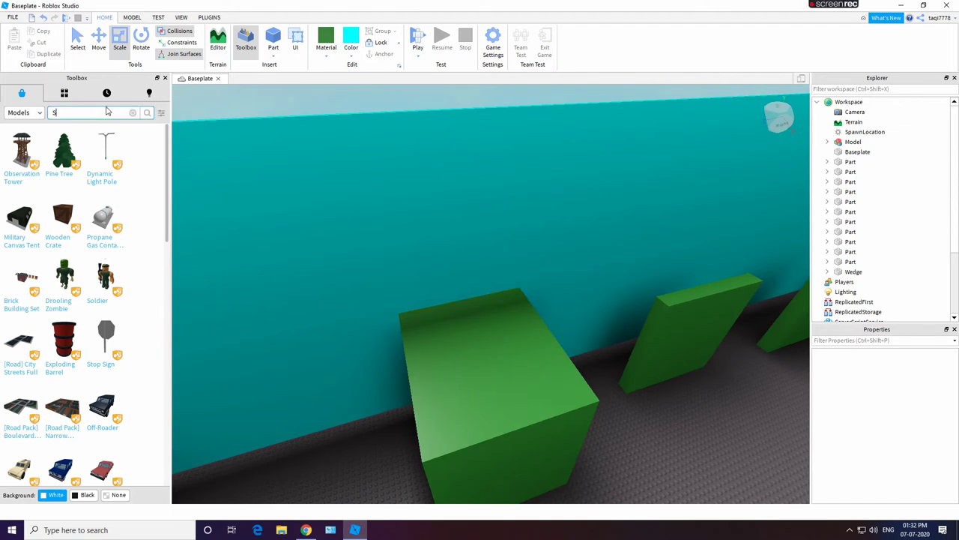
{"action": "key", "text": "Return"}
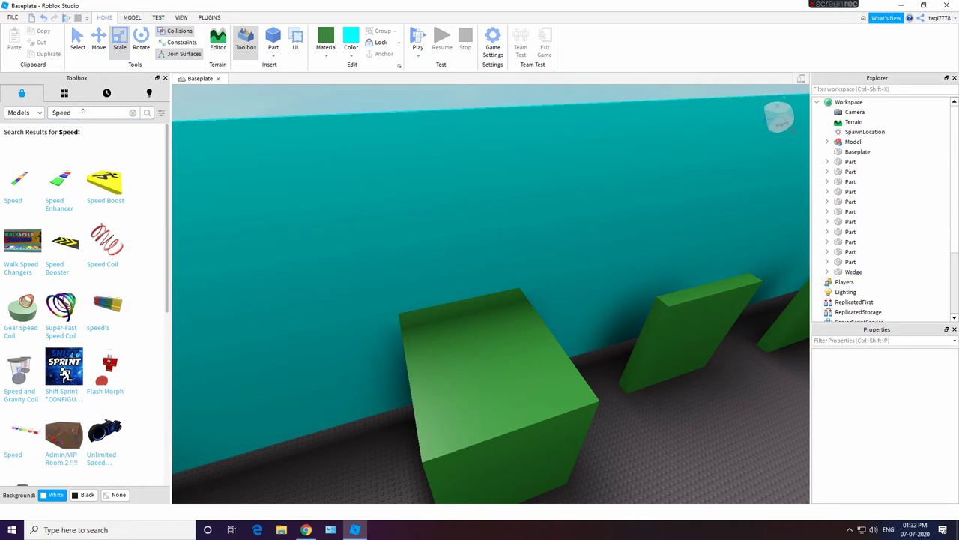
{"action": "key", "text": "Return"}
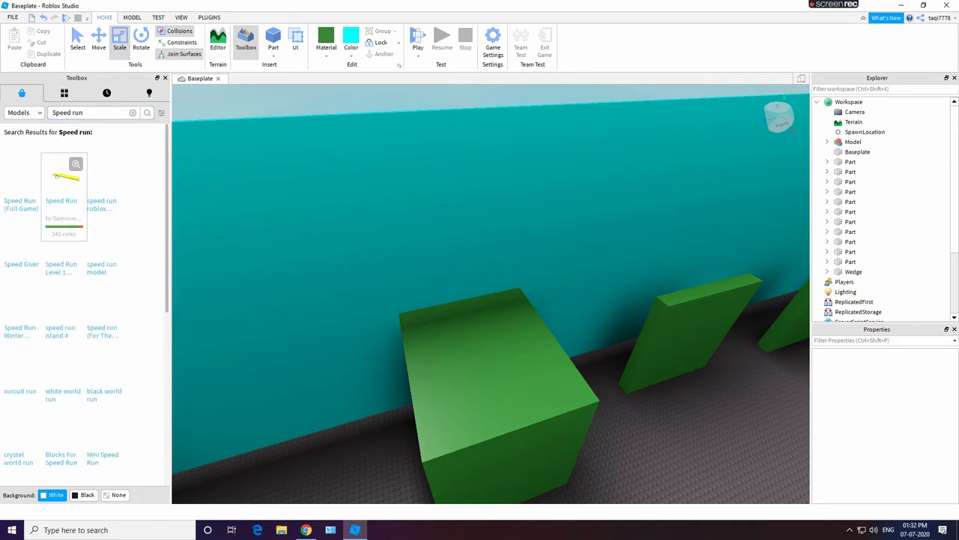
{"action": "left_click", "coordinate": [53, 189]}
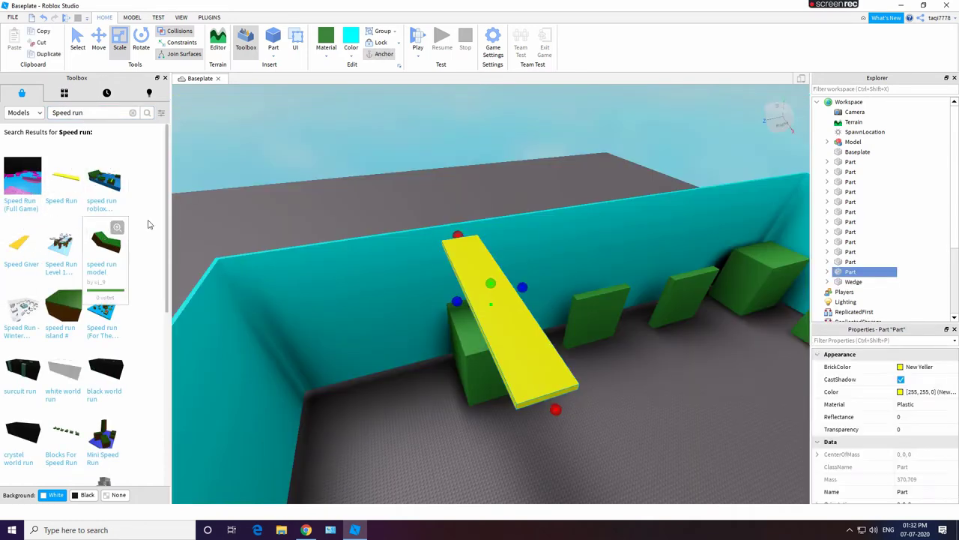
- Open the script inside the yellow Speed Run part, copy its code and close the script
{"action": "left_click", "coordinate": [829, 273]}
{"action": "double_click", "coordinate": [863, 282]}
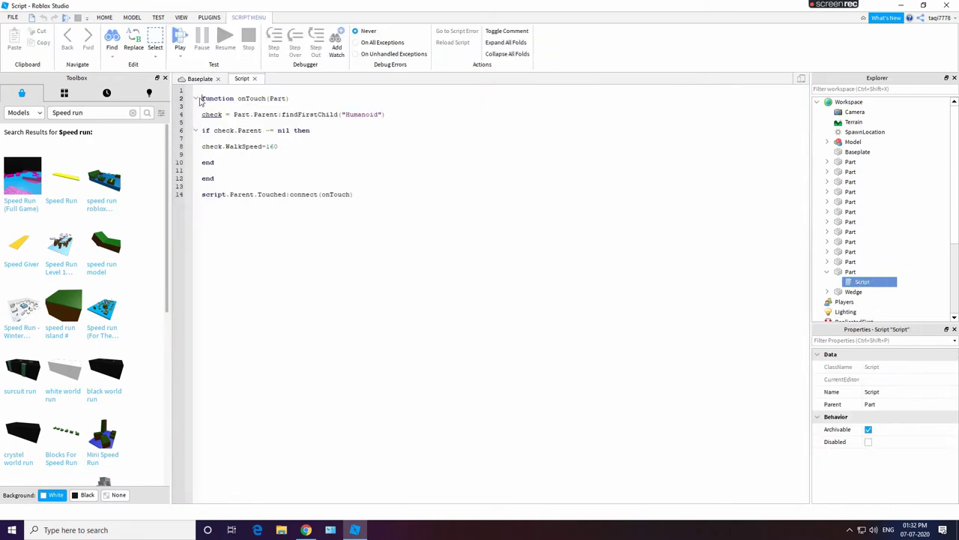
{"action": "left_click_drag", "start_coordinate": [201, 98], "coordinate": [353, 195]}
{"action": "left_click", "coordinate": [203, 99]}
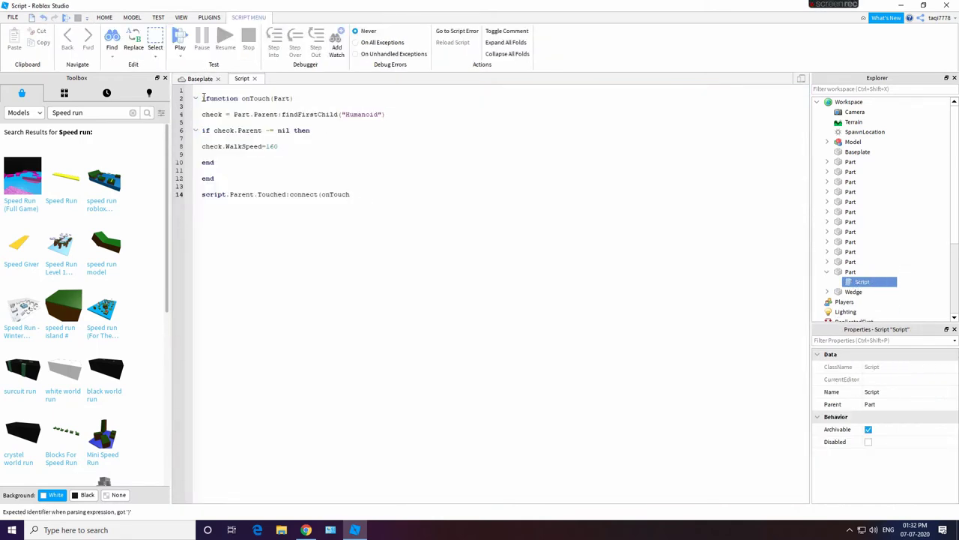
{"action": "left_click_drag", "start_coordinate": [203, 98], "coordinate": [370, 205]}
{"action": "key", "text": "ctrl+c"}
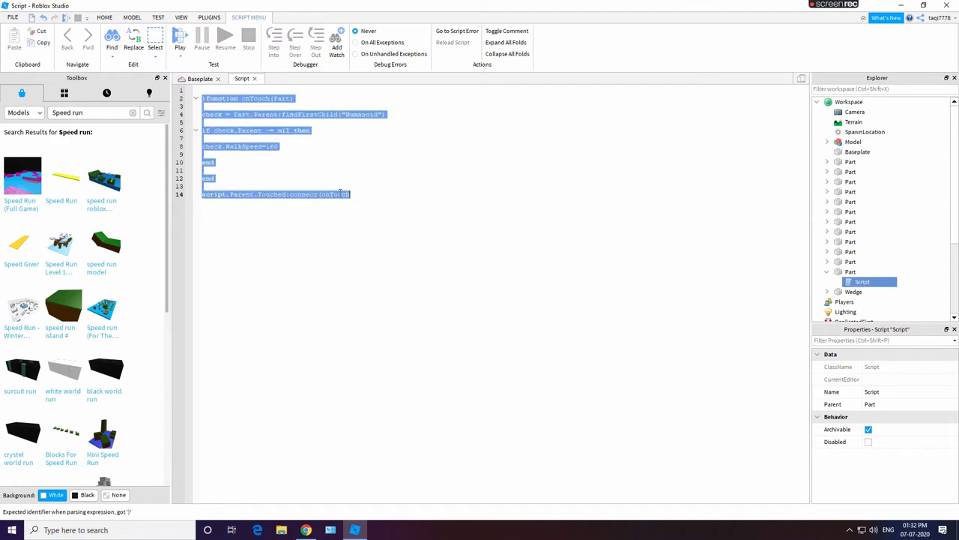
{"action": "left_click", "coordinate": [257, 79]}
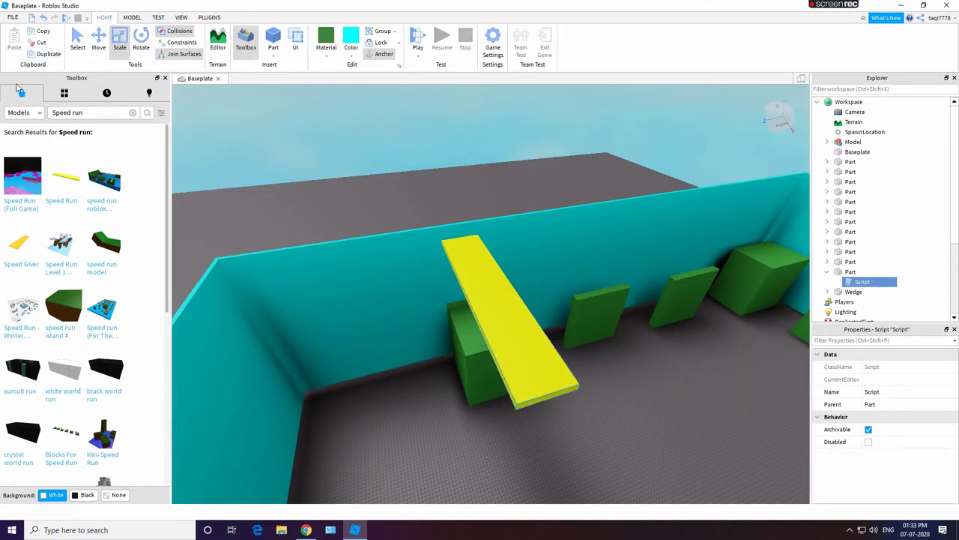
- Remove the script from the yellow Speed Run part and remove the part itself from the workspace
{"action": "right_click", "coordinate": [863, 282]}
{"action": "left_click", "coordinate": [869, 69]}
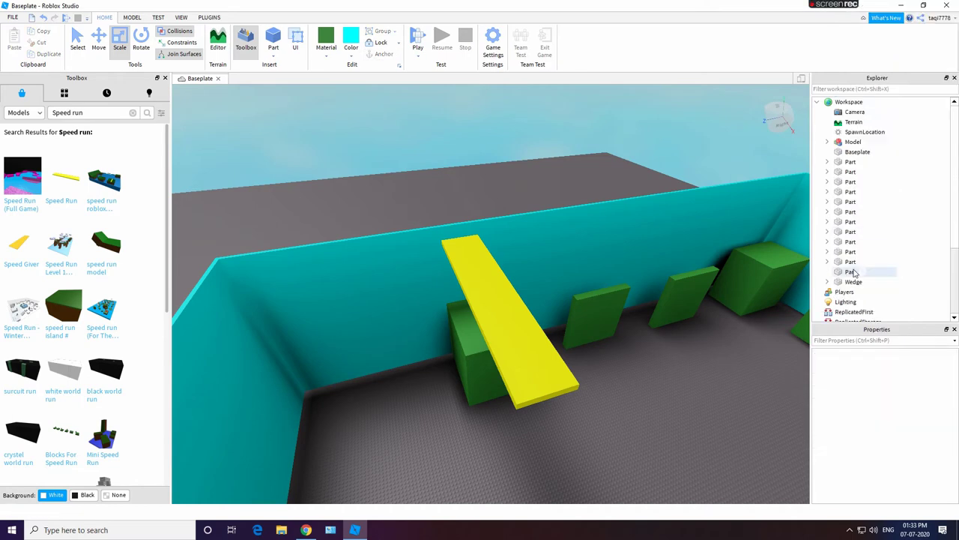
{"action": "right_click", "coordinate": [853, 272]}
{"action": "left_click", "coordinate": [863, 52]}
{"action": "left_click", "coordinate": [607, 322]}
{"action": "left_click", "coordinate": [678, 306]}
{"action": "left_click", "coordinate": [609, 329]}
{"action": "left_click", "coordinate": [600, 375]}
- Set the part color to yellow and insert a new block part near the starting block
{"action": "mouse_move", "coordinate": [611, 375]}
{"action": "right_mouse_down"}
{"action": "mouse_move", "coordinate": [596, 377]}
{"action": "mouse_move", "coordinate": [605, 387]}
{"action": "right_mouse_up"}
{"action": "scroll", "coordinate": [605, 388], "scroll_direction": "up", "scroll_amount": 2}
{"action": "left_click", "coordinate": [353, 55]}
{"action": "left_click", "coordinate": [364, 142]}
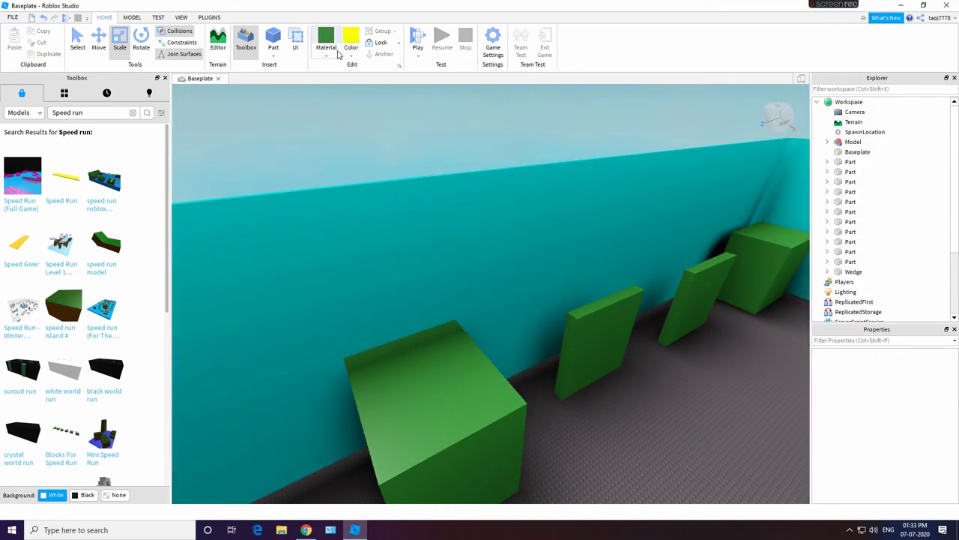
{"action": "left_click", "coordinate": [332, 54]}
{"action": "left_click", "coordinate": [276, 126]}
{"action": "left_click", "coordinate": [274, 56]}
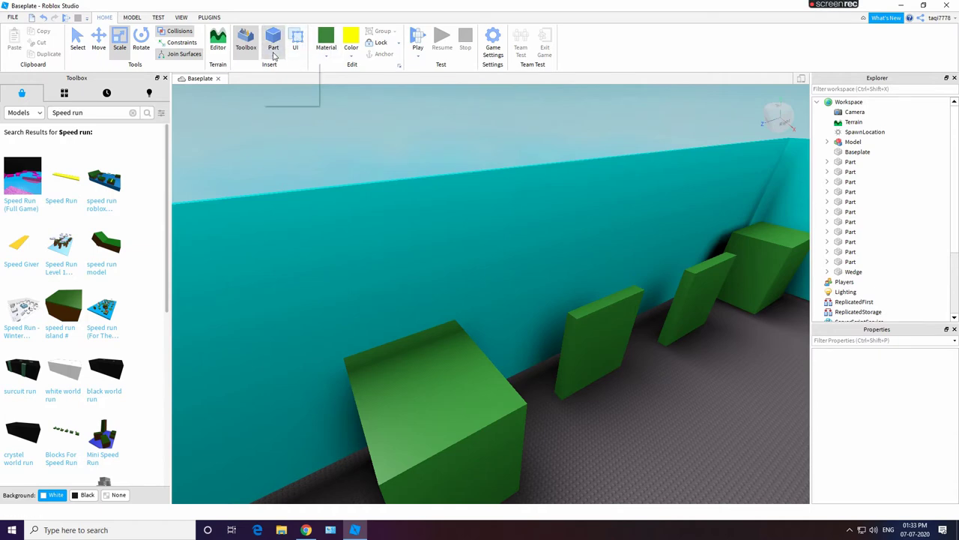
{"action": "left_click", "coordinate": [291, 67]}
{"action": "left_click", "coordinate": [275, 58]}
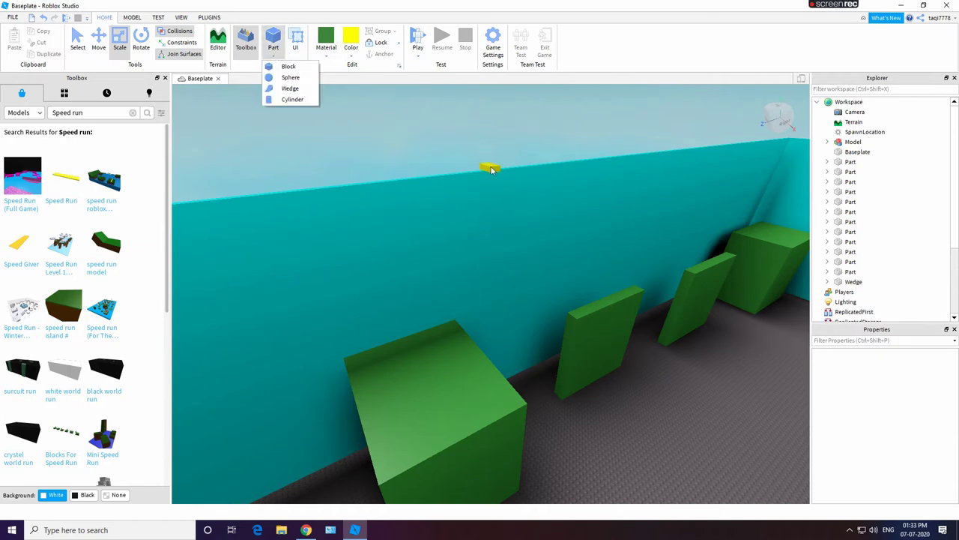
- Move the yellow part onto the starting block and stretch it into a strip along the edge facing the jump platforms
{"action": "left_click_drag", "start_coordinate": [491, 170], "coordinate": [508, 405]}
{"action": "left_click", "coordinate": [454, 341]}
{"action": "left_click_drag", "start_coordinate": [427, 373], "coordinate": [411, 385]}
{"action": "left_click", "coordinate": [470, 359]}
{"action": "left_click_drag", "start_coordinate": [452, 343], "coordinate": [443, 322]}
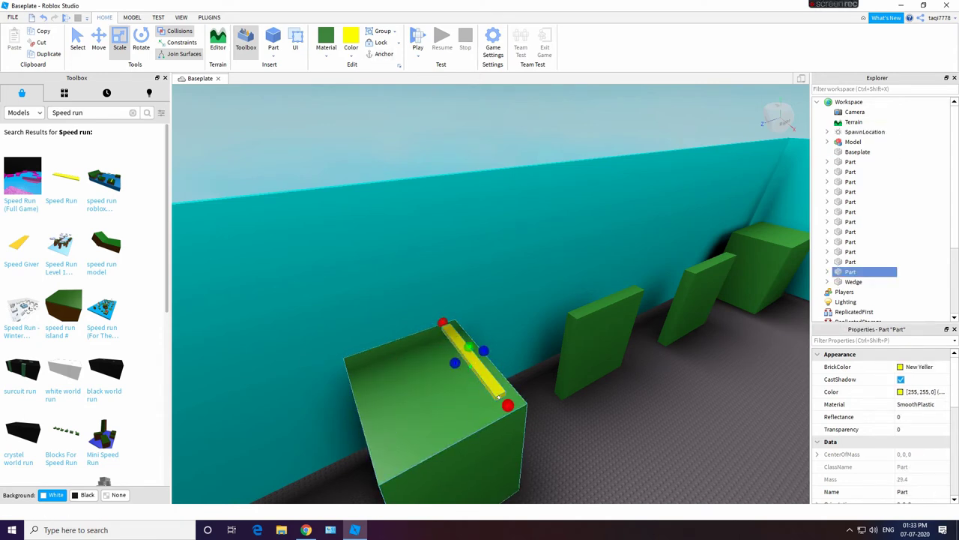
- Widen the yellow strip and fit it against the edge of the starting block
{"action": "scroll", "coordinate": [543, 410], "scroll_direction": "up", "scroll_amount": 2}
{"action": "right_click_drag", "start_coordinate": [541, 411], "coordinate": [541, 412]}
{"action": "left_click_drag", "start_coordinate": [492, 365], "coordinate": [505, 370]}
{"action": "right_click", "coordinate": [540, 381]}
{"action": "left_click_drag", "start_coordinate": [510, 415], "coordinate": [512, 403]}
{"action": "scroll", "coordinate": [489, 398], "scroll_direction": "down", "scroll_amount": 1}
{"action": "left_click", "coordinate": [483, 384]}
{"action": "mouse_move", "coordinate": [493, 359]}
{"action": "left_mouse_down"}
{"action": "mouse_move", "coordinate": [474, 367]}
{"action": "mouse_move", "coordinate": [510, 350]}
{"action": "left_mouse_up"}
{"action": "left_click", "coordinate": [471, 369]}
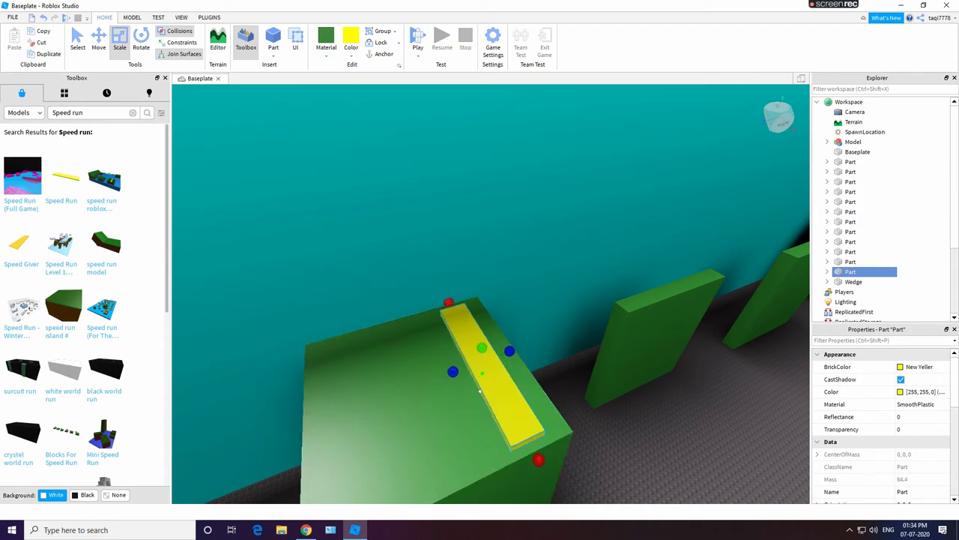
- Add a new Script inside the yellow strip part
{"action": "left_click", "coordinate": [827, 272]}
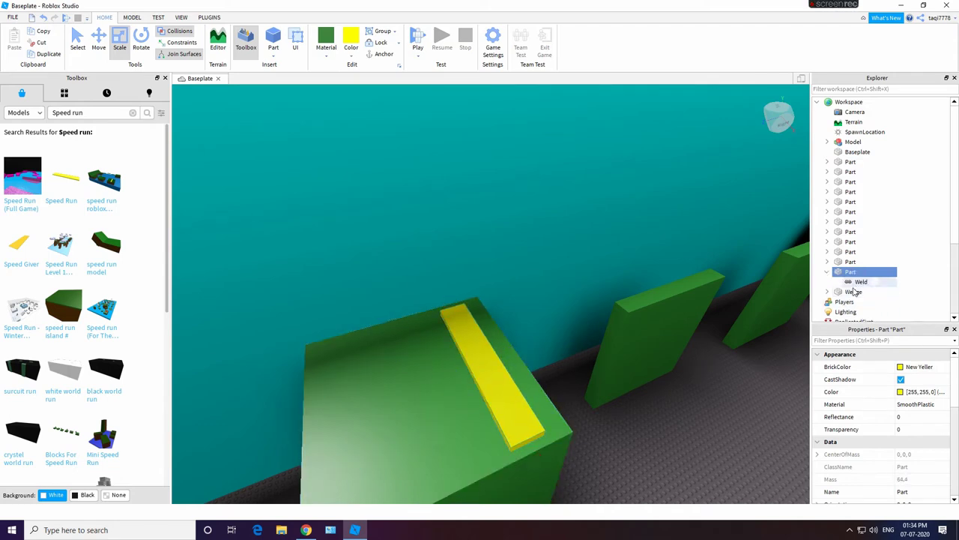
{"action": "left_click", "coordinate": [854, 282]}
{"action": "left_click", "coordinate": [855, 272]}
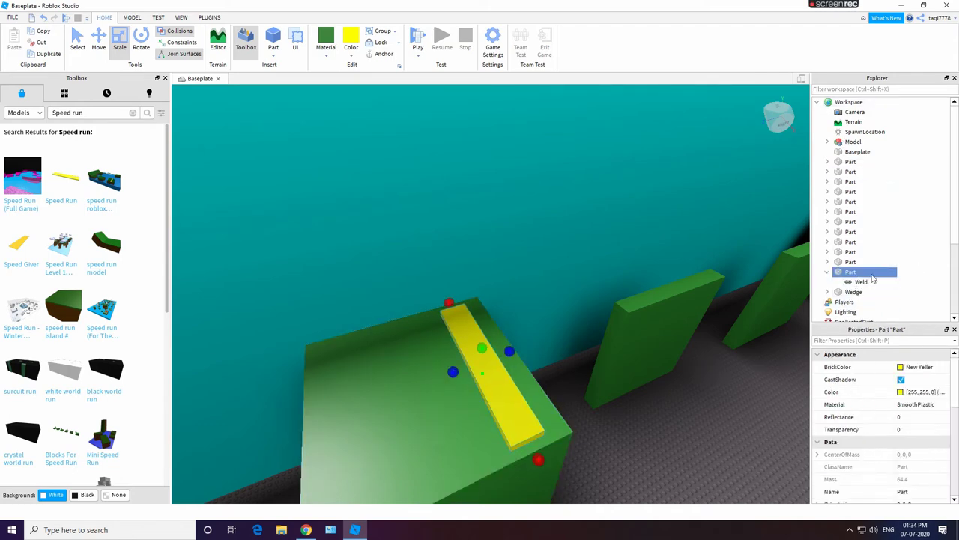
{"action": "left_click", "coordinate": [862, 272]}
{"action": "left_click", "coordinate": [863, 317]}
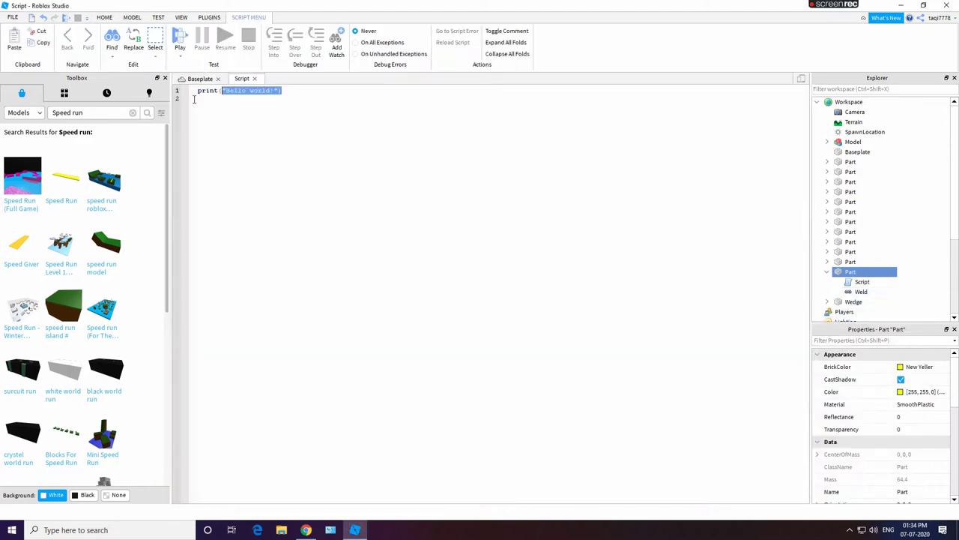
- Replace the default code with the copied onTouch code, setting WalkSpeed to 60, and close the script
{"action": "left_click", "coordinate": [135, 114]}
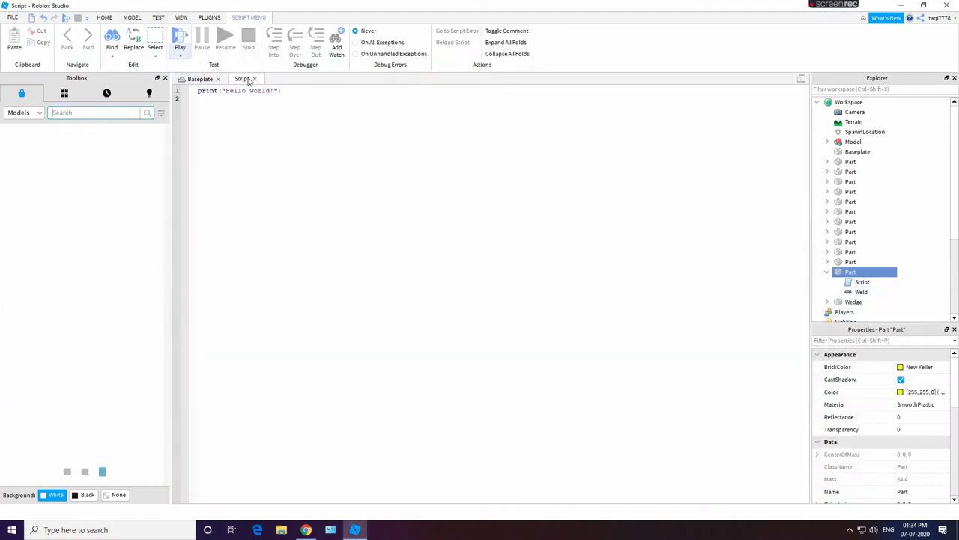
{"action": "left_click_drag", "start_coordinate": [288, 91], "coordinate": [212, 96]}
{"action": "key", "text": "BackSpace"}
{"action": "left_click_drag", "start_coordinate": [282, 93], "coordinate": [190, 92]}
{"action": "key", "text": "BackSpace"}
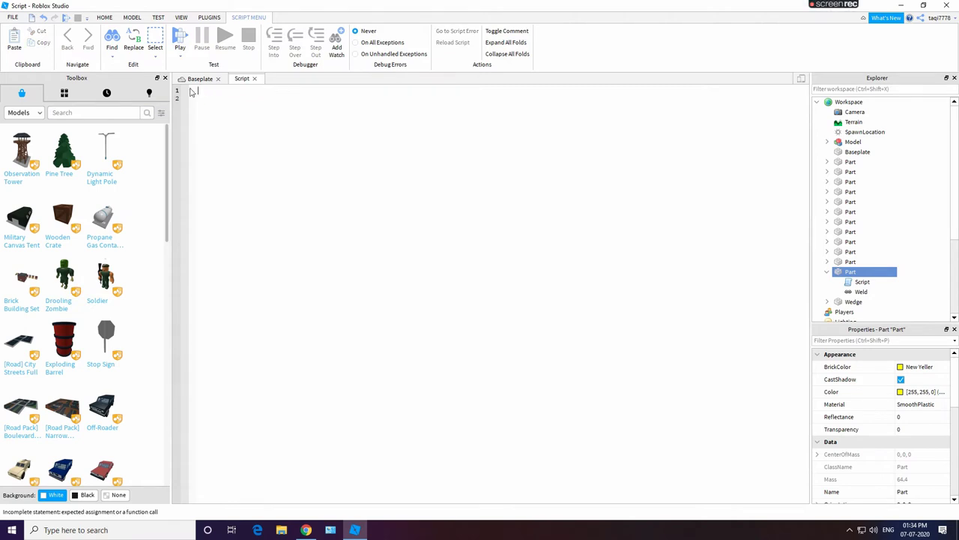
{"action": "right_click", "coordinate": [202, 98]}
{"action": "left_click", "coordinate": [200, 98]}
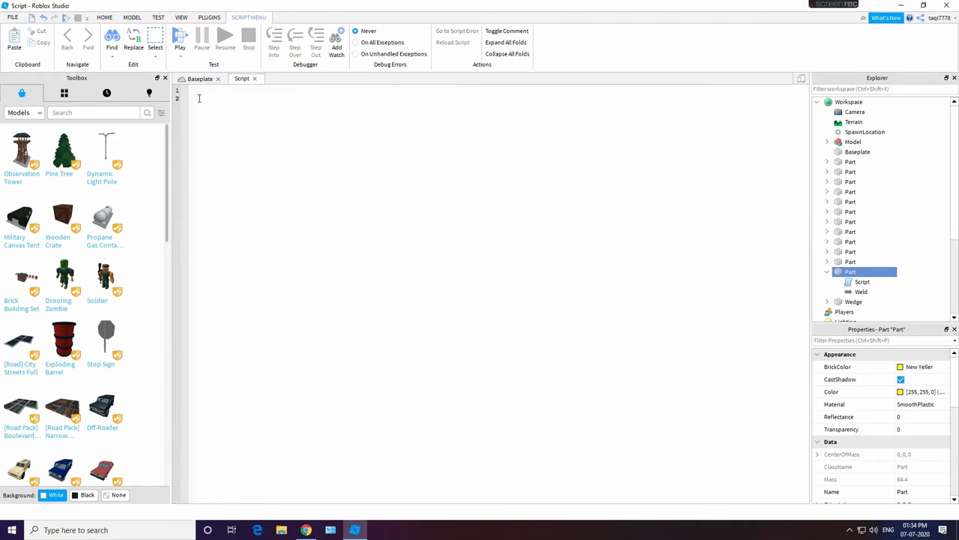
{"action": "key", "text": "ctrl+v"}
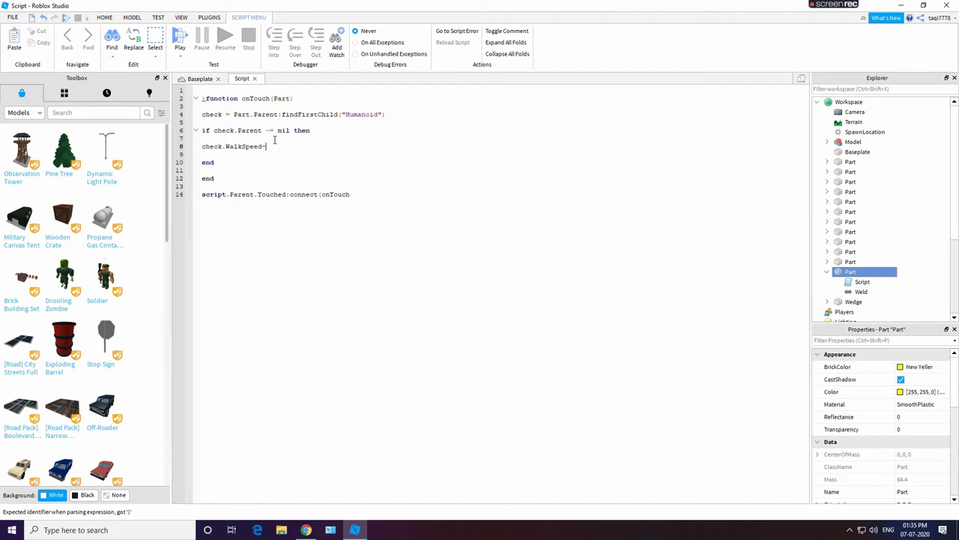
{"action": "left_click", "coordinate": [255, 81]}
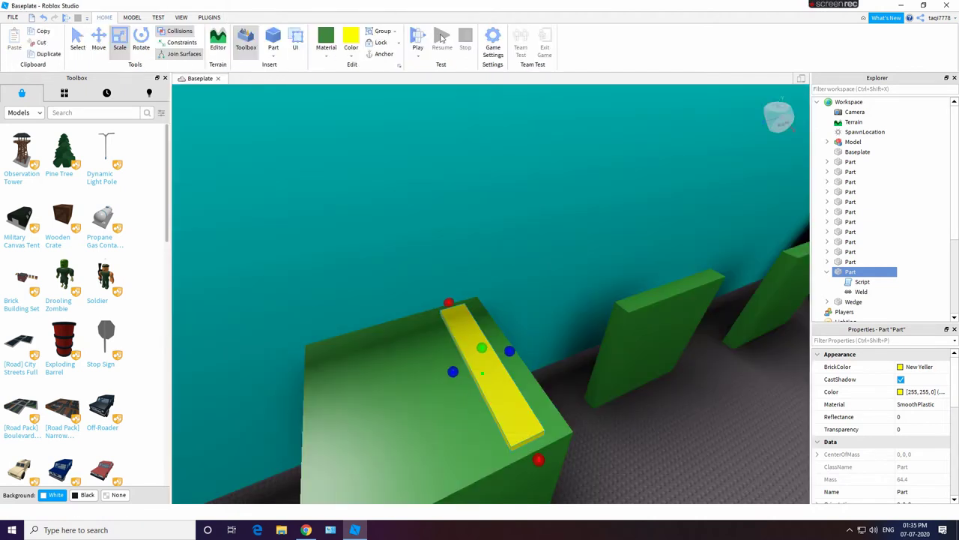
- Playtest the course by walking the avatar back and forth over the yellow strip, and stop the test
{"action": "left_click", "coordinate": [419, 36]}
{"action": "left_click", "coordinate": [578, 289]}
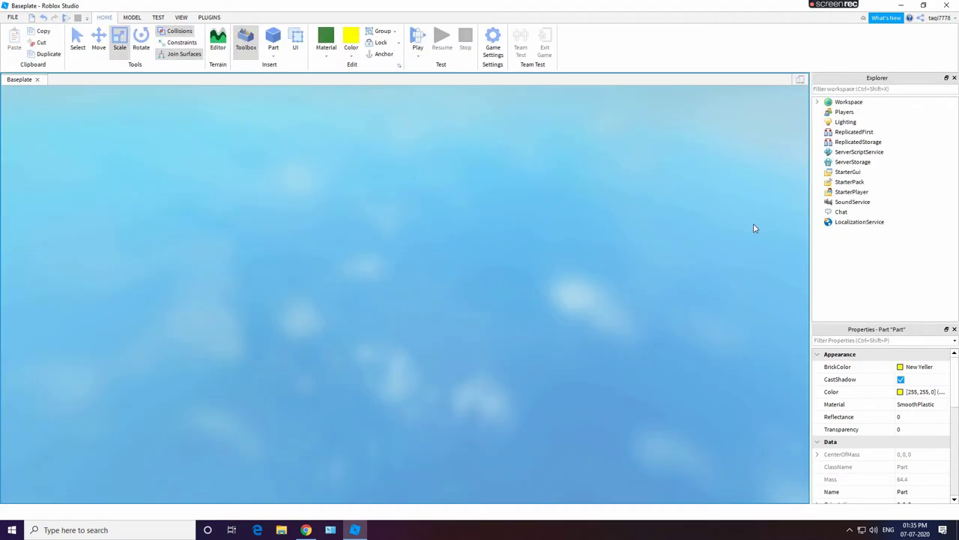
{"action": "key", "text": "F5"}
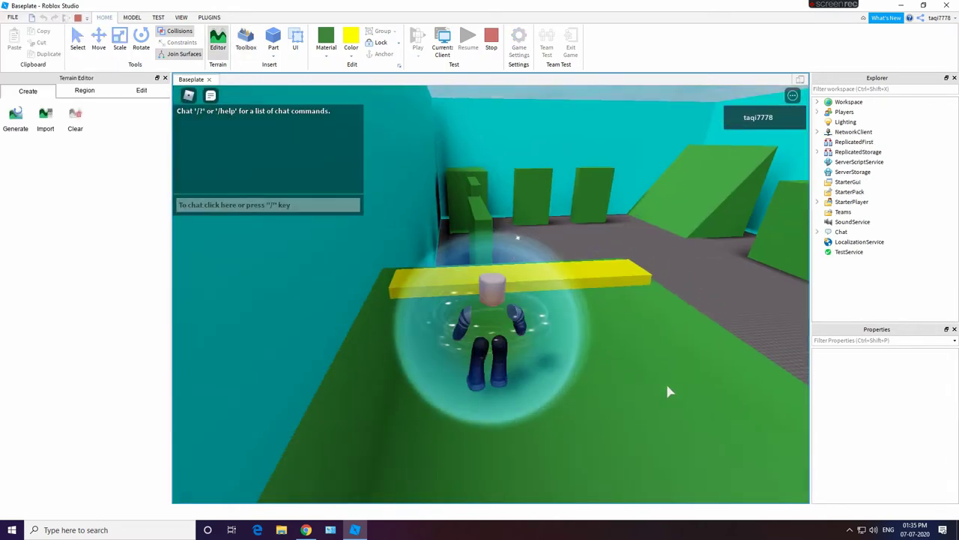
{"action": "key", "text": "w"}
{"action": "key", "text": "s"}
{"action": "key", "text": "w"}
{"action": "key", "text": "s"}
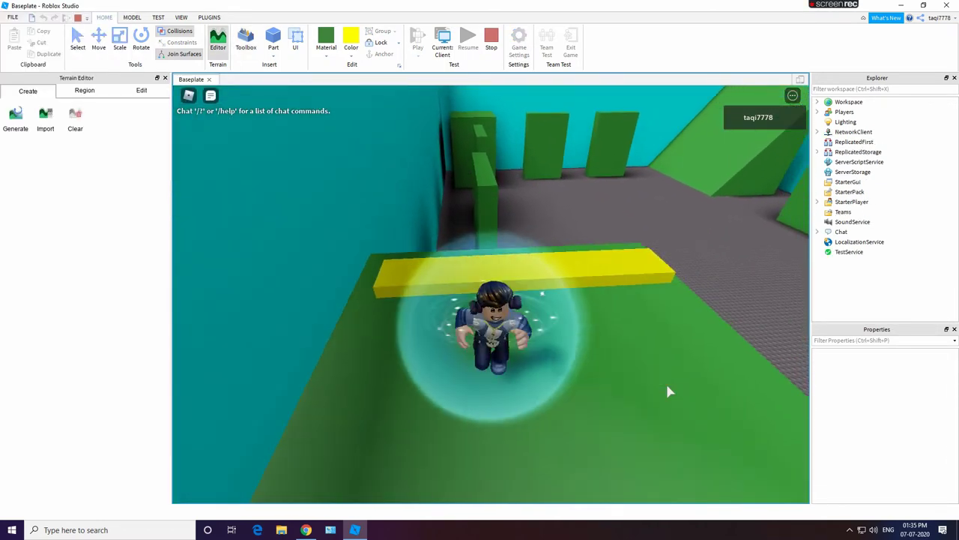
{"action": "key", "text": "w"}
{"action": "key", "text": "s"}
{"action": "key", "text": "w"}
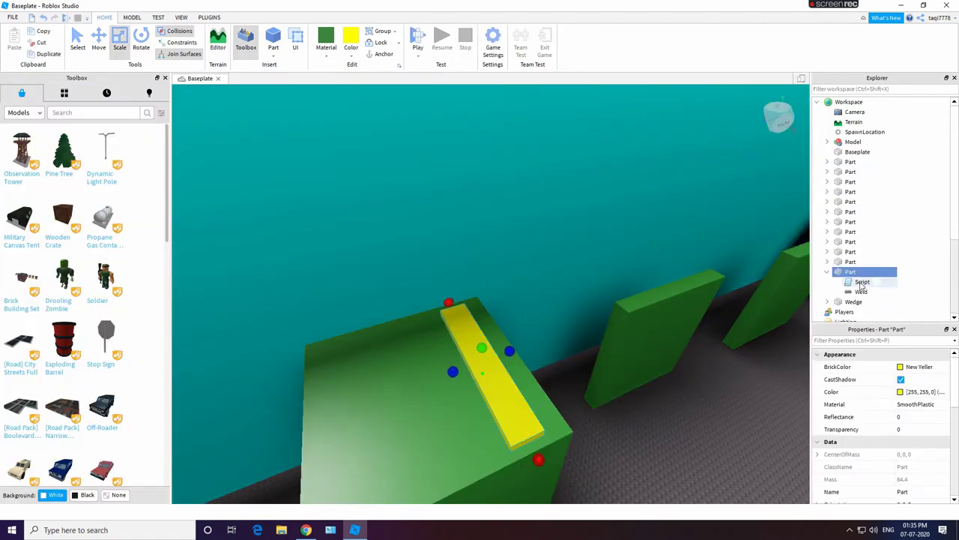
- Reopen the strip's script and insert the yellow Speed Run part found by searching the model library for "speed run"
{"action": "double_click", "coordinate": [864, 283]}
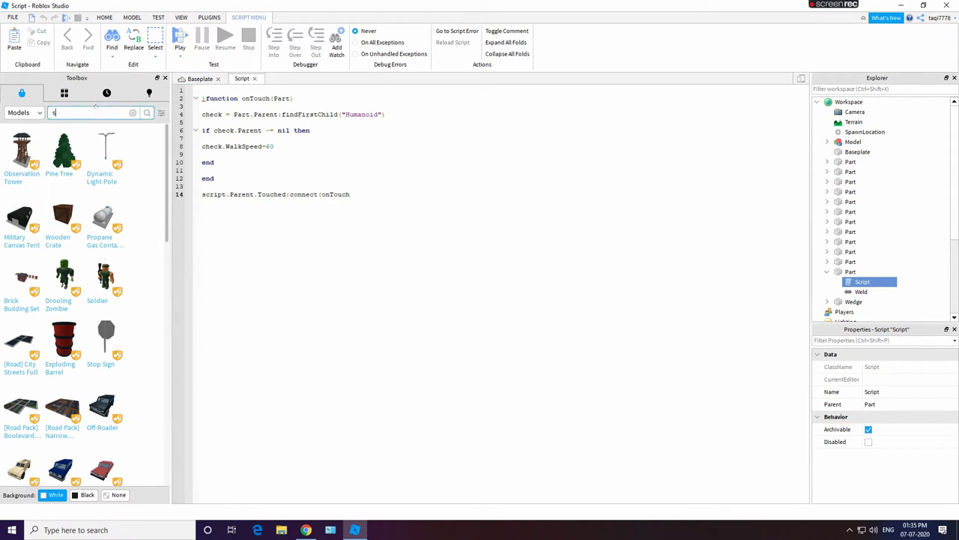
{"action": "left_click", "coordinate": [96, 107]}
{"action": "type", "text": "speed run"}
{"action": "key", "text": "Return"}
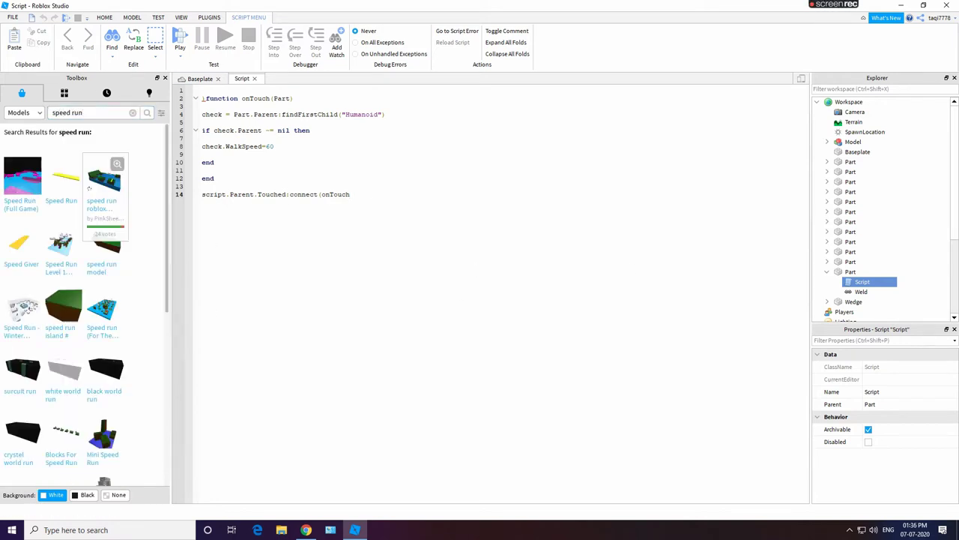
{"action": "scroll", "coordinate": [114, 277], "scroll_direction": "down", "scroll_amount": 3}
{"action": "scroll", "coordinate": [105, 288], "scroll_direction": "up", "scroll_amount": 2}
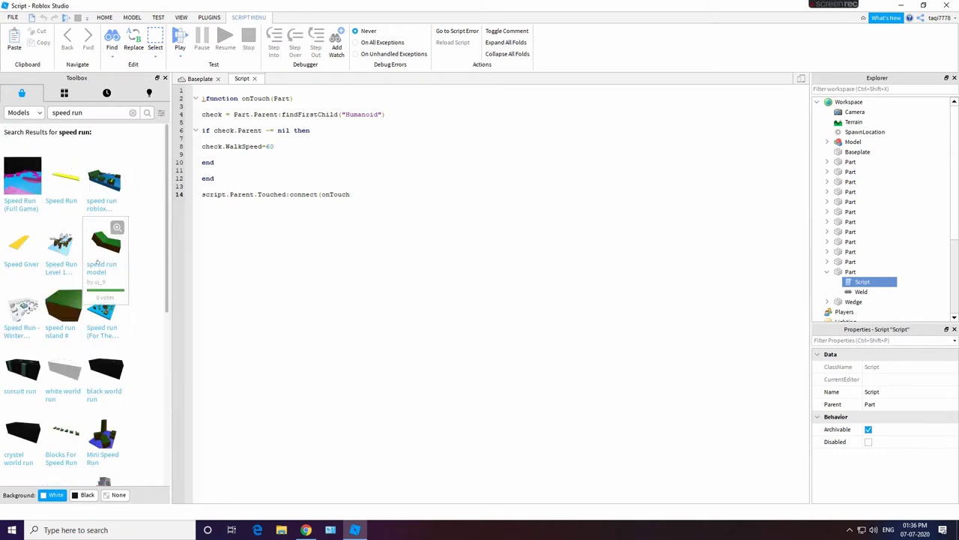
{"action": "left_click", "coordinate": [65, 184]}
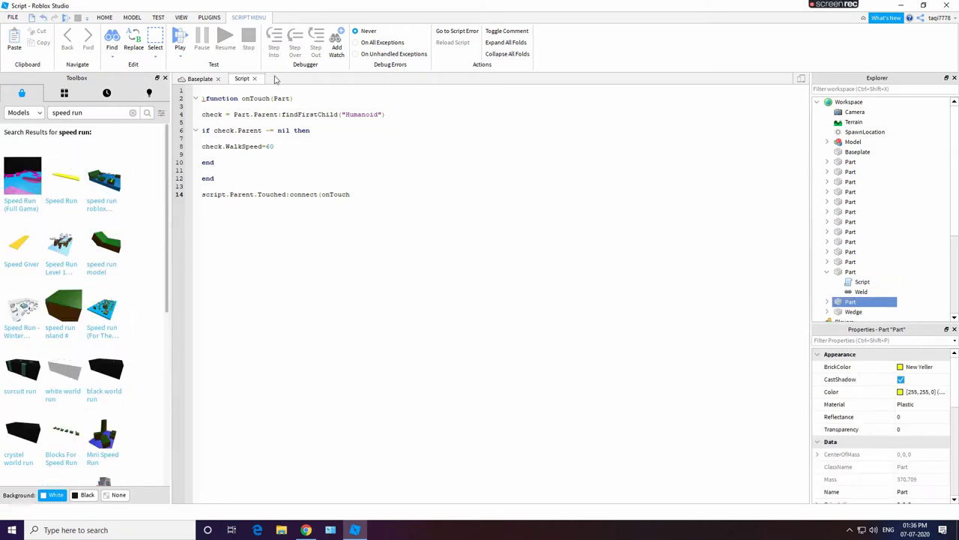
- Compare the inserted Speed Run part's script with the strip's script, and delete the inserted part
{"action": "left_click", "coordinate": [828, 302]}
{"action": "double_click", "coordinate": [862, 312]}
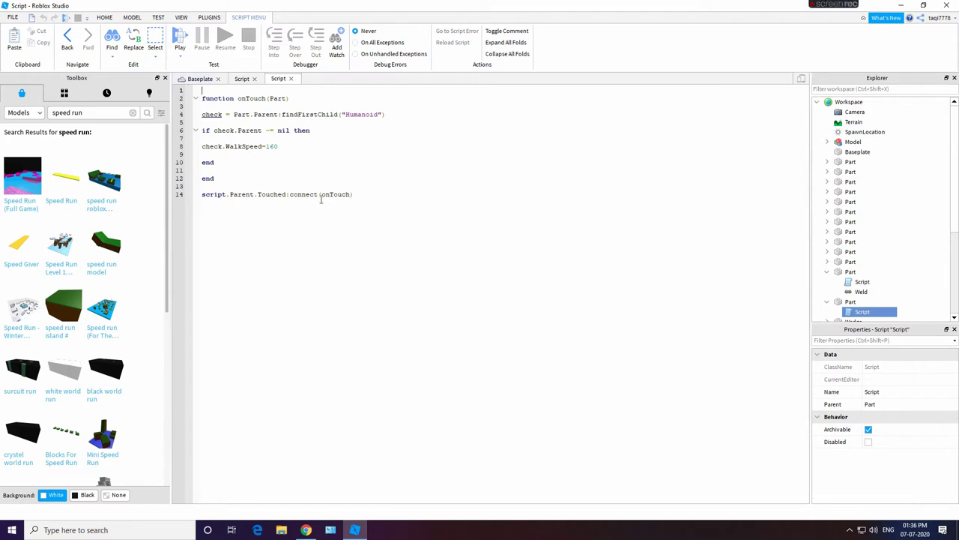
{"action": "left_click", "coordinate": [274, 79]}
{"action": "left_click", "coordinate": [293, 79]}
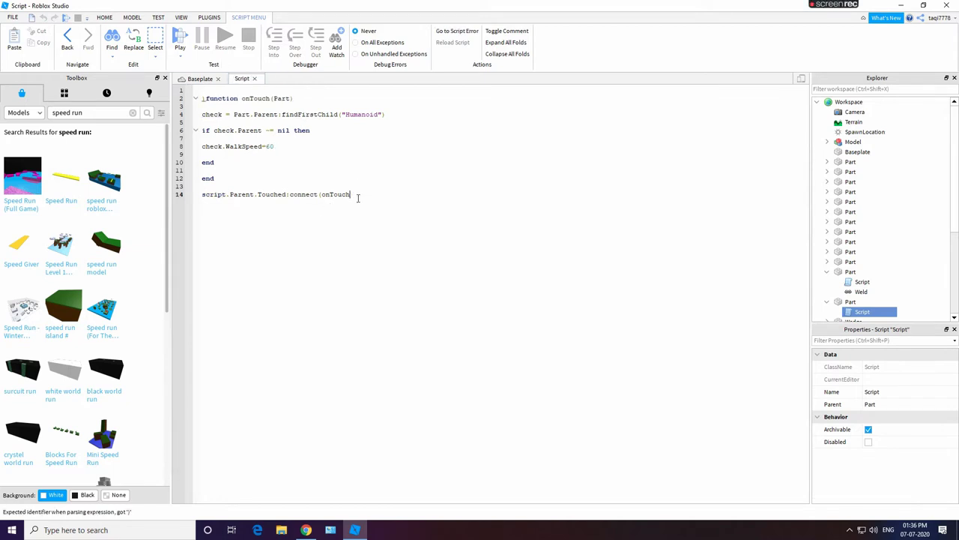
{"action": "left_click", "coordinate": [255, 79]}
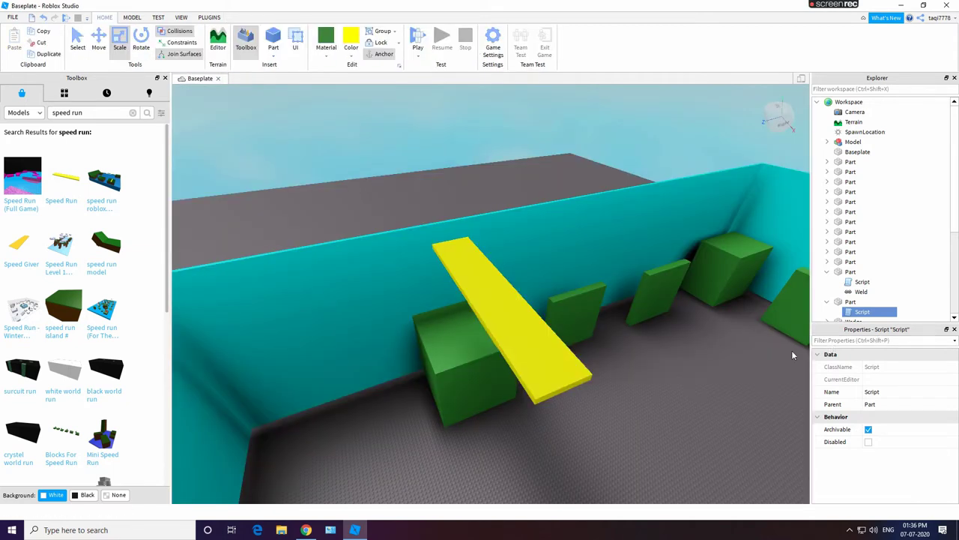
{"action": "left_click", "coordinate": [853, 302], "text": "ctrl"}
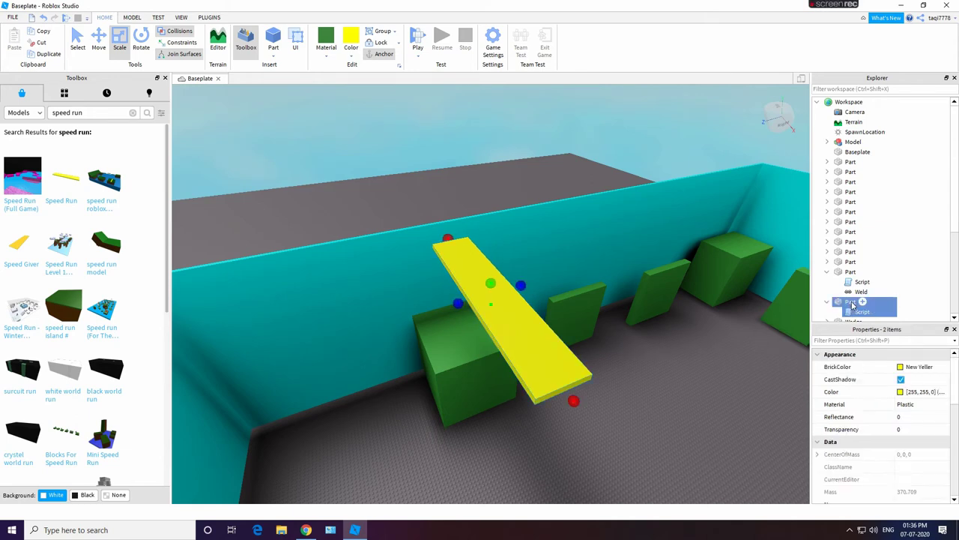
{"action": "key", "text": "Delete"}
- Run another playtest of the yellow strip, walking the avatar across it and back, and end the test
{"action": "left_click", "coordinate": [419, 38]}
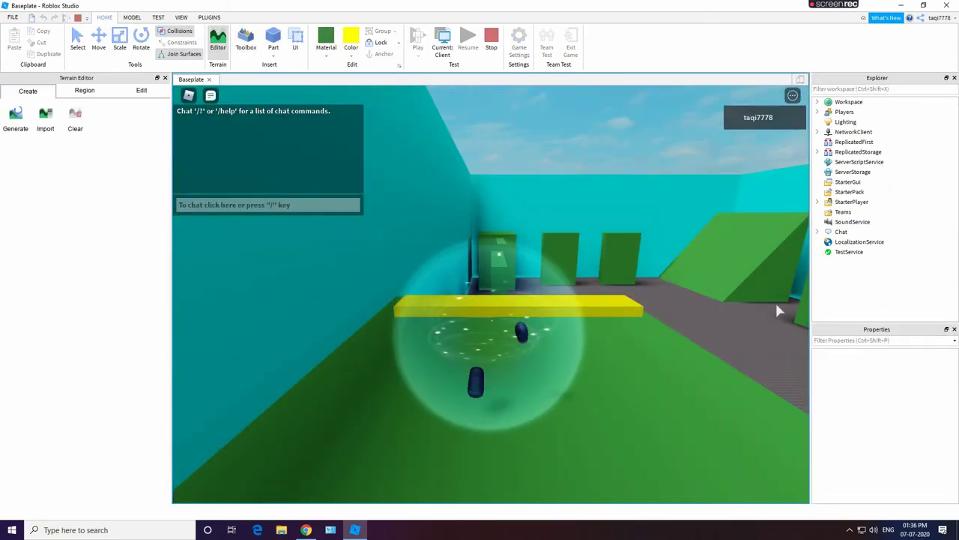
{"action": "right_click_drag", "start_coordinate": [775, 300], "coordinate": [775, 301]}
{"action": "key", "text": "w"}
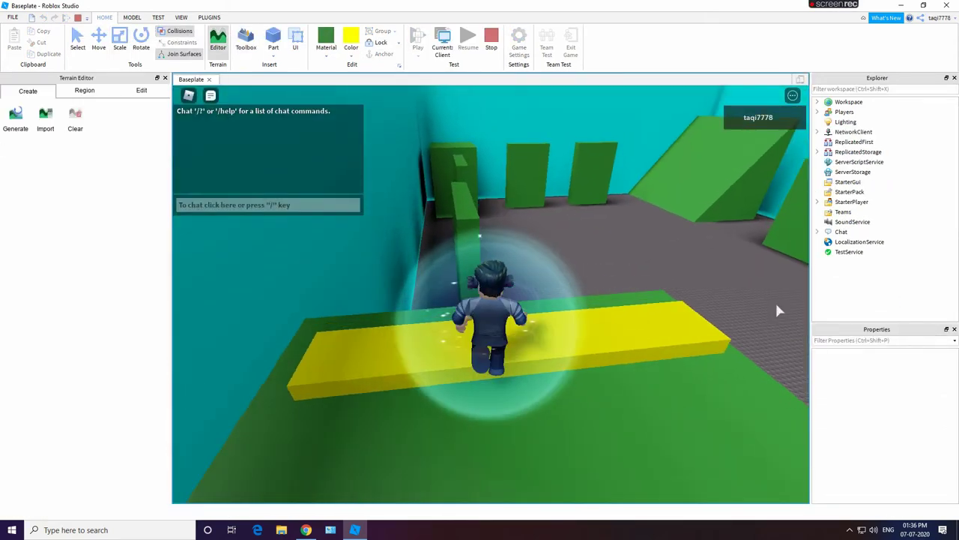
{"action": "key", "text": "s"}
{"action": "key", "text": "w"}
{"action": "key", "text": "s"}
{"action": "left_click", "coordinate": [491, 39]}
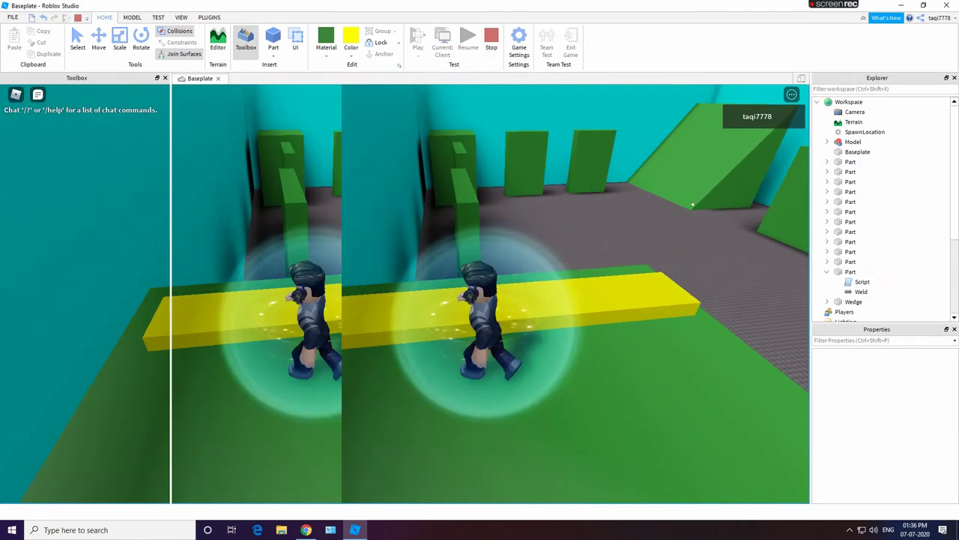
- Try to correct the parenthesis before the onTouch function in the strip's script, and close the script
{"action": "left_click", "coordinate": [856, 284]}
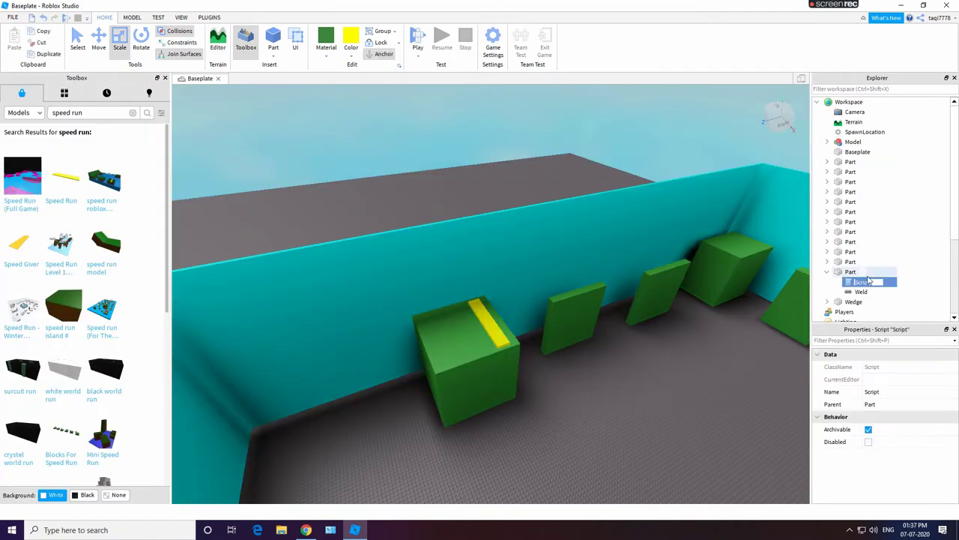
{"action": "double_click", "coordinate": [863, 284]}
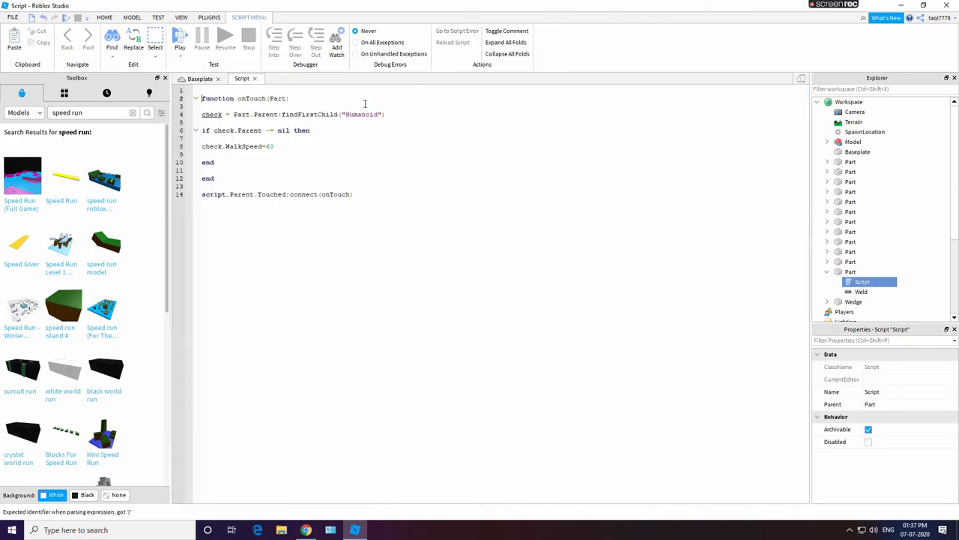
{"action": "type", "text": "9"}
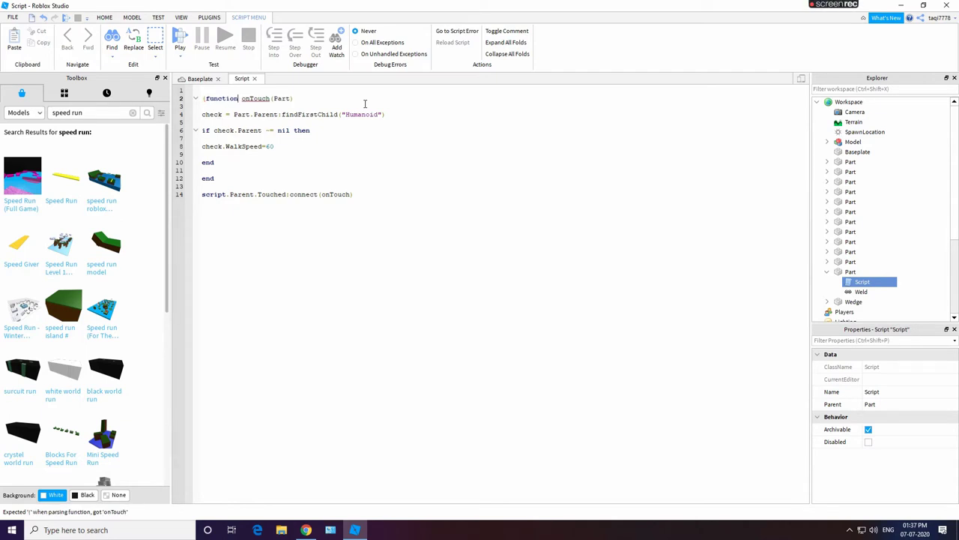
{"action": "left_click", "coordinate": [254, 78]}
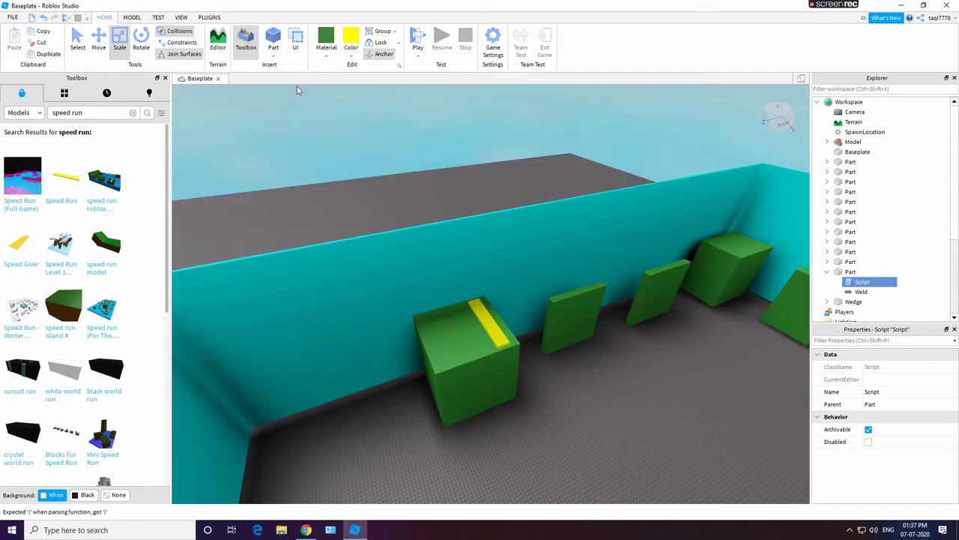
- Delete the yellow strip and place a new Speed Run part from the model library on the starting block
{"action": "right_click", "coordinate": [504, 338]}
{"action": "left_click", "coordinate": [550, 149]}
{"action": "left_click", "coordinate": [64, 181]}
{"action": "mouse_move", "coordinate": [524, 367]}
{"action": "left_mouse_down"}
{"action": "mouse_move", "coordinate": [521, 375]}
{"action": "mouse_move", "coordinate": [515, 351]}
{"action": "left_mouse_up"}
{"action": "scroll", "coordinate": [602, 370], "scroll_direction": "up", "scroll_amount": 3}
{"action": "left_click_drag", "start_coordinate": [478, 285], "coordinate": [467, 290]}
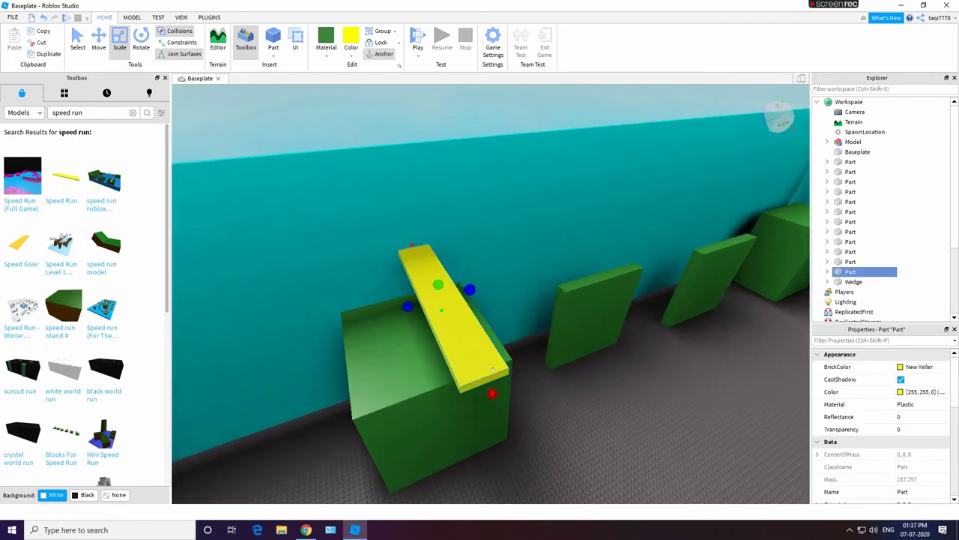
- Shorten and flatten the Speed Run part so it fits along the starting block's edge facing the jump platforms
{"action": "scroll", "coordinate": [459, 405], "scroll_direction": "up", "scroll_amount": 3}
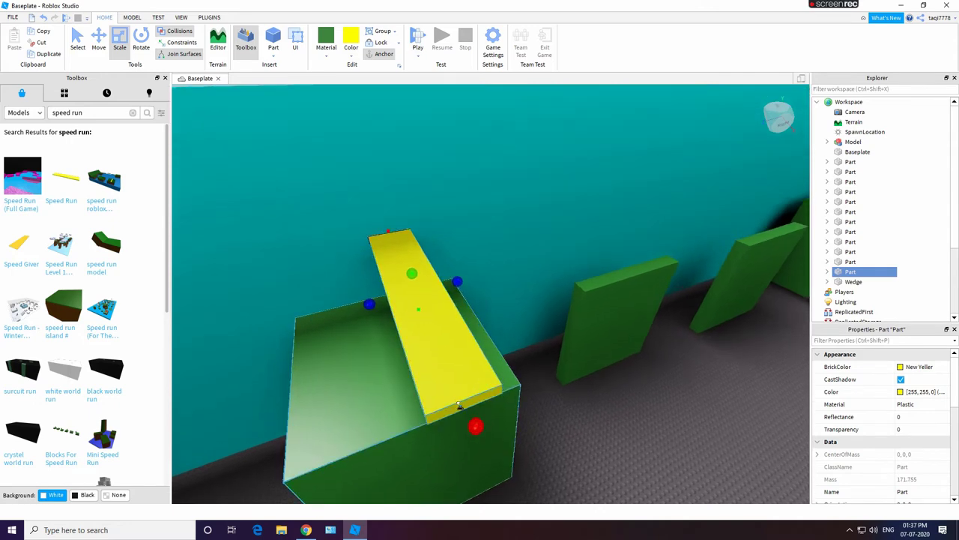
{"action": "left_click_drag", "start_coordinate": [475, 425], "coordinate": [454, 376]}
{"action": "left_click", "coordinate": [452, 377]}
{"action": "left_click_drag", "start_coordinate": [386, 229], "coordinate": [386, 234]}
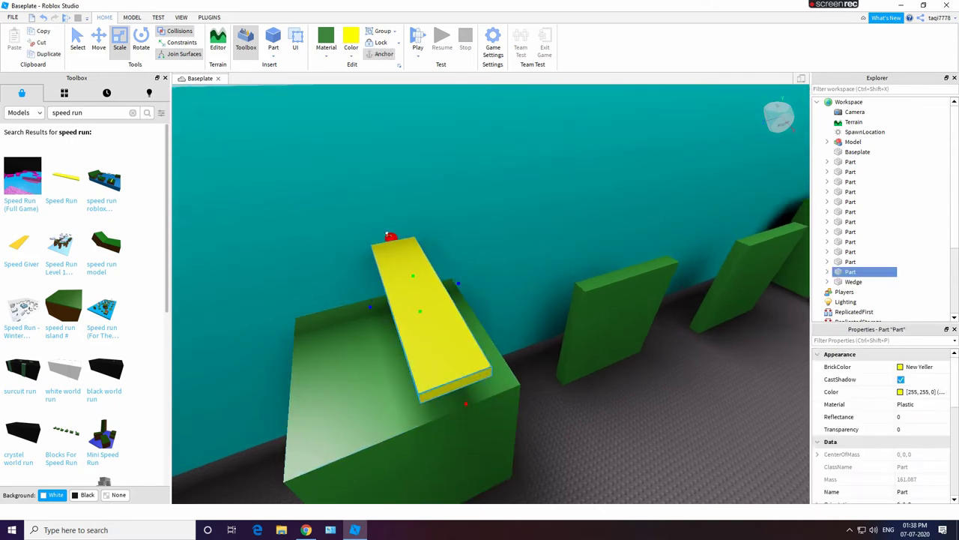
{"action": "left_click", "coordinate": [463, 348]}
{"action": "mouse_move", "coordinate": [457, 338]}
{"action": "left_mouse_down"}
{"action": "mouse_move", "coordinate": [676, 387]}
{"action": "mouse_move", "coordinate": [465, 335]}
{"action": "left_mouse_up"}
{"action": "scroll", "coordinate": [467, 337], "scroll_direction": "up", "scroll_amount": 2}
{"action": "left_click_drag", "start_coordinate": [428, 303], "coordinate": [448, 336]}
{"action": "left_click_drag", "start_coordinate": [507, 456], "coordinate": [474, 413]}
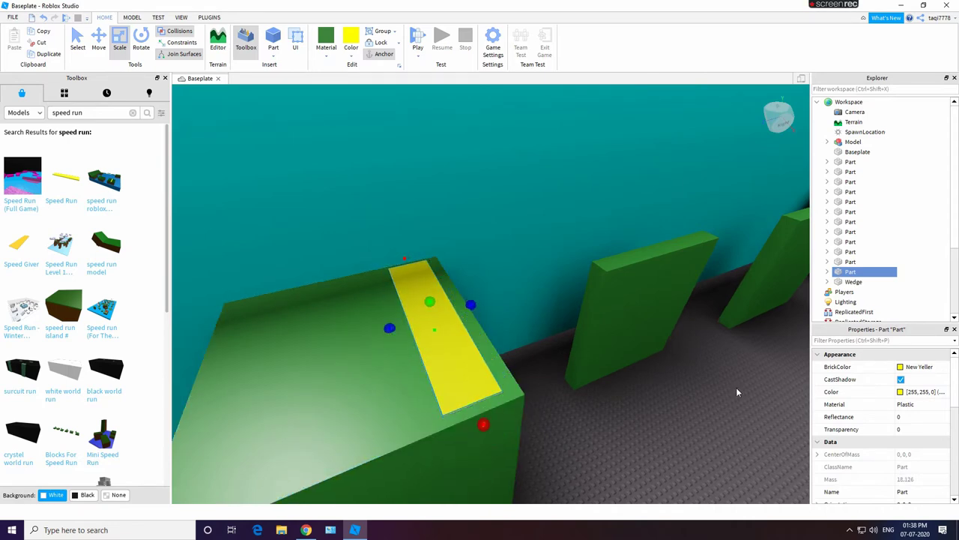
- Open the Speed Run part's script and set its WalkSpeed to 60
{"action": "left_click", "coordinate": [828, 272]}
{"action": "double_click", "coordinate": [862, 281]}
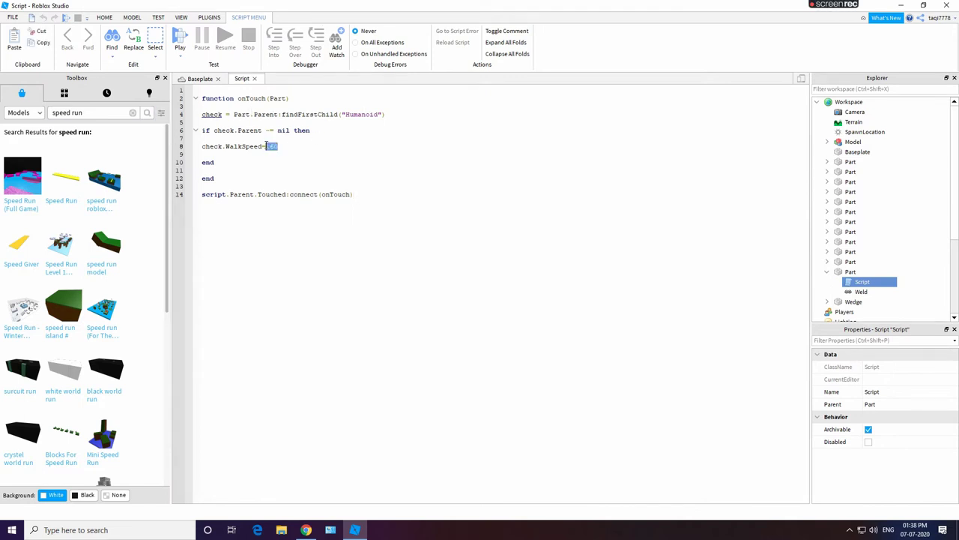
{"action": "left_click", "coordinate": [266, 146]}
{"action": "key", "text": "BackSpace"}
{"action": "key", "text": "BackSpace"}
{"action": "key", "text": "BackSpace"}
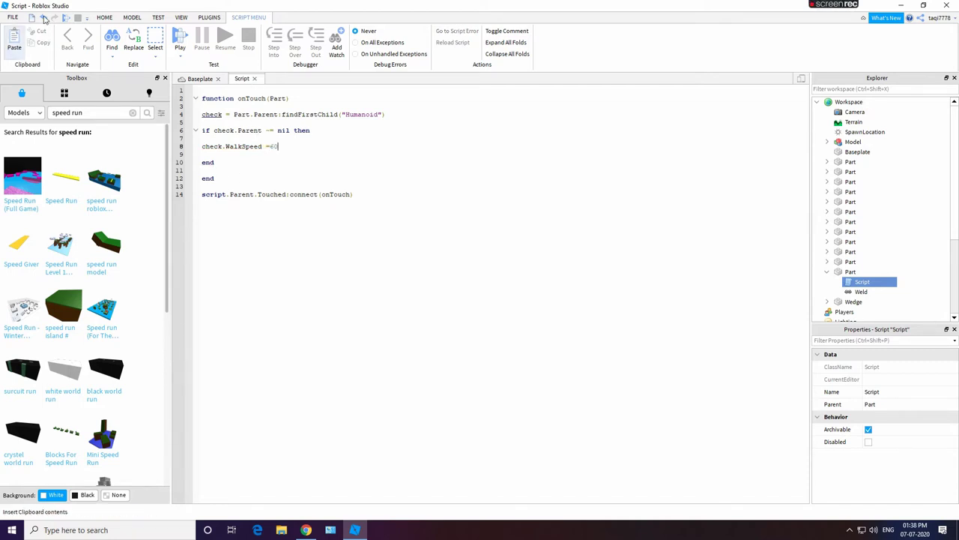
- Close the script and run a brief playtest of the course
{"action": "left_click", "coordinate": [254, 79]}
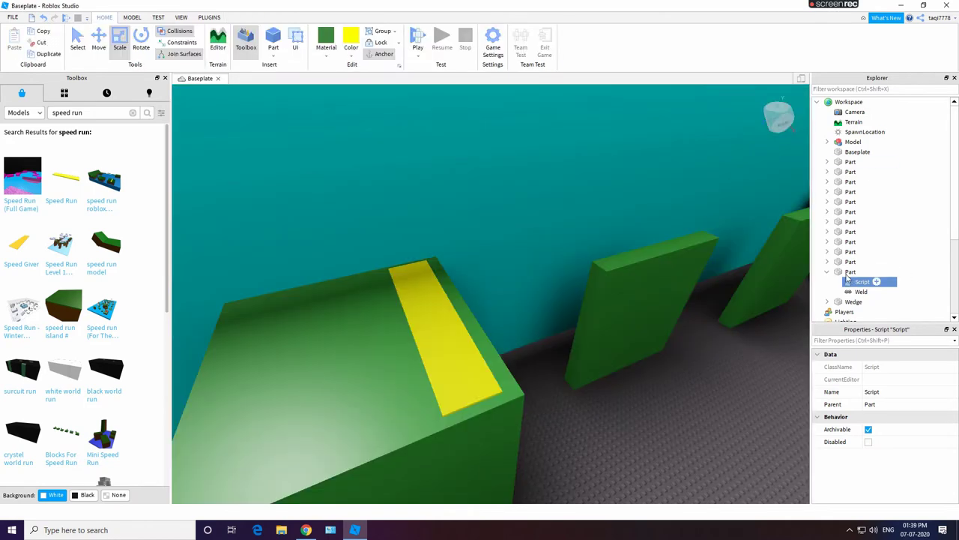
{"action": "left_click", "coordinate": [417, 42]}
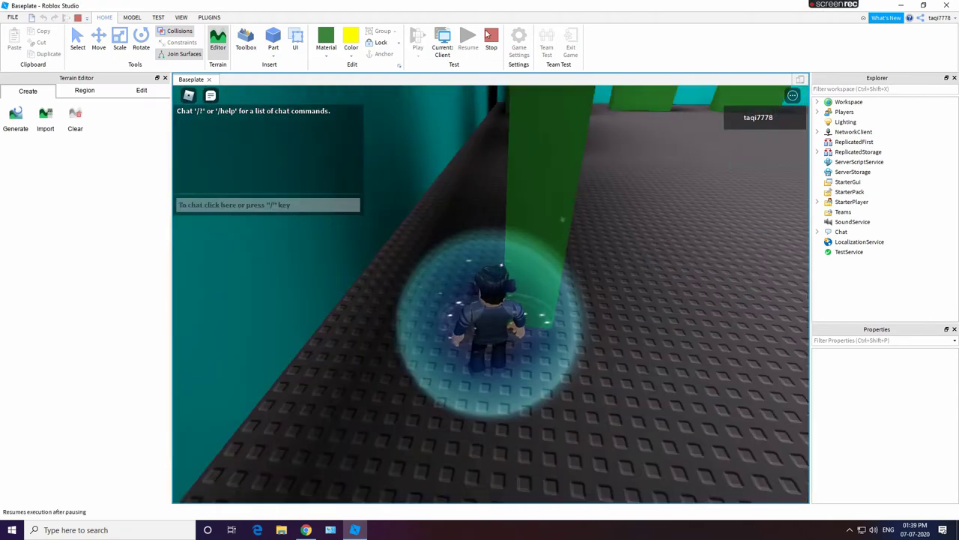
{"action": "left_click", "coordinate": [491, 41]}
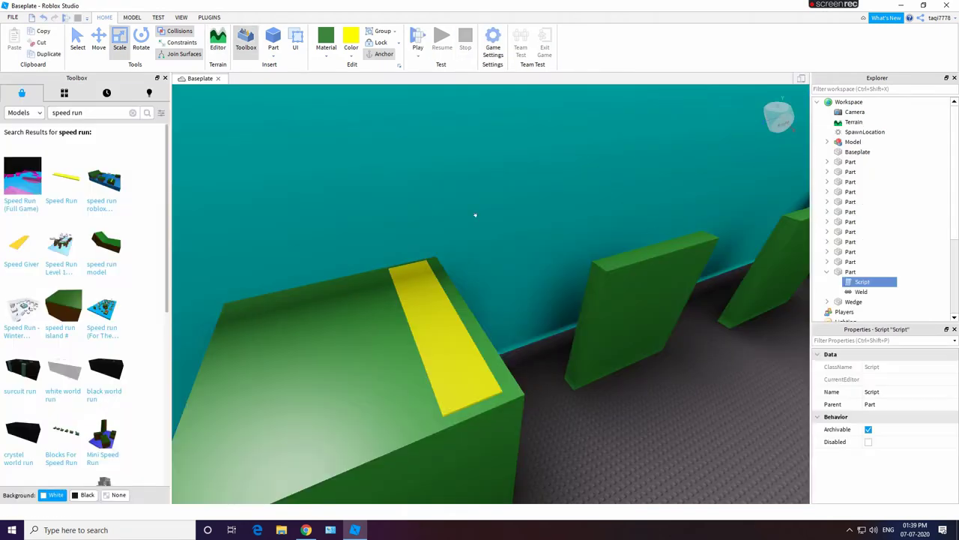
- Shift the starting block slightly toward the jump platforms, leaving the yellow strip in place
{"action": "left_click", "coordinate": [480, 331]}
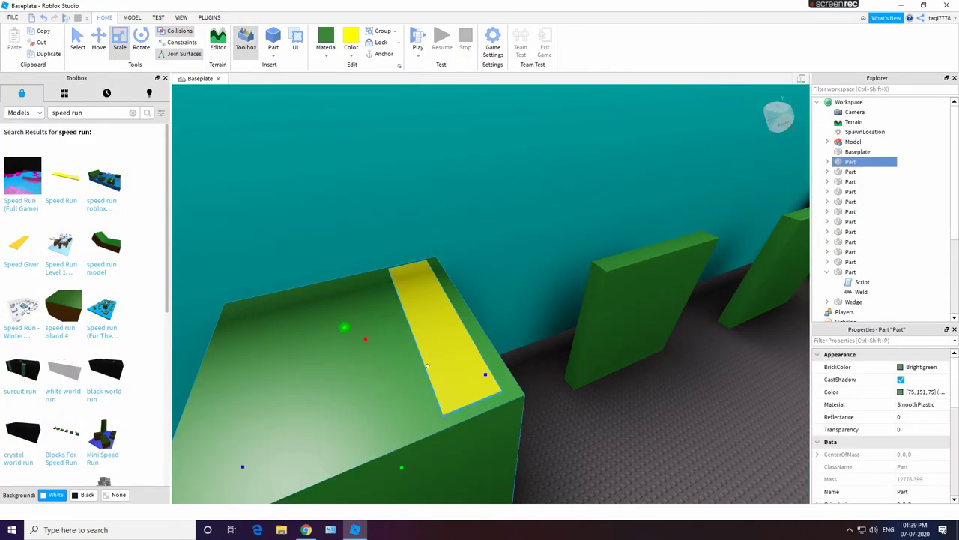
{"action": "left_click_drag", "start_coordinate": [408, 405], "coordinate": [418, 400]}
{"action": "left_click", "coordinate": [684, 398]}
{"action": "left_click", "coordinate": [631, 296]}
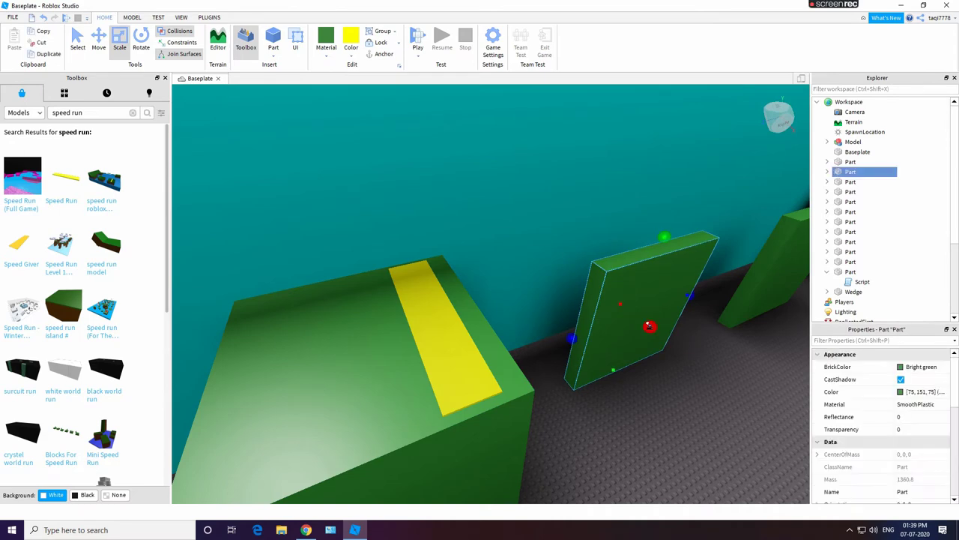
{"action": "left_click", "coordinate": [543, 330]}
- Insert a deep orange part and move it onto the open floor between the obstacles
{"action": "scroll", "coordinate": [447, 250], "scroll_direction": "down", "scroll_amount": 2}
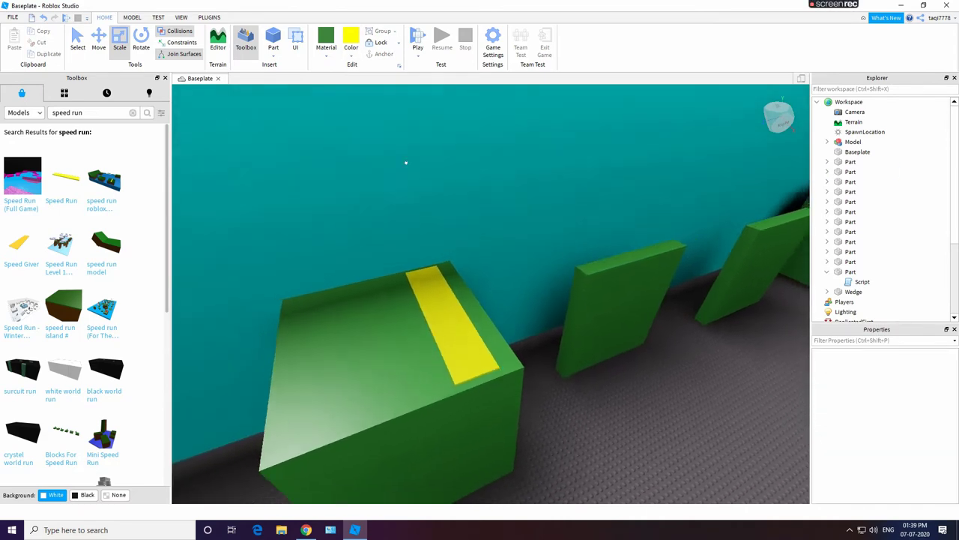
{"action": "scroll", "coordinate": [436, 193], "scroll_direction": "down", "scroll_amount": 1}
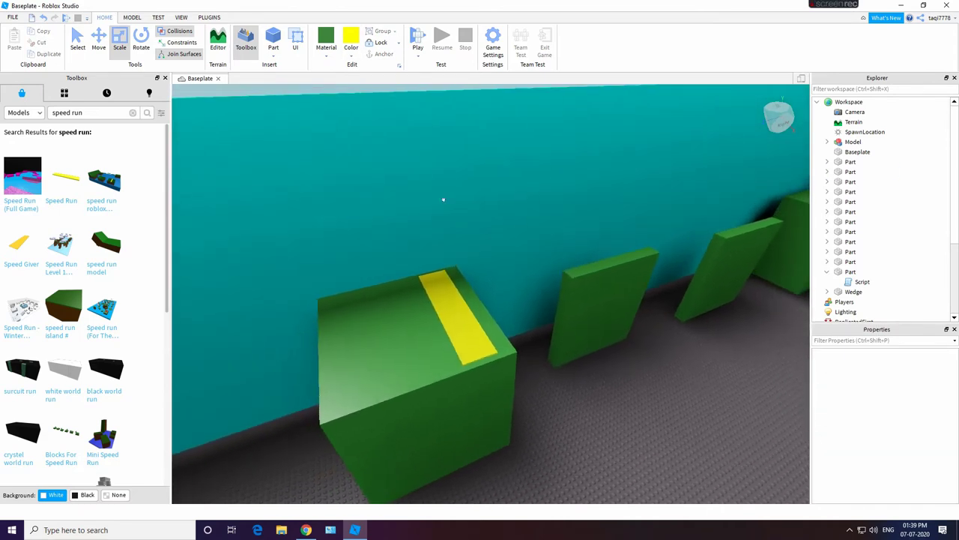
{"action": "right_click_drag", "start_coordinate": [456, 306], "coordinate": [458, 309]}
{"action": "right_click_drag", "start_coordinate": [505, 289], "coordinate": [500, 292]}
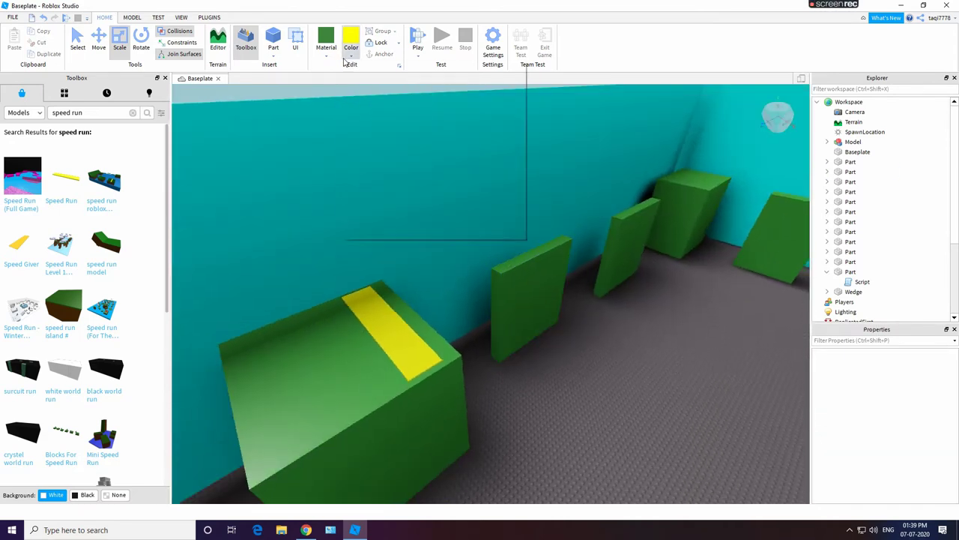
{"action": "left_click", "coordinate": [353, 144]}
{"action": "left_click", "coordinate": [276, 33]}
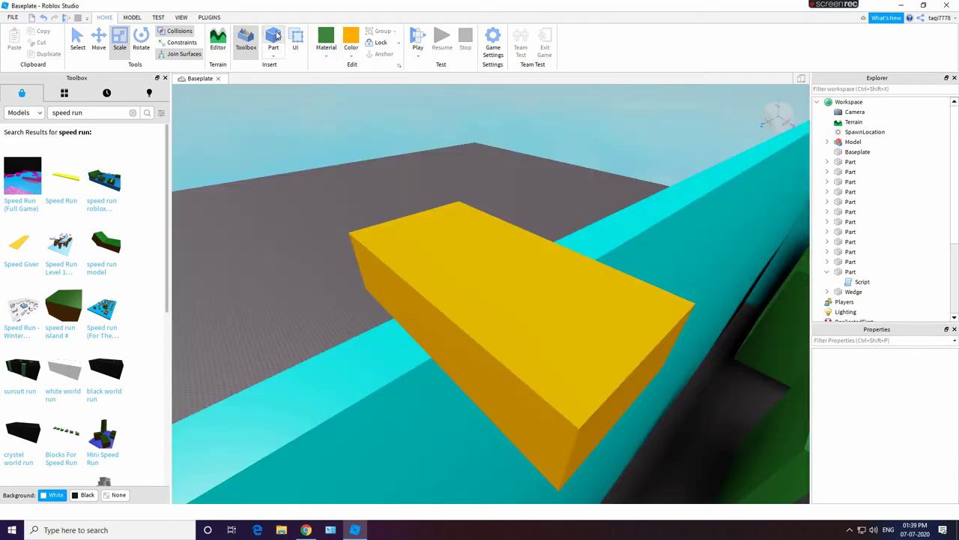
{"action": "right_click_drag", "start_coordinate": [493, 347], "coordinate": [494, 349]}
{"action": "left_click_drag", "start_coordinate": [493, 348], "coordinate": [587, 246]}
{"action": "scroll", "coordinate": [625, 318], "scroll_direction": "up", "scroll_amount": 3}
{"action": "right_click_drag", "start_coordinate": [625, 318], "coordinate": [627, 319]}
{"action": "scroll", "coordinate": [625, 318], "scroll_direction": "up", "scroll_amount": 1}
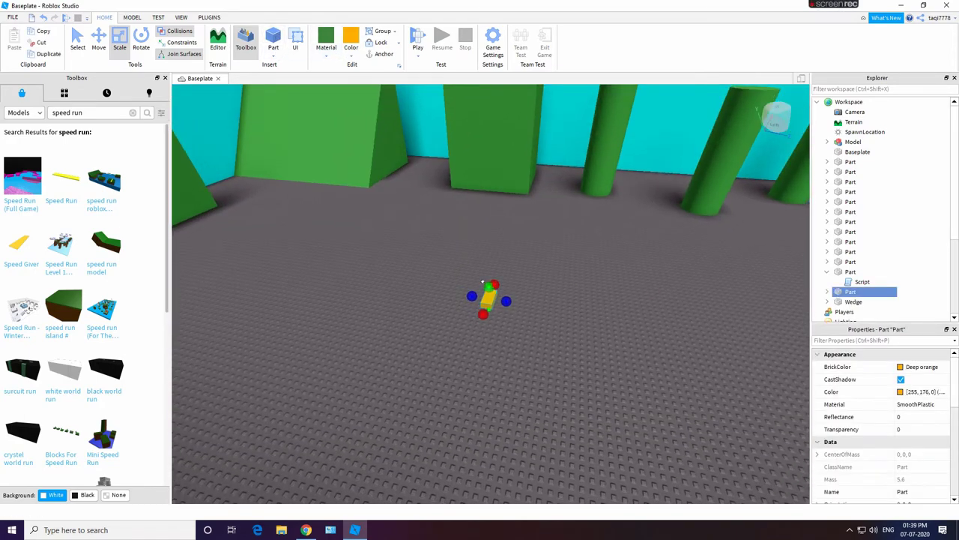
- Enlarge the orange part into a wide, low slab covering the floor between the obstacles
{"action": "left_click_drag", "start_coordinate": [486, 292], "coordinate": [780, 306]}
{"action": "right_click_drag", "start_coordinate": [496, 417], "coordinate": [499, 419]}
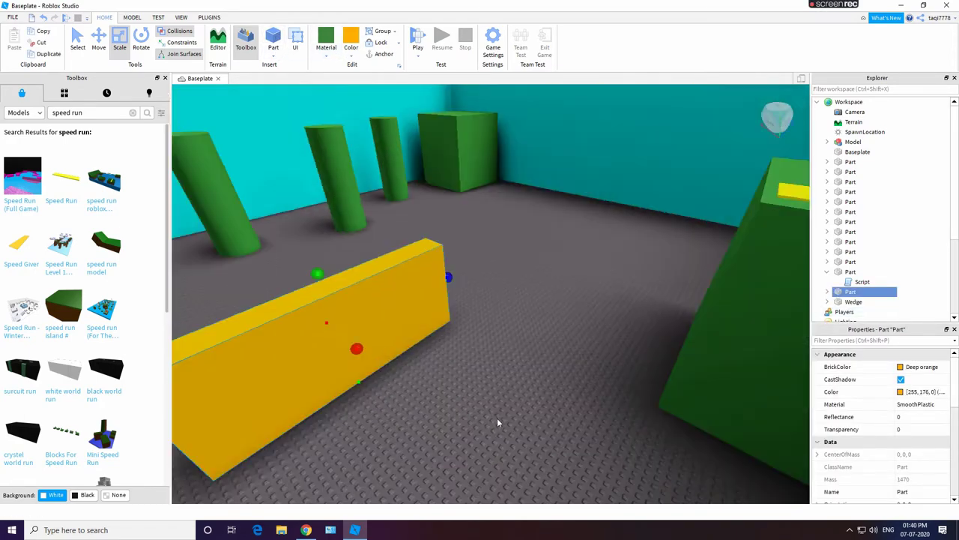
{"action": "scroll", "coordinate": [498, 418], "scroll_direction": "down", "scroll_amount": 4}
{"action": "left_click_drag", "start_coordinate": [471, 320], "coordinate": [600, 219]}
{"action": "left_click_drag", "start_coordinate": [523, 291], "coordinate": [622, 335]}
{"action": "scroll", "coordinate": [550, 419], "scroll_direction": "down", "scroll_amount": 2}
{"action": "left_click_drag", "start_coordinate": [505, 283], "coordinate": [334, 226]}
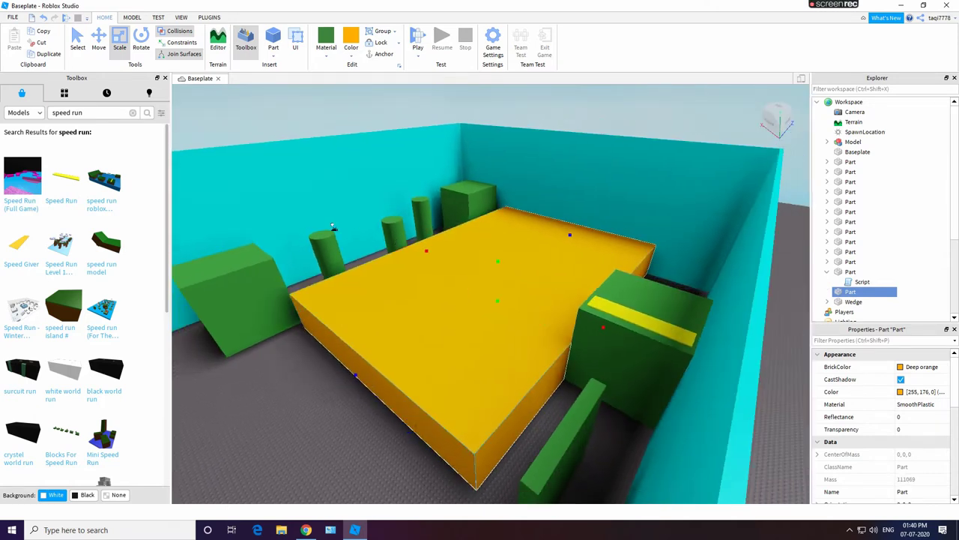
{"action": "left_click_drag", "start_coordinate": [354, 373], "coordinate": [186, 477]}
- Try negating the orange slab and turning it back into a solid, twice in a row
{"action": "right_click_drag", "start_coordinate": [581, 330], "coordinate": [582, 331]}
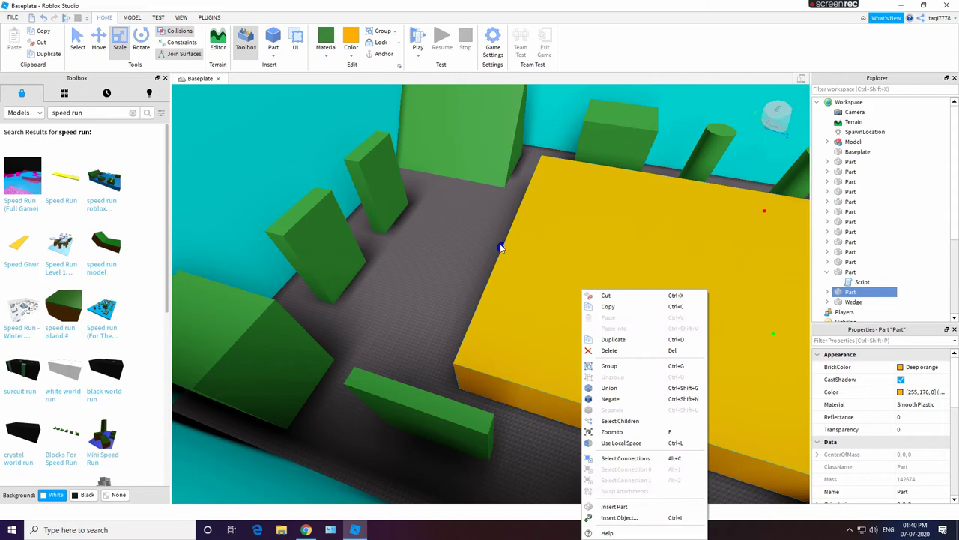
{"action": "left_click", "coordinate": [592, 398]}
{"action": "right_click_drag", "start_coordinate": [630, 280], "coordinate": [599, 316]}
{"action": "right_click", "coordinate": [438, 296]}
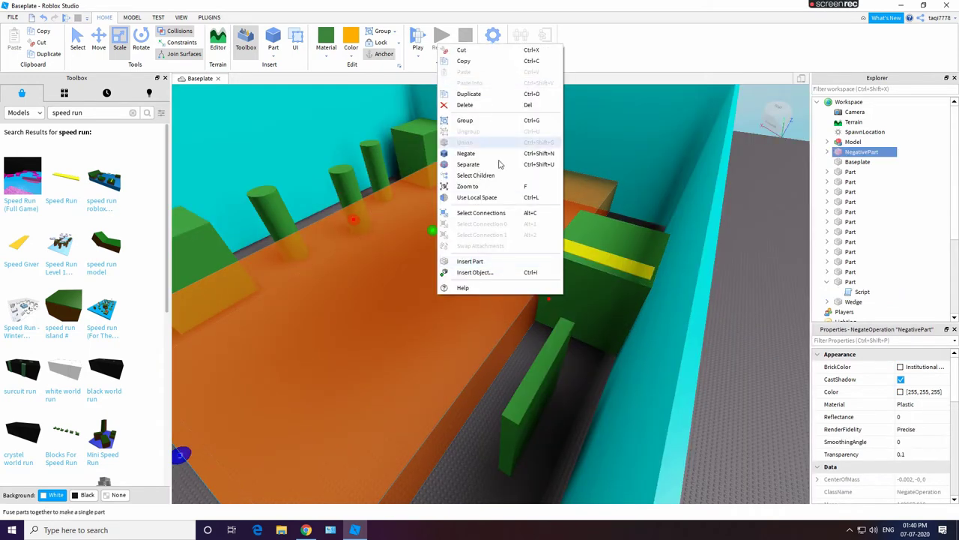
{"action": "left_click", "coordinate": [500, 165]}
{"action": "right_click", "coordinate": [461, 245]}
{"action": "left_click", "coordinate": [517, 347]}
{"action": "right_click", "coordinate": [486, 285]}
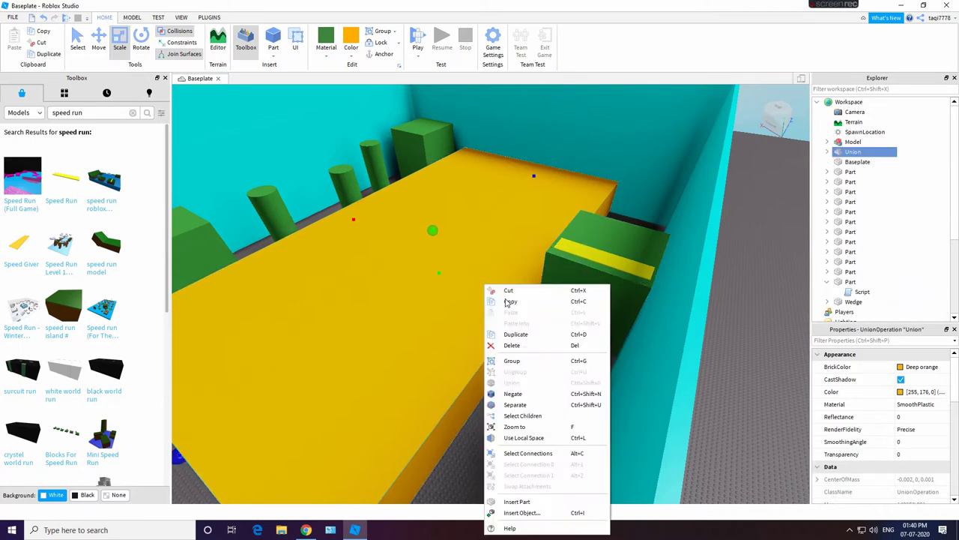
{"action": "left_click", "coordinate": [536, 396]}
{"action": "right_click", "coordinate": [457, 359]}
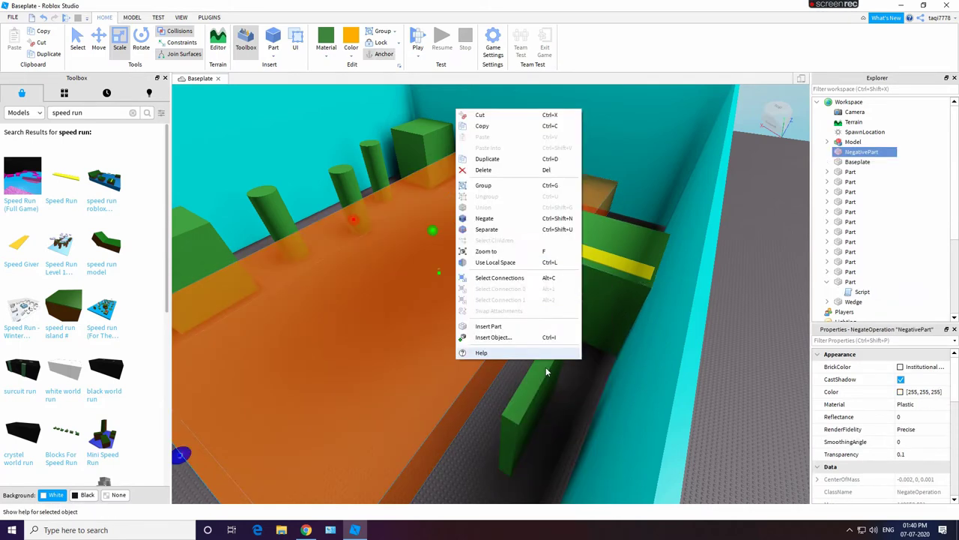
{"action": "left_click", "coordinate": [508, 219]}
- Select the orange union's children and its connections
{"action": "right_click", "coordinate": [460, 290]}
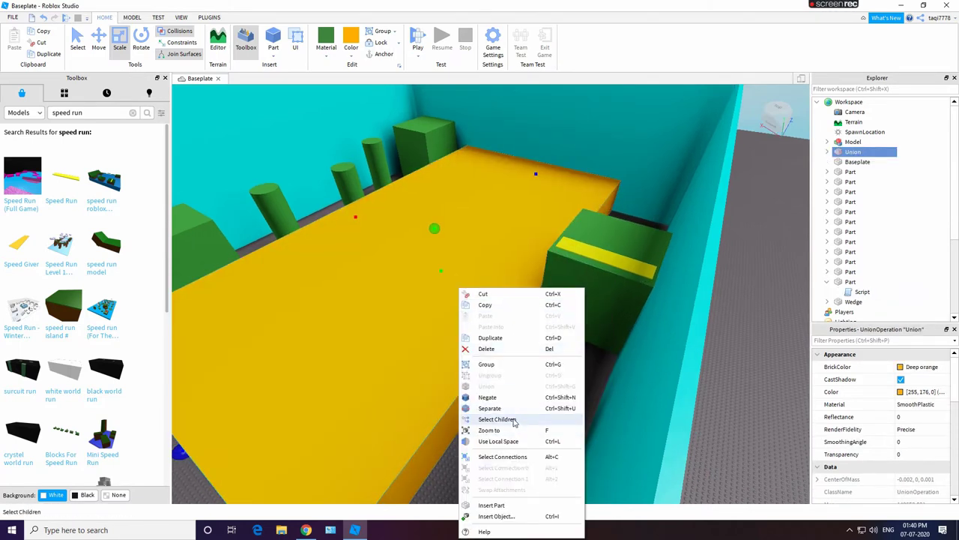
{"action": "left_click", "coordinate": [514, 419]}
{"action": "left_click", "coordinate": [613, 330]}
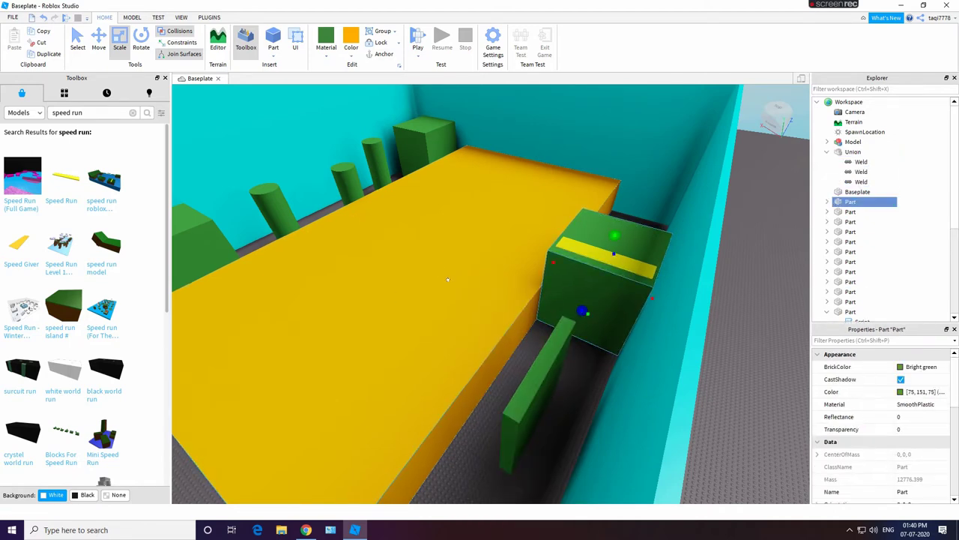
{"action": "right_click", "coordinate": [447, 304]}
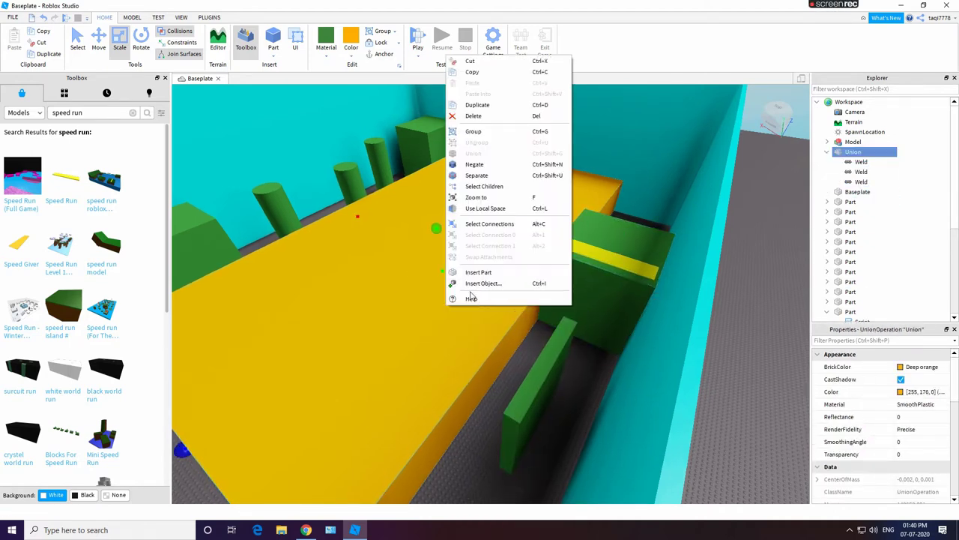
{"action": "left_click", "coordinate": [510, 223]}
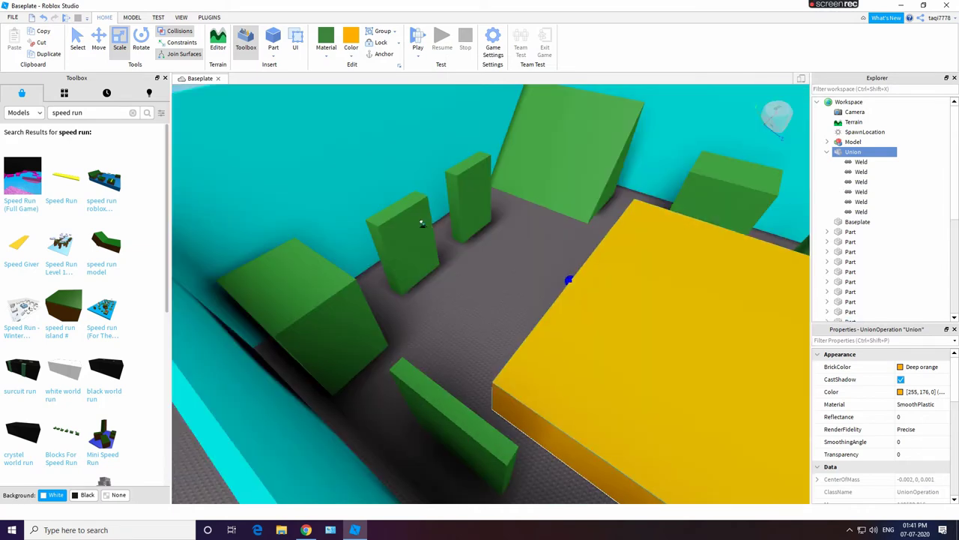
- Undo a trial shortening of the orange union and separate it back into a plain part
{"action": "right_click_drag", "start_coordinate": [522, 256], "coordinate": [576, 281]}
{"action": "left_click_drag", "start_coordinate": [339, 309], "coordinate": [544, 298]}
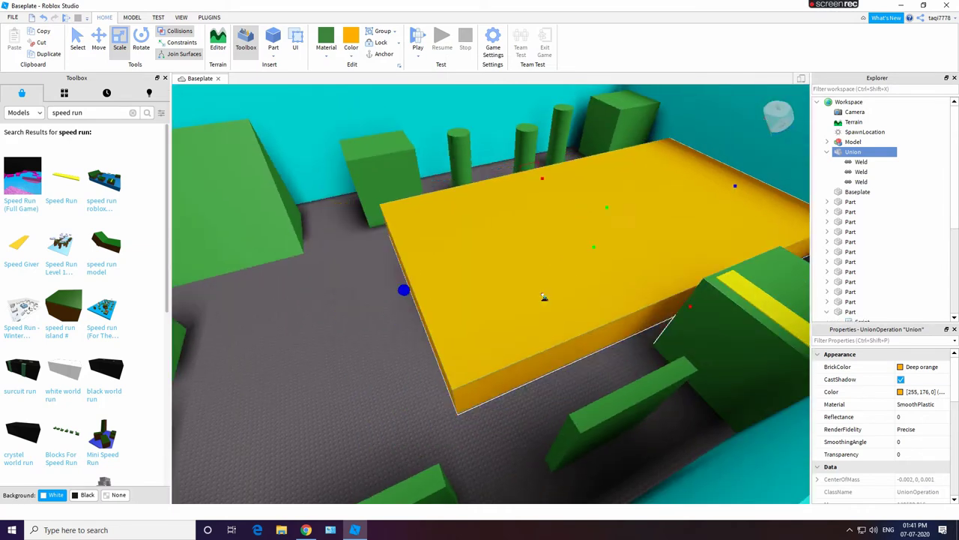
{"action": "key", "text": "ctrl+z"}
{"action": "right_click", "coordinate": [496, 356]}
{"action": "left_click", "coordinate": [568, 225]}
- Extend the orange slab farther across the floor and delete it
{"action": "left_click_drag", "start_coordinate": [337, 310], "coordinate": [198, 355]}
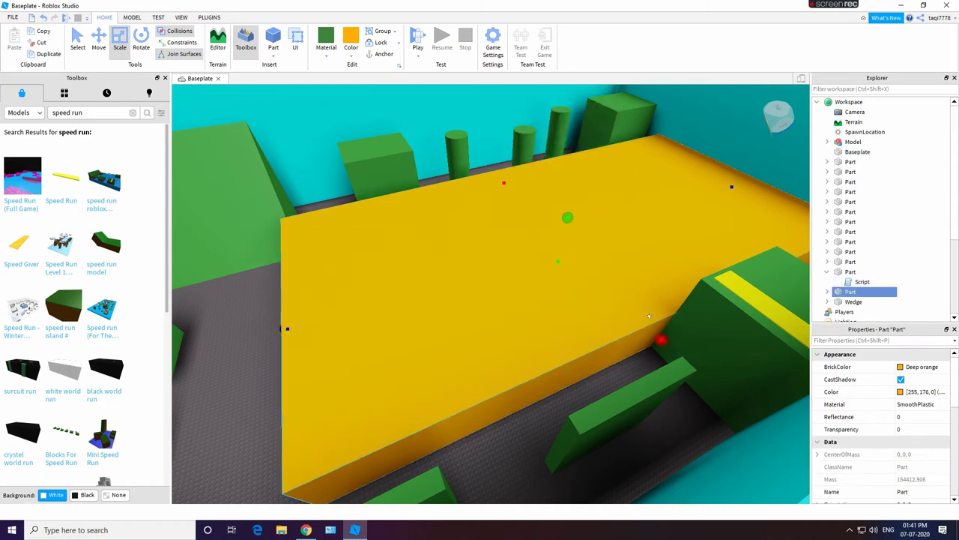
{"action": "right_click_drag", "start_coordinate": [704, 292], "coordinate": [726, 395]}
{"action": "right_click_drag", "start_coordinate": [262, 322], "coordinate": [377, 328]}
{"action": "left_click", "coordinate": [405, 139]}
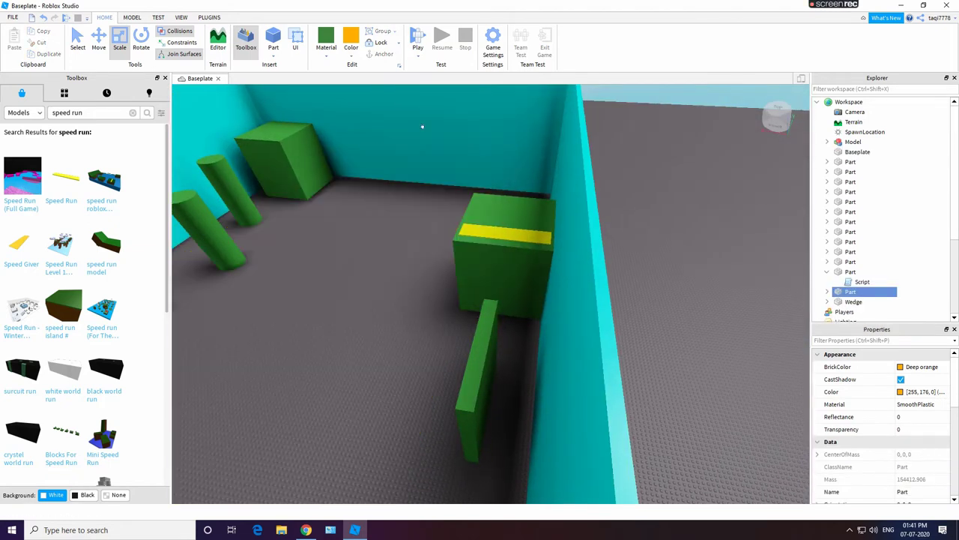
- Search the model library for lava and place the Killing Lava Brick on the open floor
{"action": "left_click", "coordinate": [133, 112]}
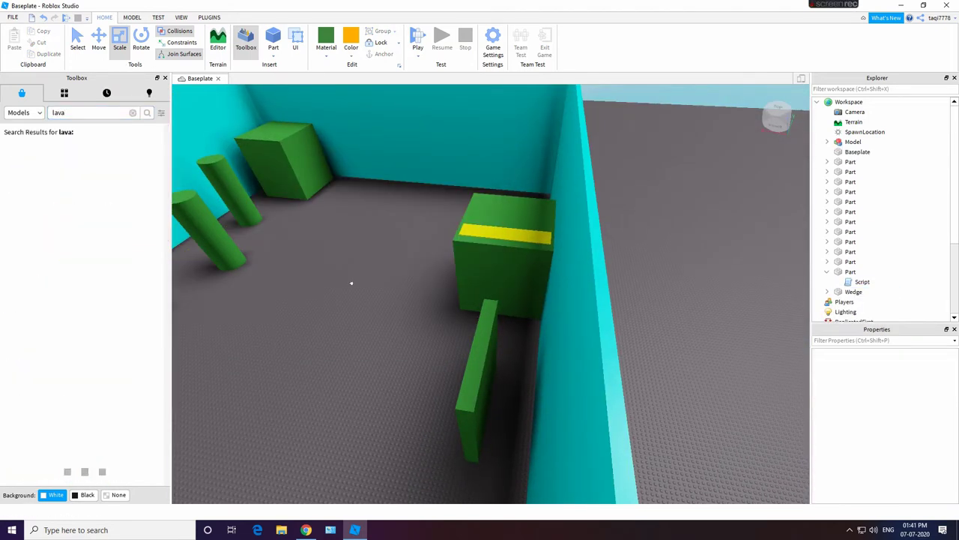
{"action": "right_click_drag", "start_coordinate": [351, 282], "coordinate": [356, 377]}
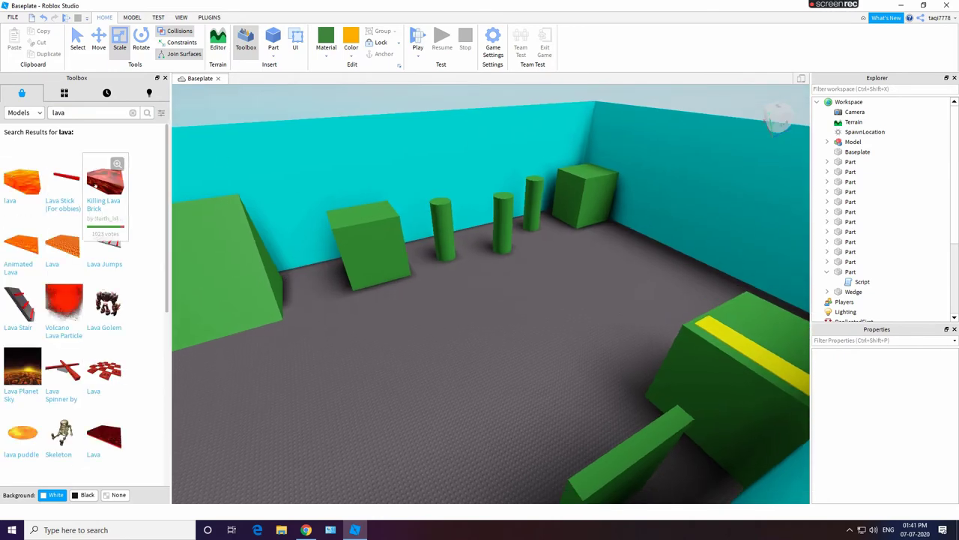
{"action": "left_click", "coordinate": [106, 196]}
{"action": "left_click_drag", "start_coordinate": [460, 352], "coordinate": [466, 362]}
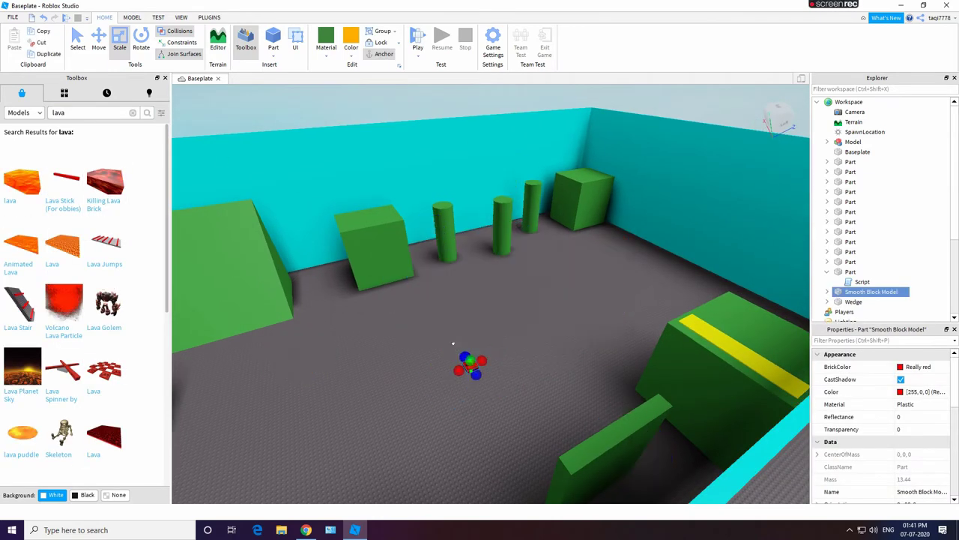
- Enlarge the lava brick into a broad slab covering the middle of the floor between the obstacles
{"action": "left_click_drag", "start_coordinate": [448, 309], "coordinate": [553, 278]}
{"action": "mouse_move", "coordinate": [484, 293]}
{"action": "left_mouse_down"}
{"action": "mouse_move", "coordinate": [484, 254]}
{"action": "mouse_move", "coordinate": [482, 295]}
{"action": "left_mouse_up"}
{"action": "left_click_drag", "start_coordinate": [531, 338], "coordinate": [745, 529]}
{"action": "left_click_drag", "start_coordinate": [439, 328], "coordinate": [274, 387]}
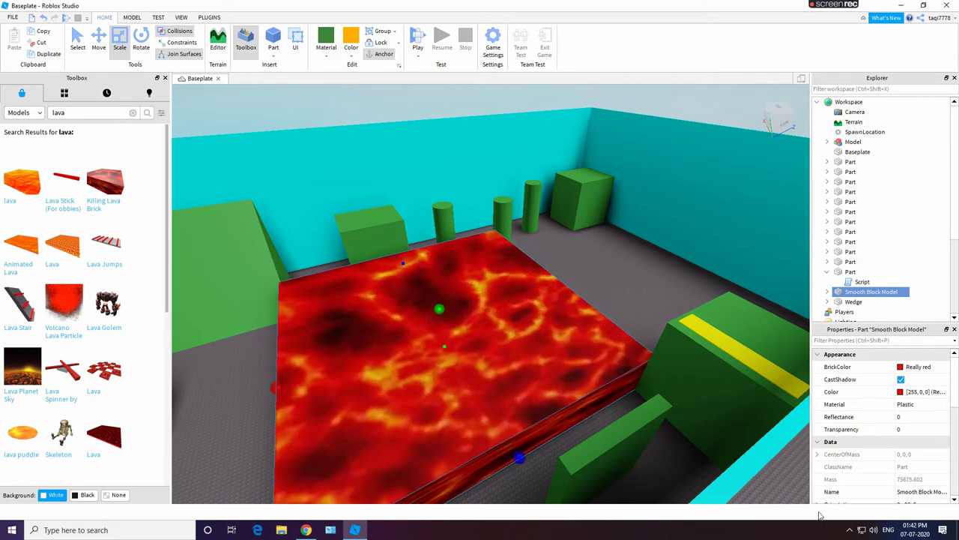
- Try a transparency of 1 on the lava slab and set it back to 0
{"action": "type", "text": "1"}
{"action": "left_click", "coordinate": [539, 380]}
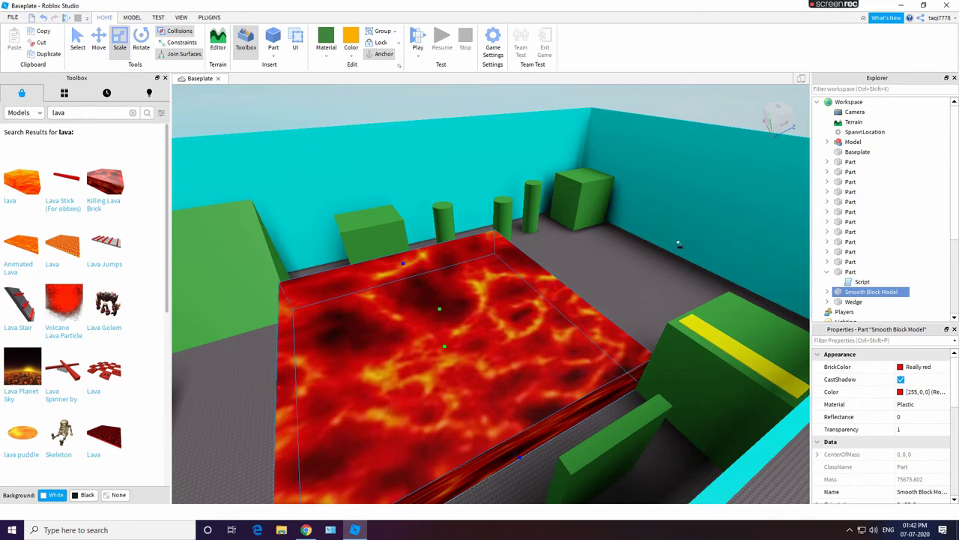
{"action": "left_click", "coordinate": [880, 432]}
{"action": "type", "text": "0"}
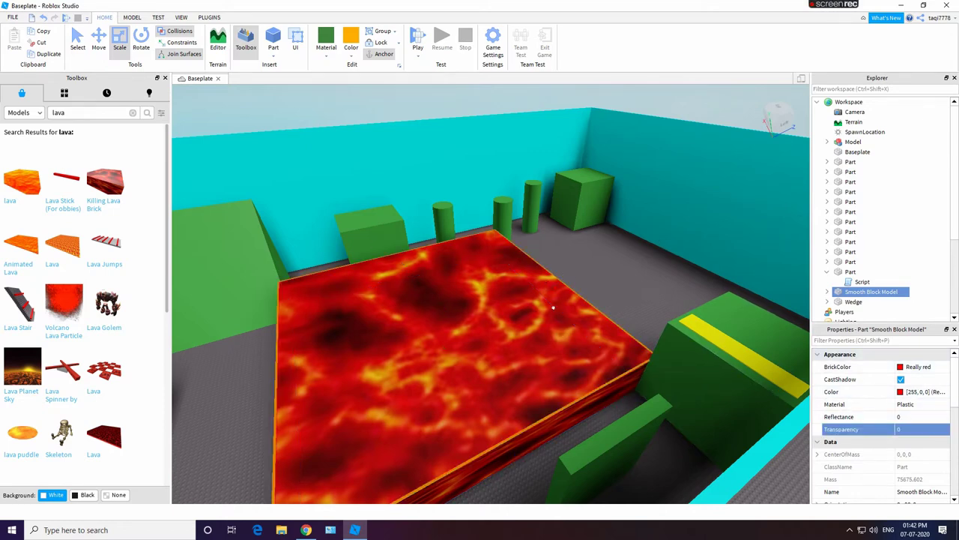
- Narrow the lava slab slightly on the jump platform side so its corner clears the starting block
{"action": "left_click", "coordinate": [553, 306]}
{"action": "right_click_drag", "start_coordinate": [552, 306], "coordinate": [544, 327]}
{"action": "left_click", "coordinate": [480, 348]}
{"action": "left_click", "coordinate": [488, 192]}
{"action": "left_click", "coordinate": [376, 298]}
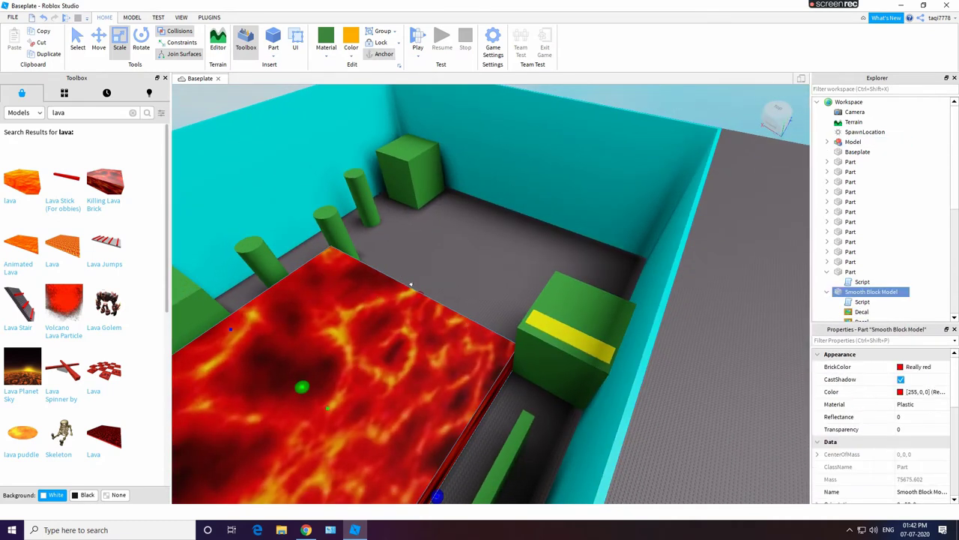
{"action": "left_click_drag", "start_coordinate": [431, 485], "coordinate": [418, 475]}
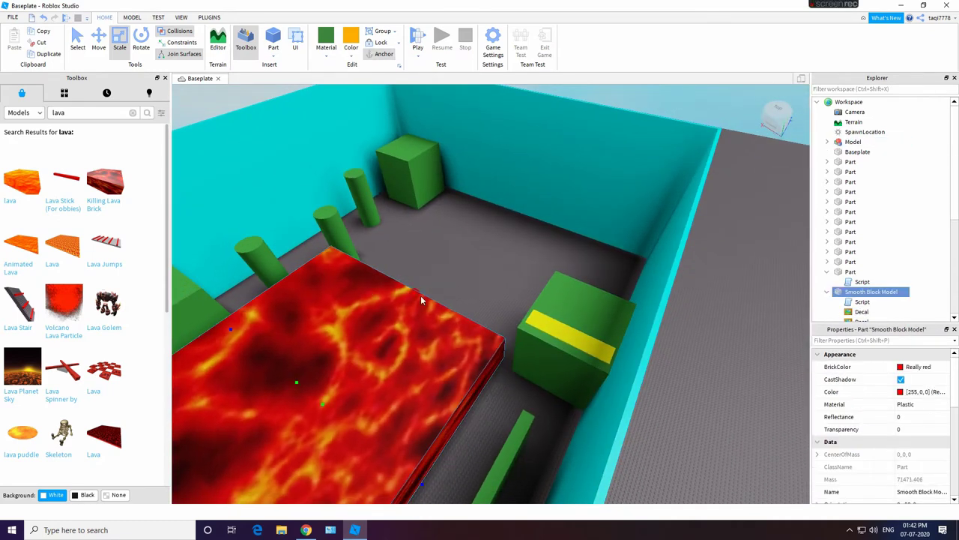
- Place a second Killing Lava Brick on the floor behind the starting block and stretch it into a long, thin bar
{"action": "right_click_drag", "start_coordinate": [448, 291], "coordinate": [600, 281]}
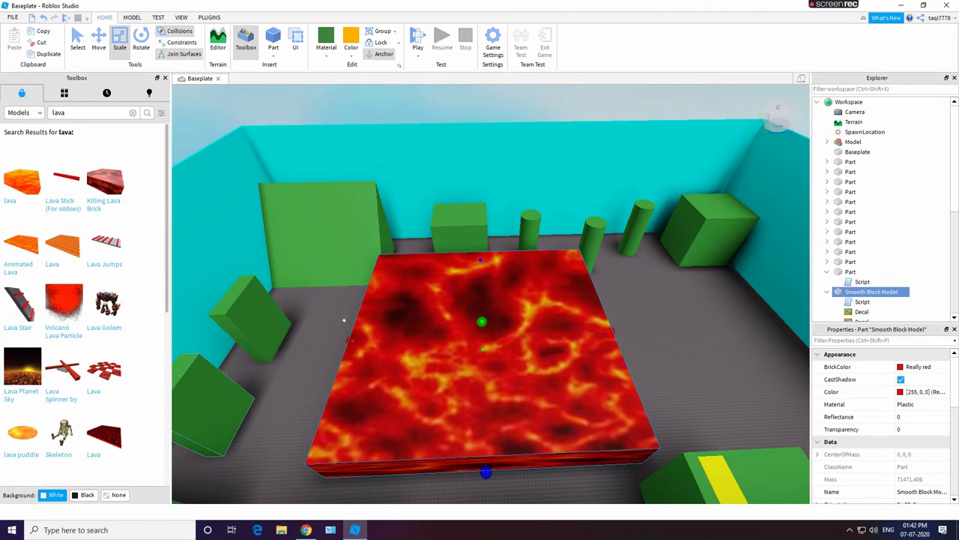
{"action": "left_click", "coordinate": [498, 289]}
{"action": "left_click", "coordinate": [498, 293]}
{"action": "left_click_drag", "start_coordinate": [581, 339], "coordinate": [658, 327]}
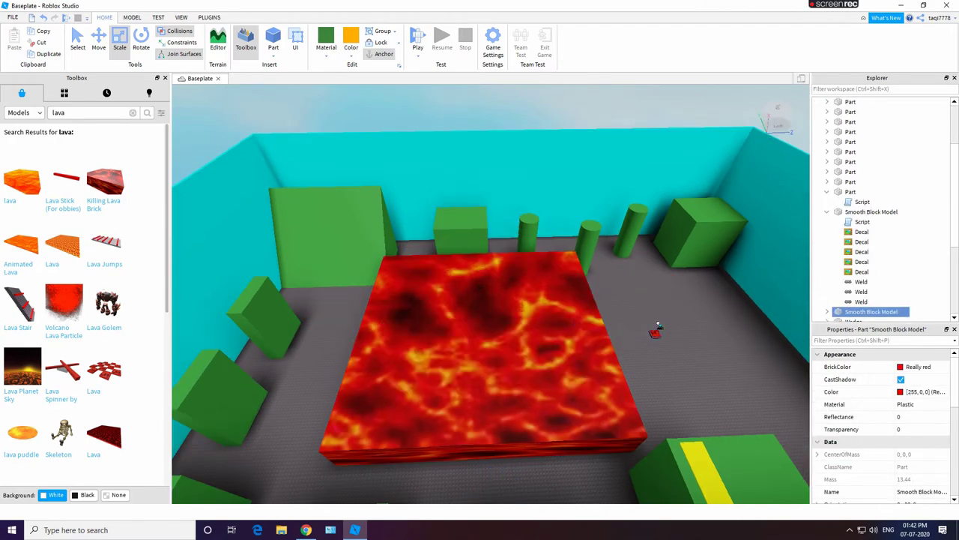
{"action": "left_click_drag", "start_coordinate": [691, 393], "coordinate": [721, 437]}
{"action": "right_click_drag", "start_coordinate": [544, 318], "coordinate": [544, 320]}
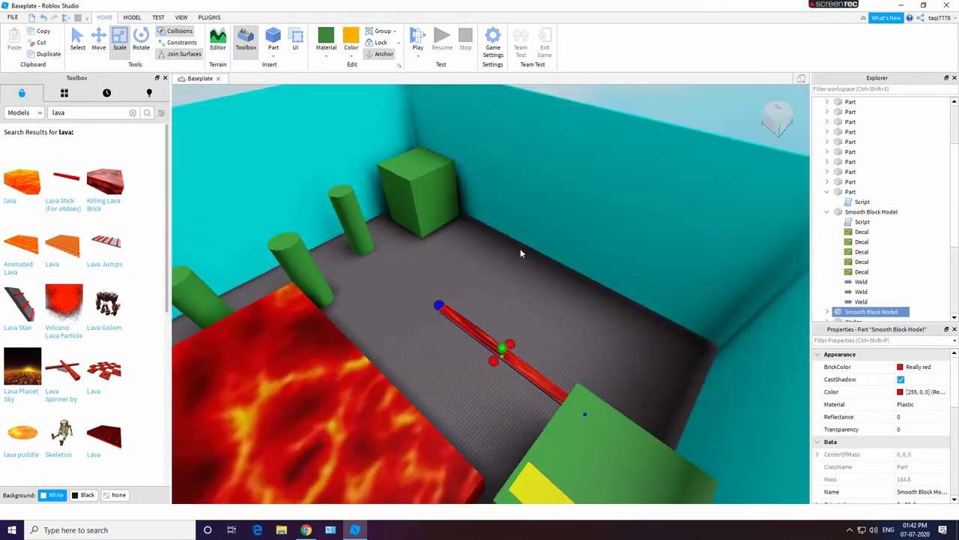
{"action": "scroll", "coordinate": [522, 251], "scroll_direction": "down", "scroll_amount": 2}
{"action": "scroll", "coordinate": [616, 93], "scroll_direction": "down", "scroll_amount": 1}
{"action": "left_click", "coordinate": [617, 93]}
{"action": "right_click_drag", "start_coordinate": [617, 93], "coordinate": [574, 214]}
{"action": "left_click", "coordinate": [581, 223]}
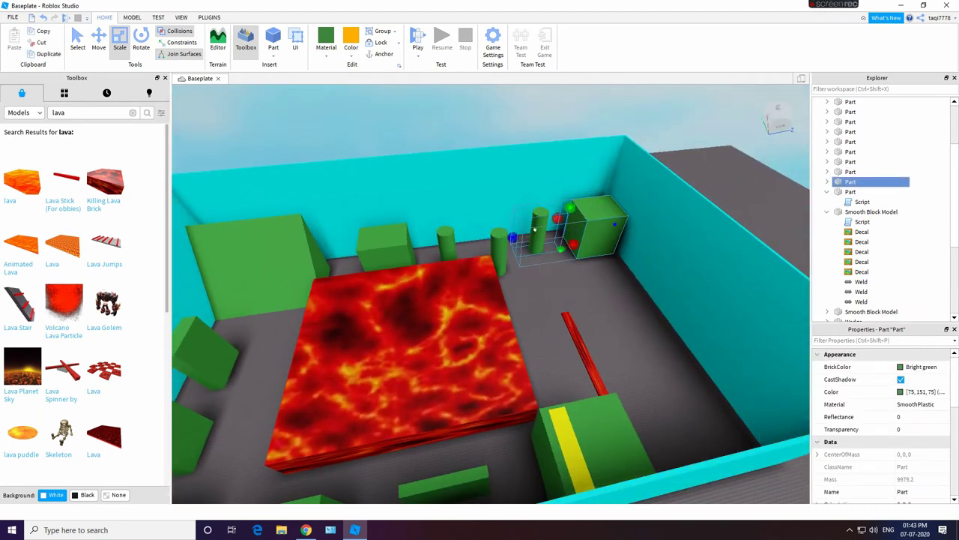
{"action": "left_click", "coordinate": [447, 243], "text": "ctrl"}
{"action": "left_click", "coordinate": [401, 240], "text": "ctrl"}
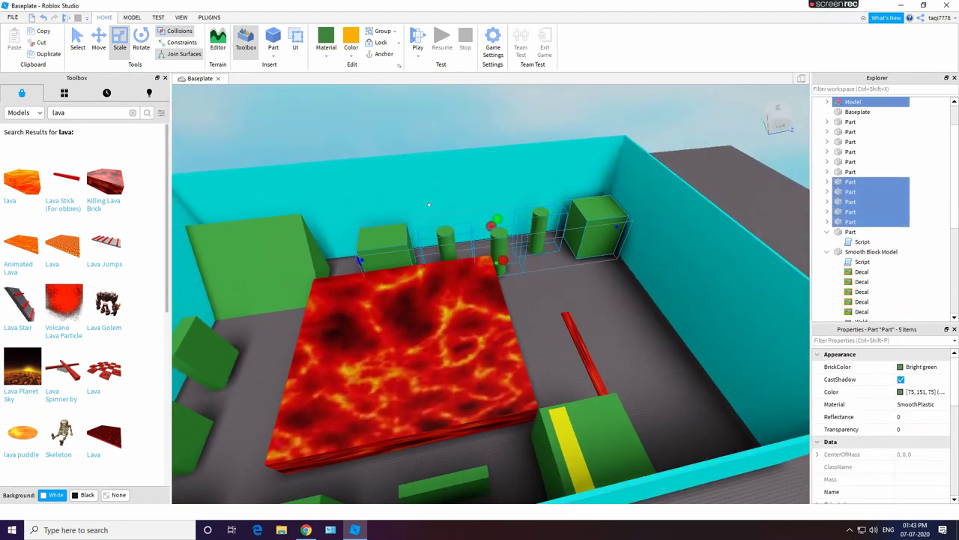
{"action": "right_click_drag", "start_coordinate": [526, 295], "coordinate": [457, 315]}
{"action": "left_click", "coordinate": [464, 199], "text": "ctrl"}
{"action": "left_click", "coordinate": [366, 251], "text": "ctrl"}
{"action": "left_click", "coordinate": [337, 291], "text": "ctrl"}
{"action": "left_click", "coordinate": [337, 373], "text": "ctrl"}
{"action": "left_click", "coordinate": [362, 392], "text": "ctrl"}
{"action": "right_click_drag", "start_coordinate": [363, 392], "coordinate": [449, 405]}
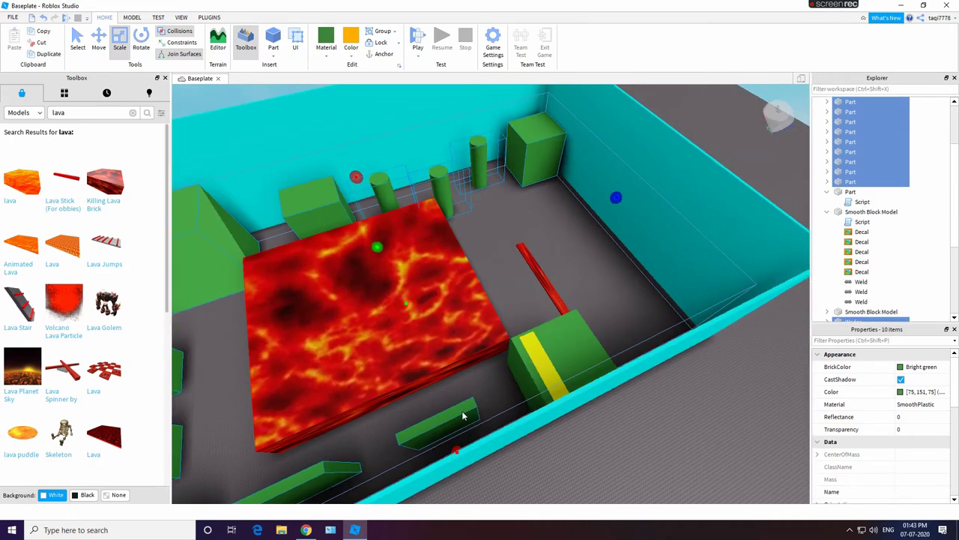
{"action": "left_click", "coordinate": [464, 416], "text": "ctrl"}
{"action": "left_click", "coordinate": [571, 322], "text": "ctrl"}
{"action": "mouse_move", "coordinate": [348, 176]}
{"action": "left_mouse_down"}
{"action": "mouse_move", "coordinate": [338, 158]}
{"action": "mouse_move", "coordinate": [341, 168]}
{"action": "left_mouse_up"}
{"action": "left_click", "coordinate": [45, 20]}
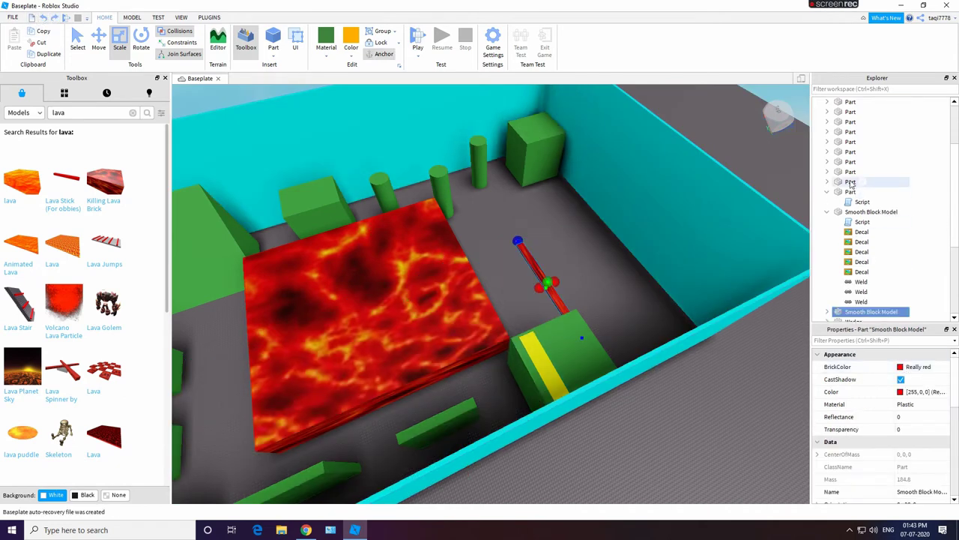
- Select all the green obstacles around the course, including the wedge and starting block, and raise them together well above the floor
{"action": "left_click", "coordinate": [851, 182], "text": "ctrl"}
{"action": "left_click", "coordinate": [857, 182], "text": "ctrl"}
{"action": "left_click", "coordinate": [858, 164], "text": "ctrl"}
{"action": "left_click", "coordinate": [858, 163], "text": "ctrl"}
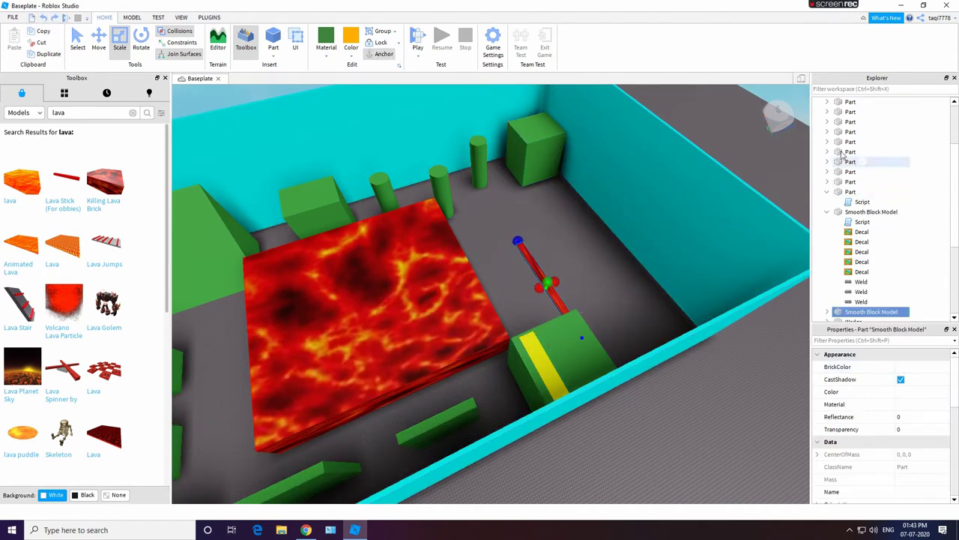
{"action": "left_click", "coordinate": [554, 152], "text": "ctrl"}
{"action": "left_click", "coordinate": [479, 162], "text": "ctrl"}
{"action": "left_click", "coordinate": [539, 273], "text": "ctrl"}
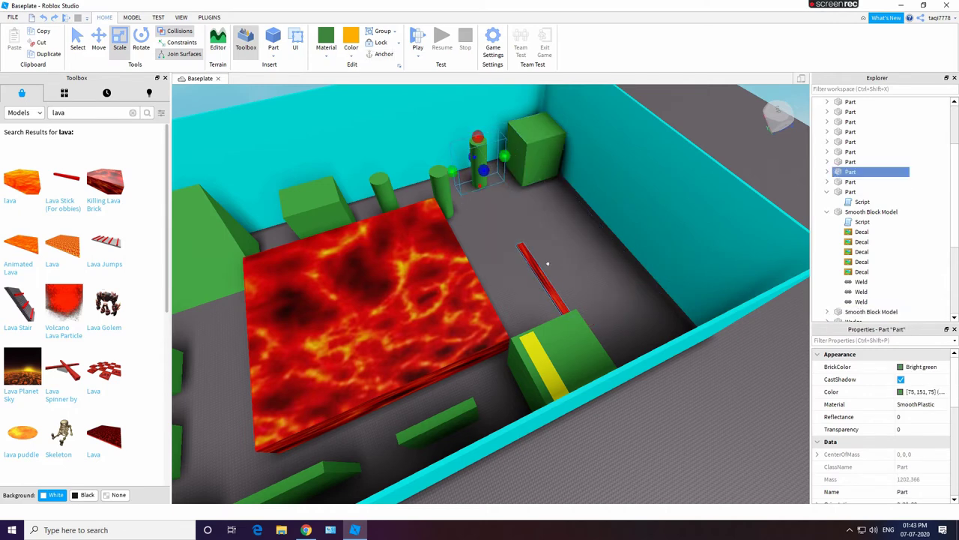
{"action": "left_click", "coordinate": [477, 162], "text": "ctrl"}
{"action": "left_click", "coordinate": [467, 162]}
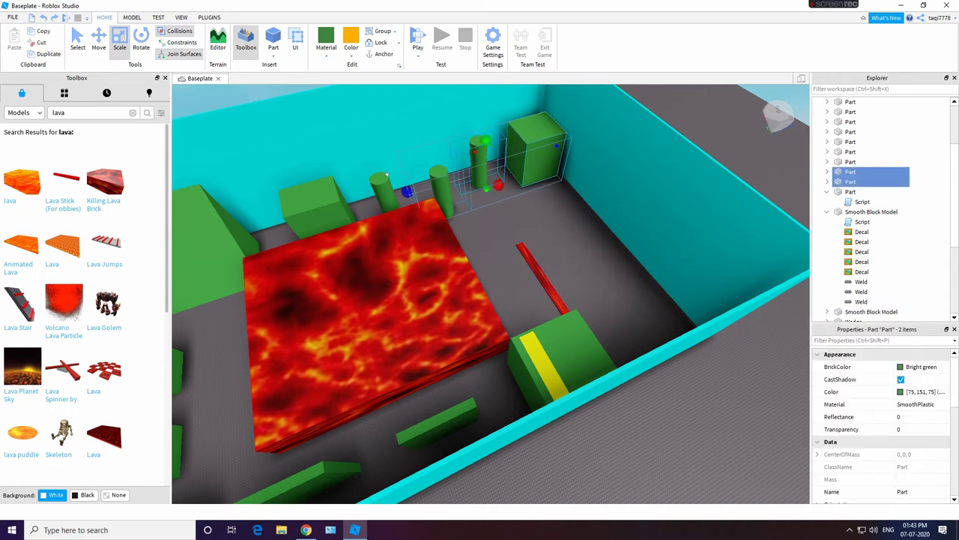
{"action": "left_click", "coordinate": [384, 181], "text": "ctrl"}
{"action": "left_click", "coordinate": [318, 206], "text": "ctrl"}
{"action": "left_click", "coordinate": [204, 234], "text": "ctrl"}
{"action": "left_click", "coordinate": [177, 370], "text": "ctrl"}
{"action": "left_click", "coordinate": [176, 451], "text": "ctrl"}
{"action": "right_click_drag", "start_coordinate": [462, 360], "coordinate": [430, 248]}
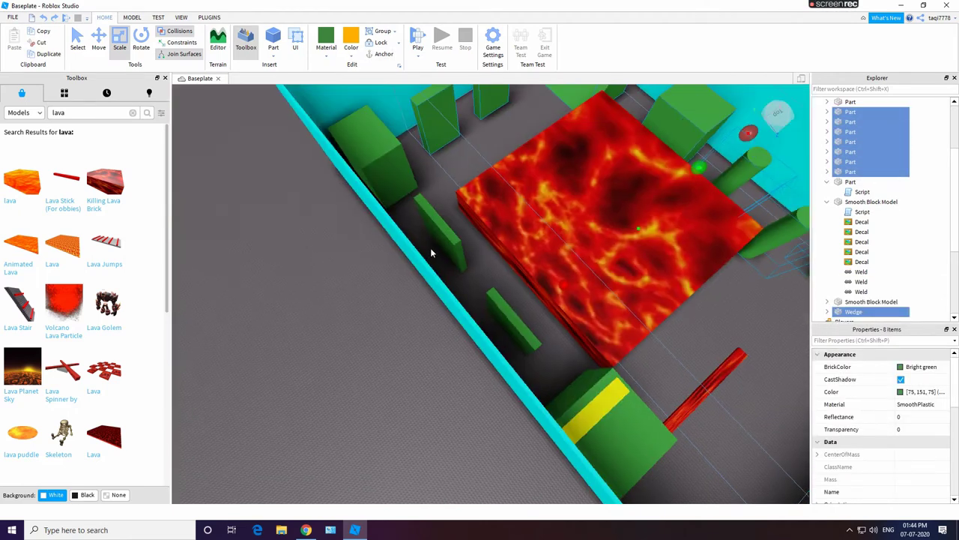
{"action": "left_click", "coordinate": [386, 166], "text": "ctrl"}
{"action": "left_click", "coordinate": [444, 234], "text": "ctrl"}
{"action": "right_click_drag", "start_coordinate": [530, 258], "coordinate": [405, 233]}
{"action": "left_click", "coordinate": [427, 339], "text": "ctrl"}
{"action": "left_click", "coordinate": [560, 246], "text": "ctrl"}
{"action": "left_click", "coordinate": [105, 39]}
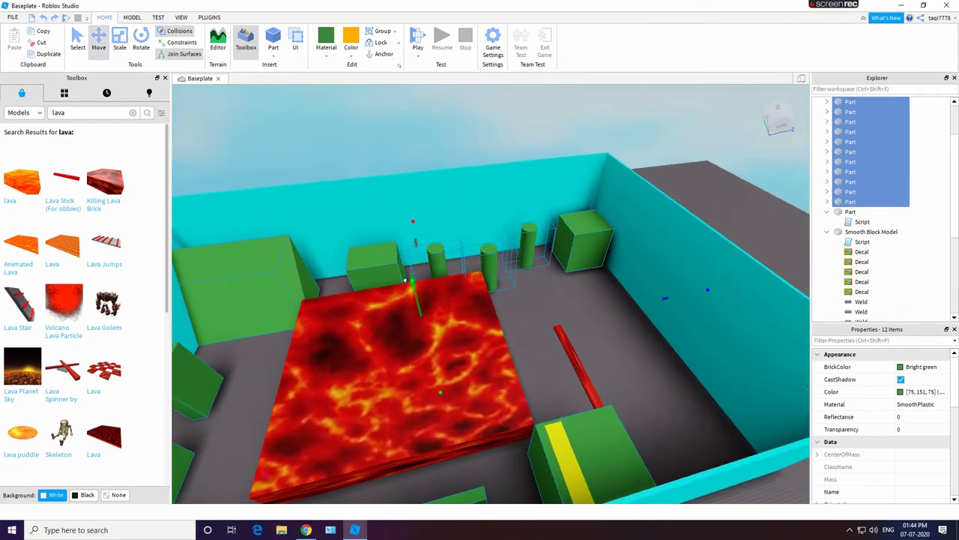
{"action": "left_click_drag", "start_coordinate": [388, 234], "coordinate": [380, 148]}
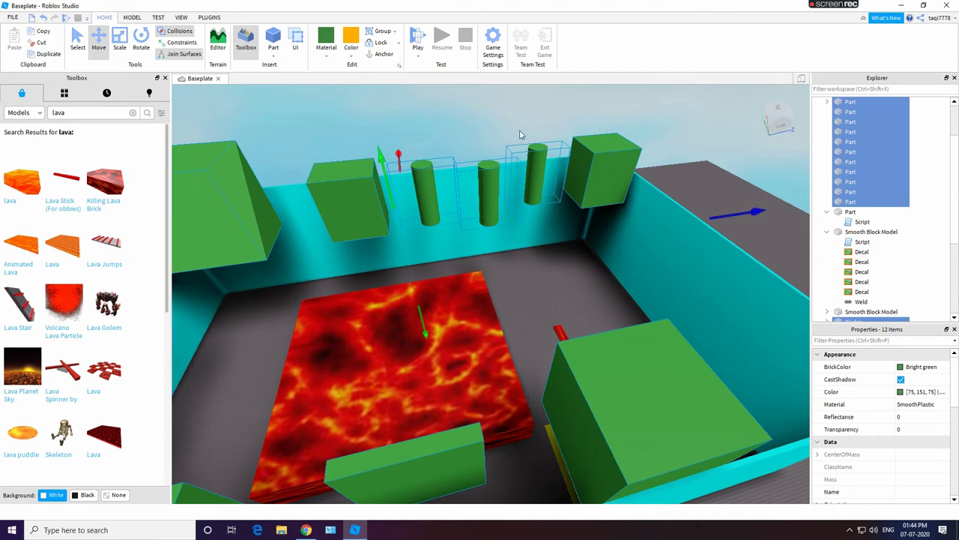
- Extend the lava slab toward the wall behind the cylinders and toward the starting block side
{"action": "left_click", "coordinate": [120, 39]}
{"action": "left_click", "coordinate": [435, 307]}
{"action": "right_click_drag", "start_coordinate": [434, 309], "coordinate": [375, 443]}
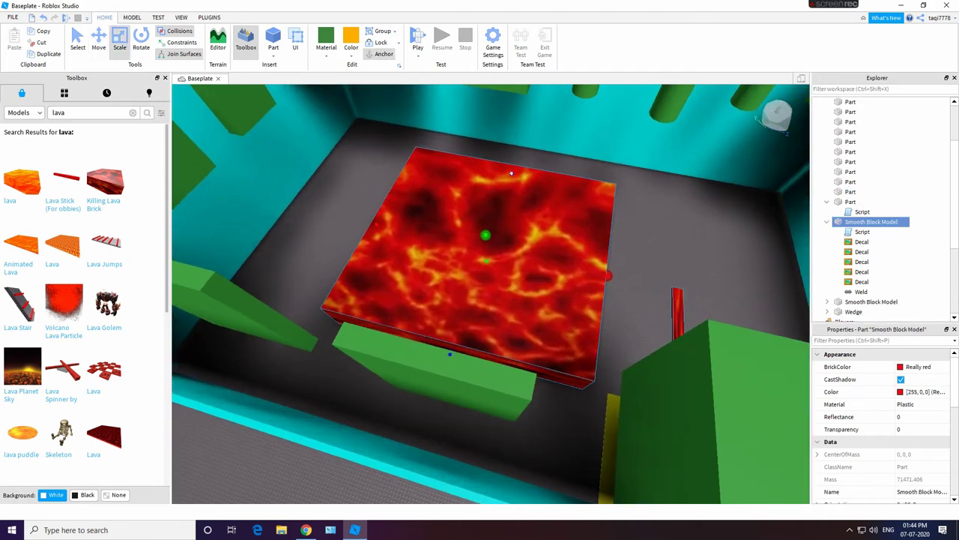
{"action": "left_click_drag", "start_coordinate": [516, 160], "coordinate": [524, 127]}
{"action": "left_click_drag", "start_coordinate": [610, 242], "coordinate": [684, 259]}
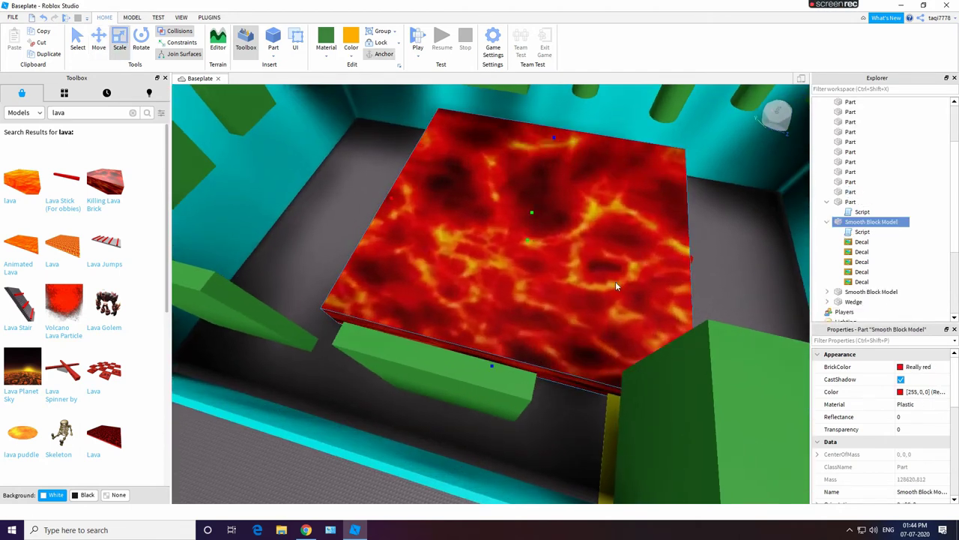
- Delete the thin lava bar lying on the floor behind the starting block
{"action": "right_click_drag", "start_coordinate": [619, 287], "coordinate": [723, 296]}
{"action": "left_click", "coordinate": [525, 335]}
{"action": "mouse_move", "coordinate": [452, 372]}
{"action": "right_mouse_down"}
{"action": "mouse_move", "coordinate": [444, 364]}
{"action": "mouse_move", "coordinate": [451, 373]}
{"action": "mouse_move", "coordinate": [424, 379]}
{"action": "mouse_move", "coordinate": [469, 366]}
{"action": "right_mouse_up"}
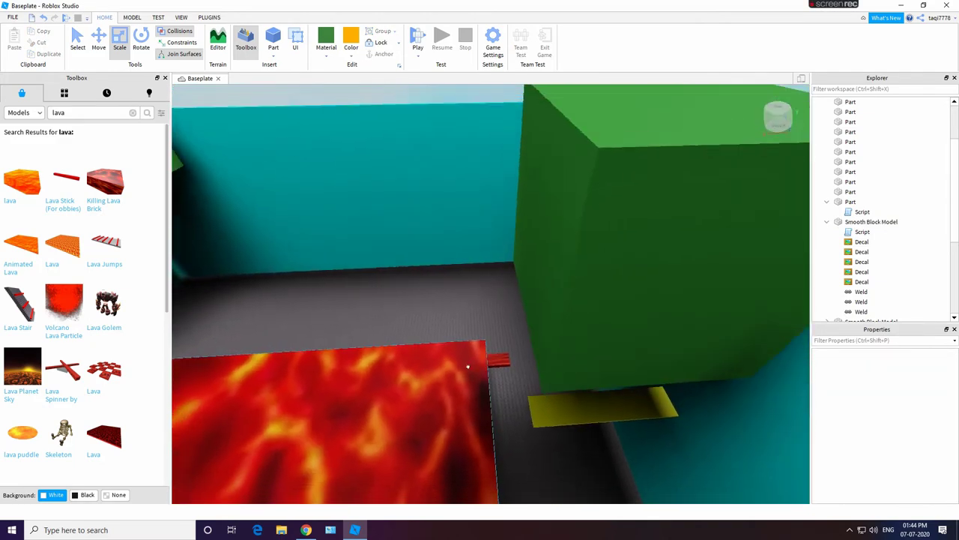
{"action": "scroll", "coordinate": [442, 386], "scroll_direction": "down", "scroll_amount": 3}
{"action": "right_click_drag", "start_coordinate": [430, 396], "coordinate": [417, 397]}
{"action": "left_click", "coordinate": [417, 397]}
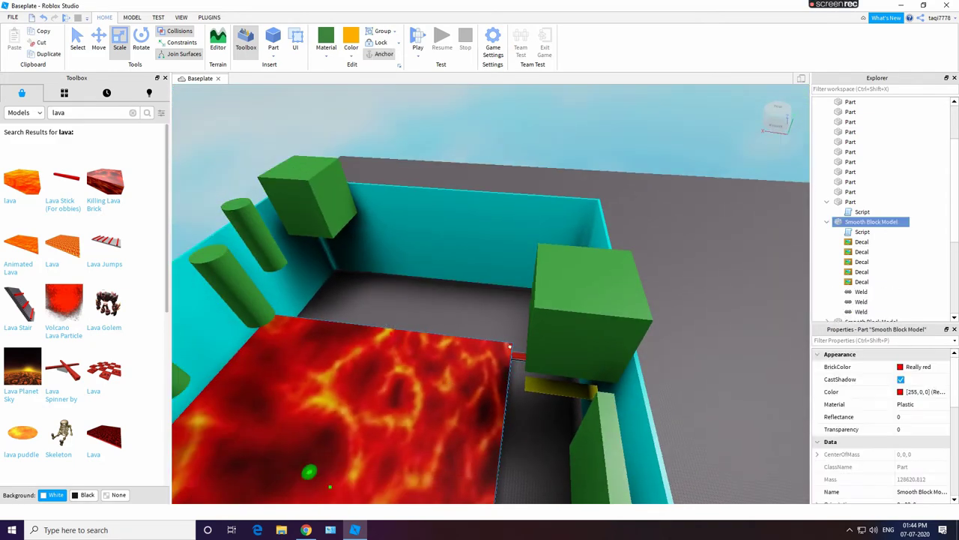
{"action": "right_click", "coordinate": [519, 357]}
{"action": "left_click", "coordinate": [543, 168]}
- Stretch the lava slab out to the surrounding walls so it covers the whole floor, and set its transparency to 1
{"action": "left_click", "coordinate": [401, 446]}
{"action": "left_click_drag", "start_coordinate": [396, 326], "coordinate": [426, 256]}
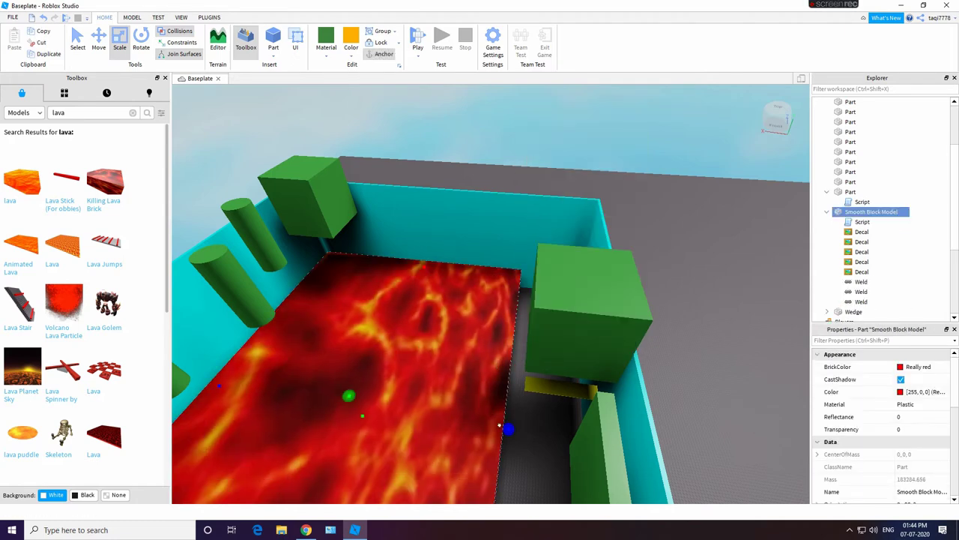
{"action": "left_click_drag", "start_coordinate": [508, 429], "coordinate": [575, 438]}
{"action": "right_click_drag", "start_coordinate": [575, 439], "coordinate": [605, 278]}
{"action": "left_click_drag", "start_coordinate": [600, 338], "coordinate": [595, 239]}
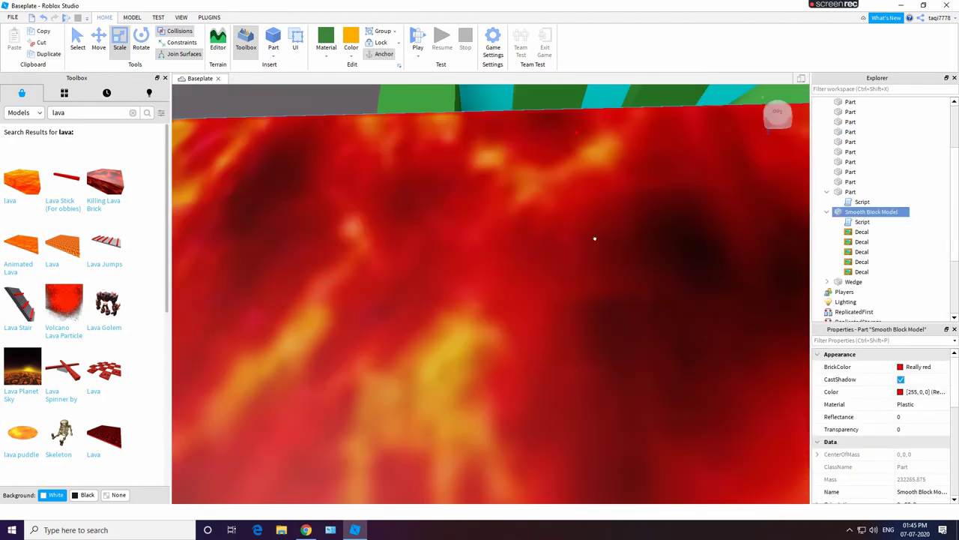
{"action": "left_click", "coordinate": [43, 17]}
{"action": "left_click_drag", "start_coordinate": [589, 276], "coordinate": [552, 133]}
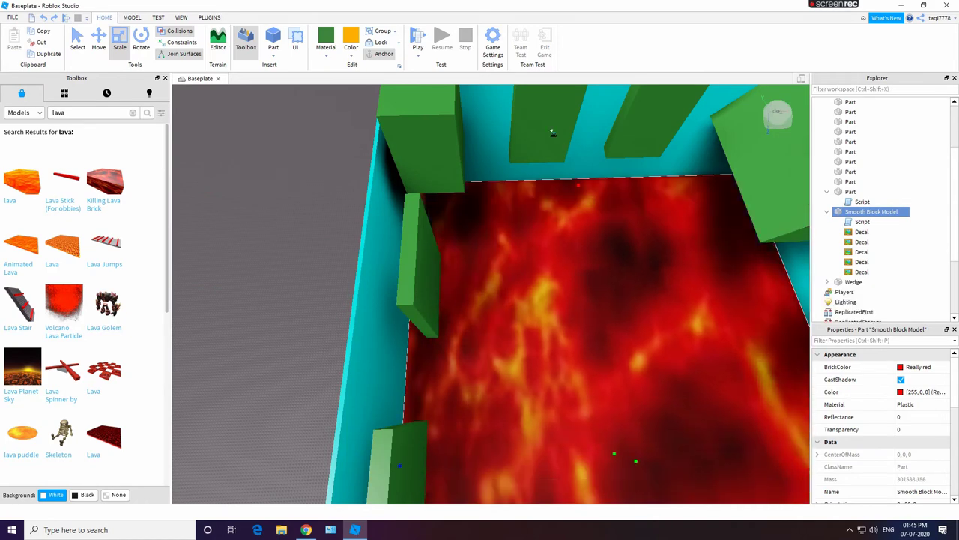
{"action": "right_click_drag", "start_coordinate": [487, 404], "coordinate": [675, 360]}
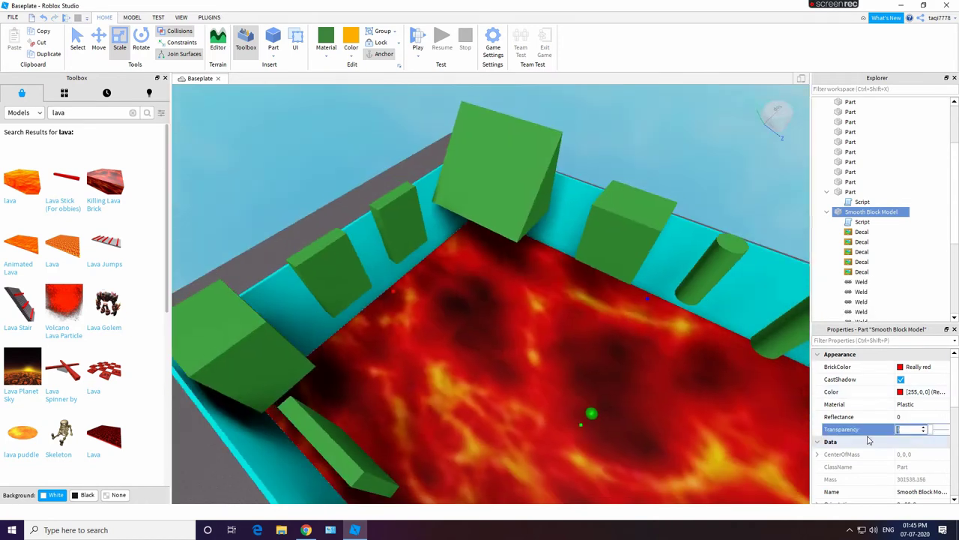
{"action": "left_click", "coordinate": [453, 239]}
- Select the green obstacles together and try to adjust their height above the lava
{"action": "left_click", "coordinate": [204, 345]}
{"action": "left_click", "coordinate": [347, 261], "text": "ctrl"}
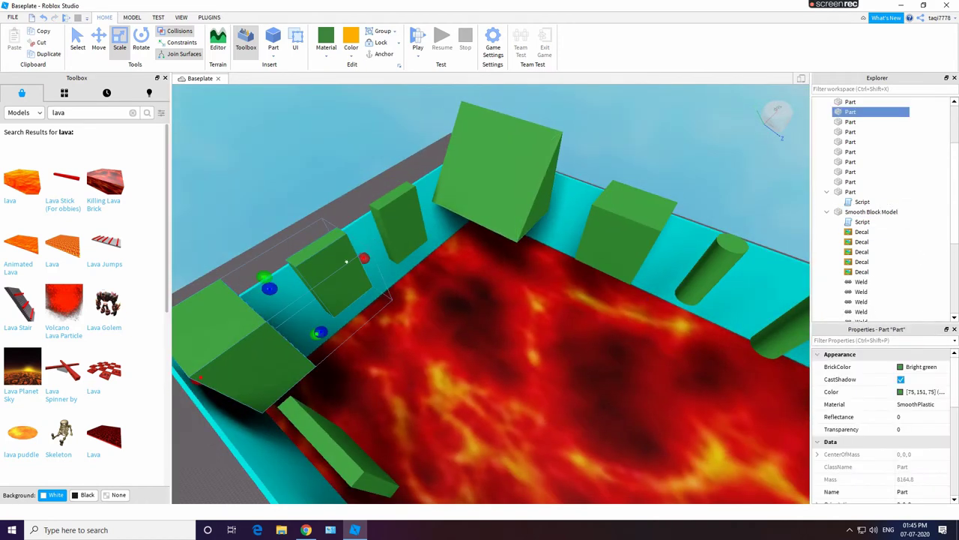
{"action": "left_click", "coordinate": [404, 220], "text": "ctrl"}
{"action": "left_click", "coordinate": [491, 180], "text": "ctrl"}
{"action": "left_click", "coordinate": [618, 227], "text": "ctrl"}
{"action": "left_click", "coordinate": [718, 251], "text": "ctrl"}
{"action": "left_click", "coordinate": [359, 449], "text": "ctrl"}
{"action": "right_click_drag", "start_coordinate": [359, 449], "coordinate": [623, 345]}
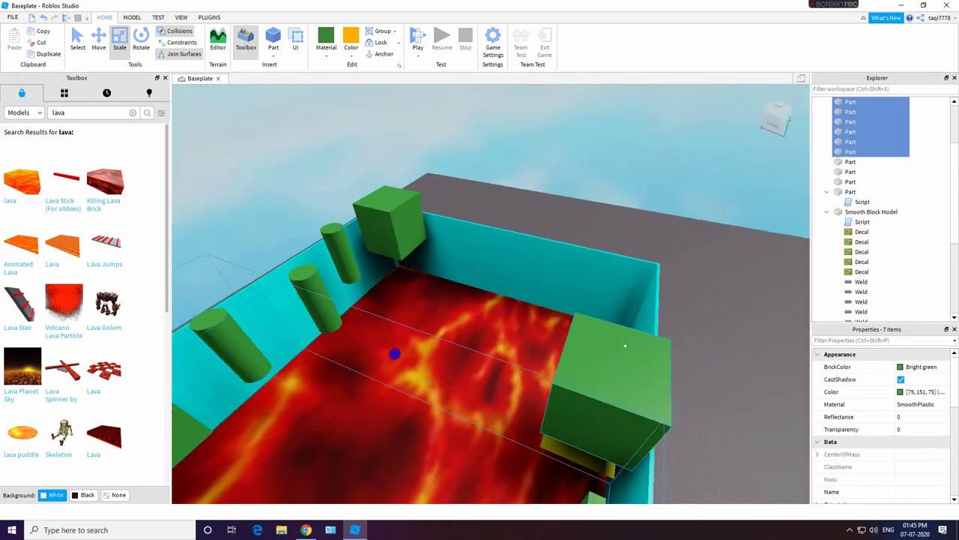
{"action": "left_click", "coordinate": [623, 344], "text": "ctrl"}
{"action": "left_click", "coordinate": [342, 255], "text": "ctrl"}
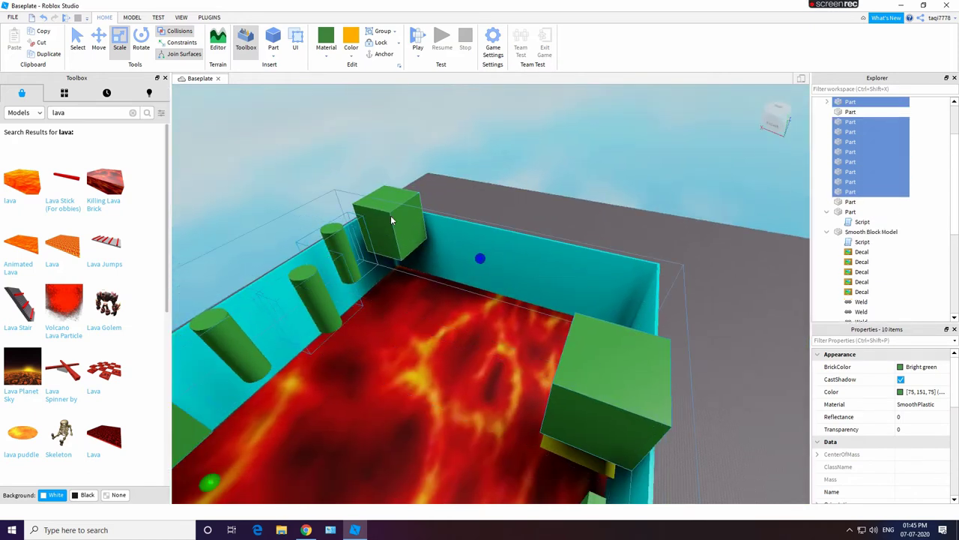
{"action": "left_click", "coordinate": [390, 215], "text": "ctrl"}
{"action": "left_click", "coordinate": [99, 41]}
{"action": "scroll", "coordinate": [491, 337], "scroll_direction": "down", "scroll_amount": 1}
{"action": "right_click_drag", "start_coordinate": [592, 315], "coordinate": [434, 336]}
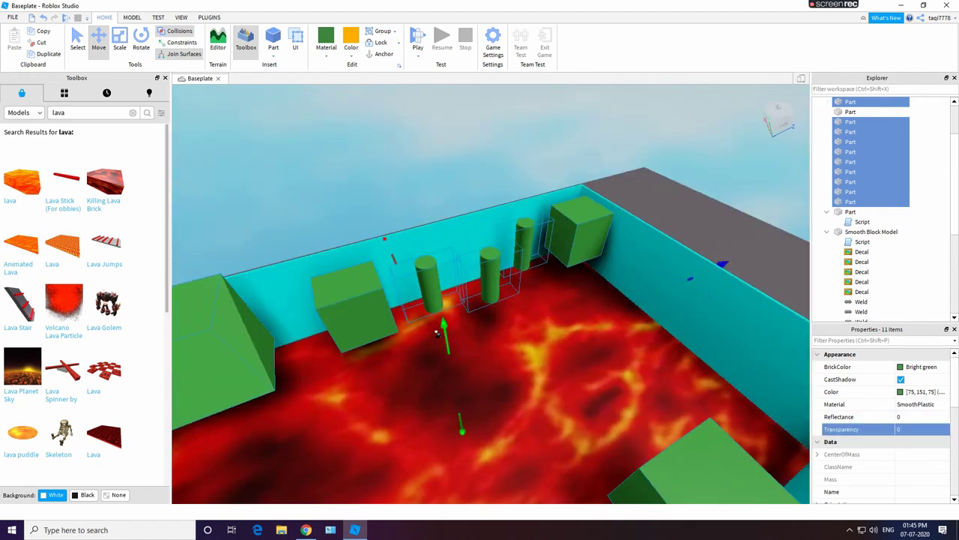
{"action": "left_click_drag", "start_coordinate": [437, 332], "coordinate": [469, 470]}
{"action": "left_click_drag", "start_coordinate": [443, 345], "coordinate": [445, 326]}
- Set the lava slab's reflectance to 1 and open its transparency value for editing
{"action": "left_click", "coordinate": [518, 359]}
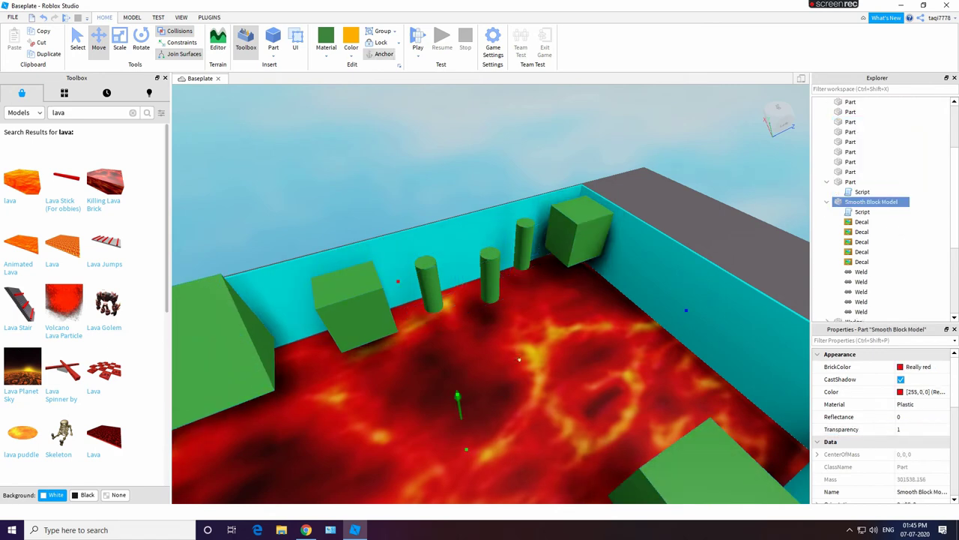
{"action": "left_click", "coordinate": [889, 417]}
{"action": "left_click", "coordinate": [910, 430]}
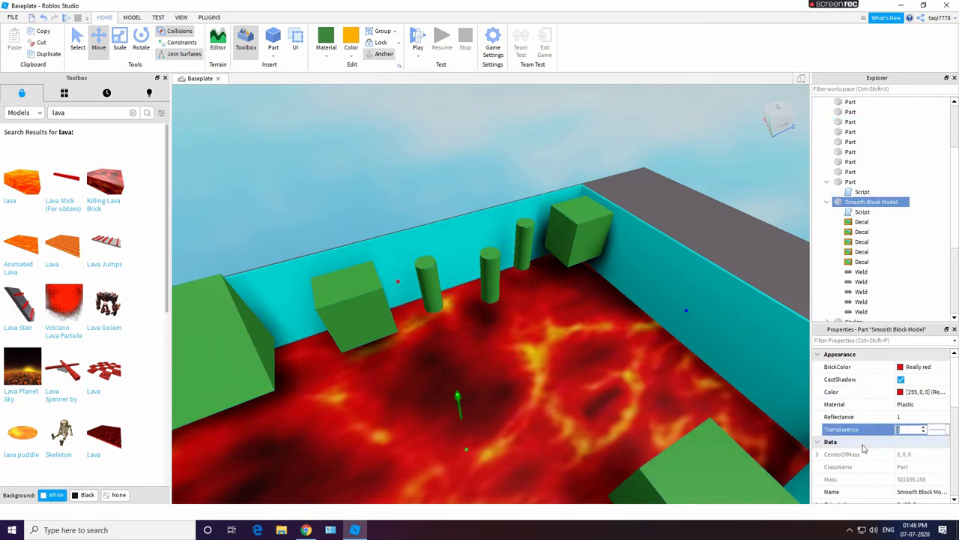
{"action": "left_click", "coordinate": [673, 234]}
{"action": "left_click", "coordinate": [566, 226]}
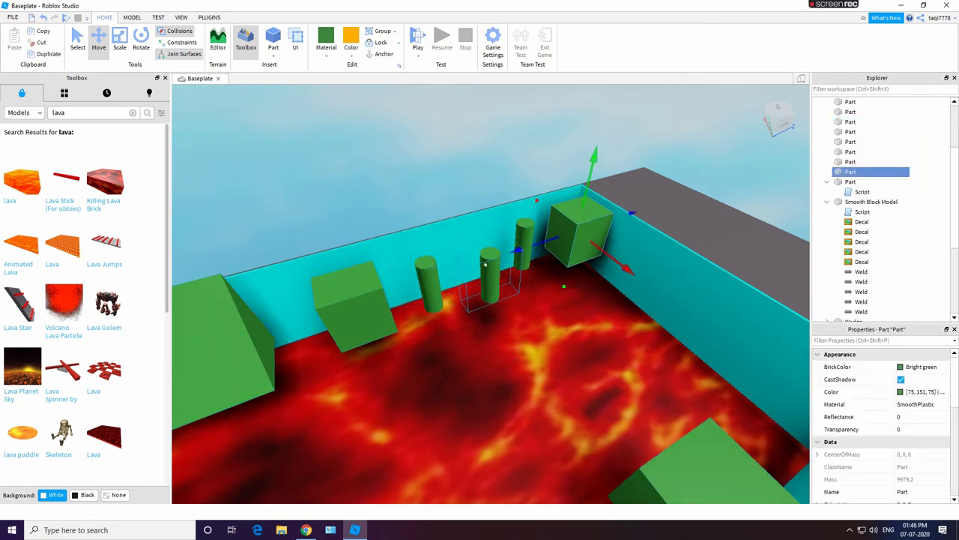
{"action": "left_click", "coordinate": [852, 142]}
{"action": "left_click", "coordinate": [552, 237], "text": "ctrl"}
{"action": "left_click", "coordinate": [509, 274], "text": "ctrl"}
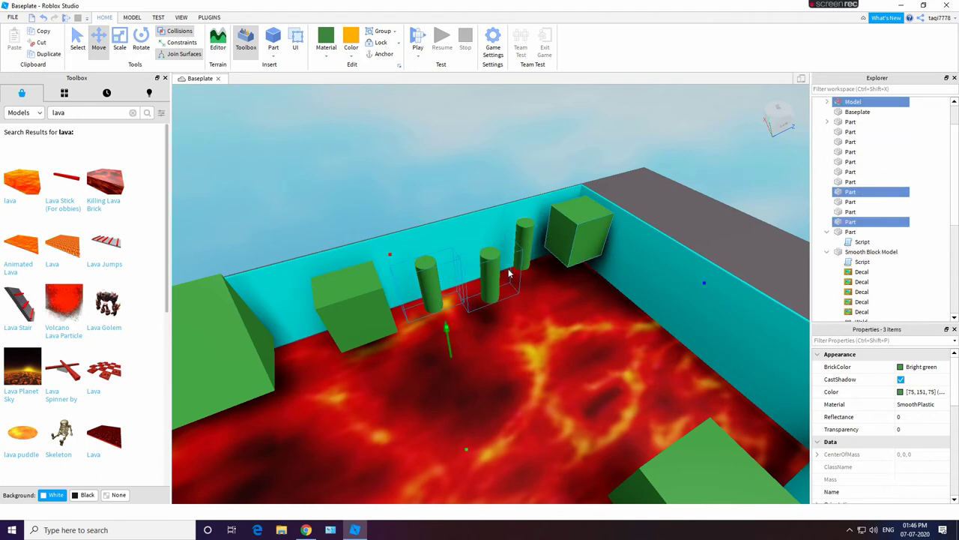
{"action": "left_click", "coordinate": [345, 291], "text": "ctrl"}
{"action": "left_click", "coordinate": [238, 318], "text": "ctrl"}
{"action": "right_click_drag", "start_coordinate": [247, 311], "coordinate": [377, 252]}
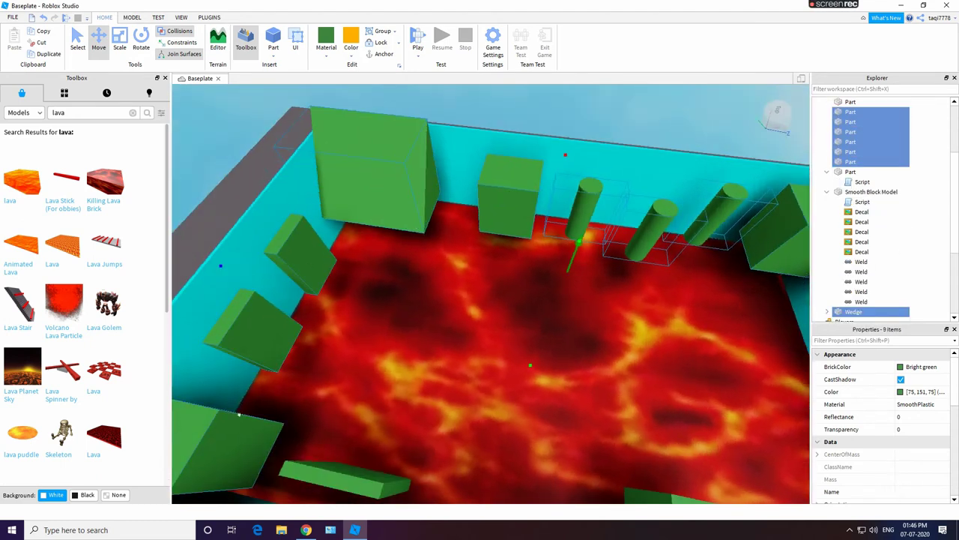
{"action": "left_click", "coordinate": [239, 414], "text": "ctrl"}
{"action": "right_click_drag", "start_coordinate": [240, 414], "coordinate": [321, 272]}
{"action": "left_click", "coordinate": [512, 180], "text": "ctrl"}
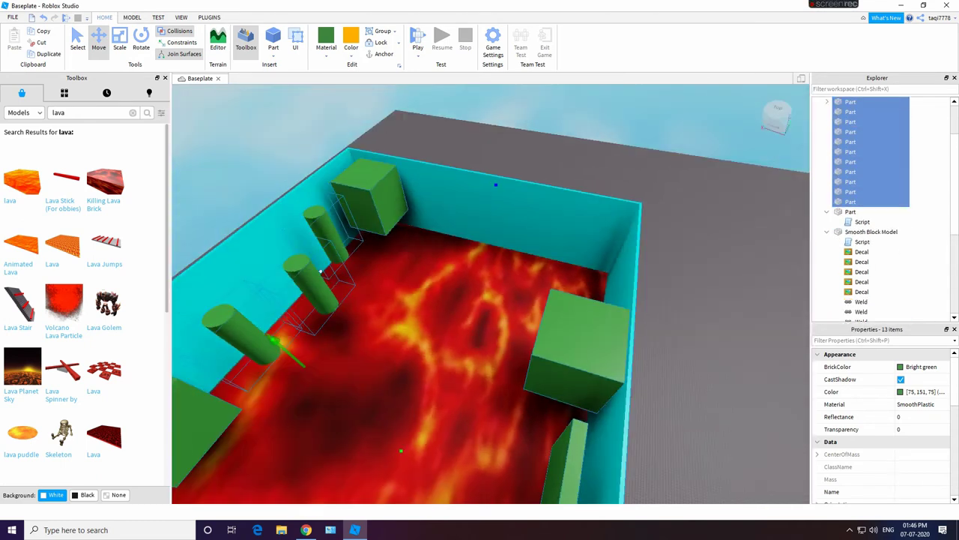
{"action": "right_click_drag", "start_coordinate": [534, 369], "coordinate": [533, 369]}
{"action": "left_click", "coordinate": [457, 465]}
- Try to move the yellow speed strip out from beneath the raised starting block, undoing the stray moves
{"action": "right_click_drag", "start_coordinate": [448, 383], "coordinate": [477, 328]}
{"action": "left_click", "coordinate": [478, 320]}
{"action": "left_click_drag", "start_coordinate": [477, 317], "coordinate": [459, 323]}
{"action": "left_click", "coordinate": [43, 17]}
{"action": "scroll", "coordinate": [469, 324], "scroll_direction": "up", "scroll_amount": 3}
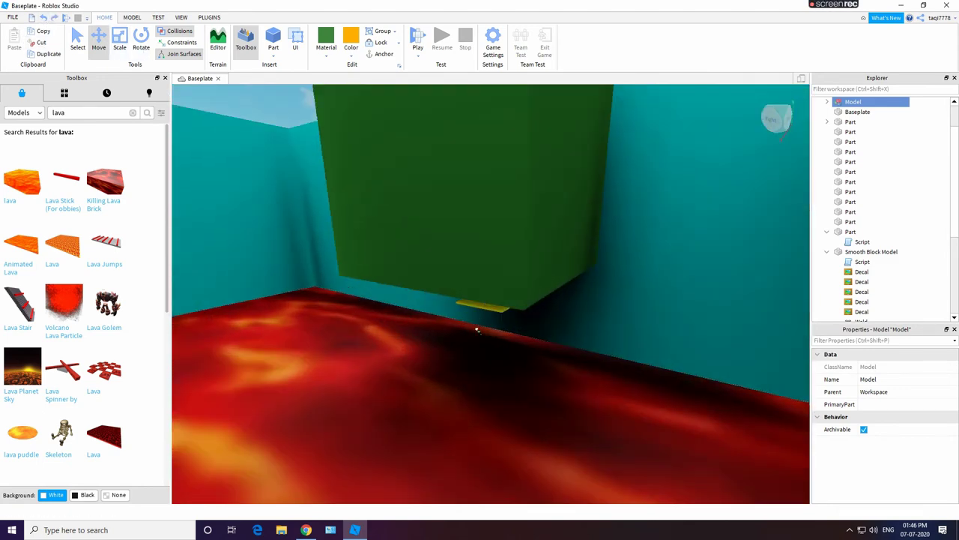
{"action": "left_click", "coordinate": [44, 17]}
{"action": "right_click_drag", "start_coordinate": [354, 309], "coordinate": [356, 313]}
{"action": "scroll", "coordinate": [356, 312], "scroll_direction": "up", "scroll_amount": 3}
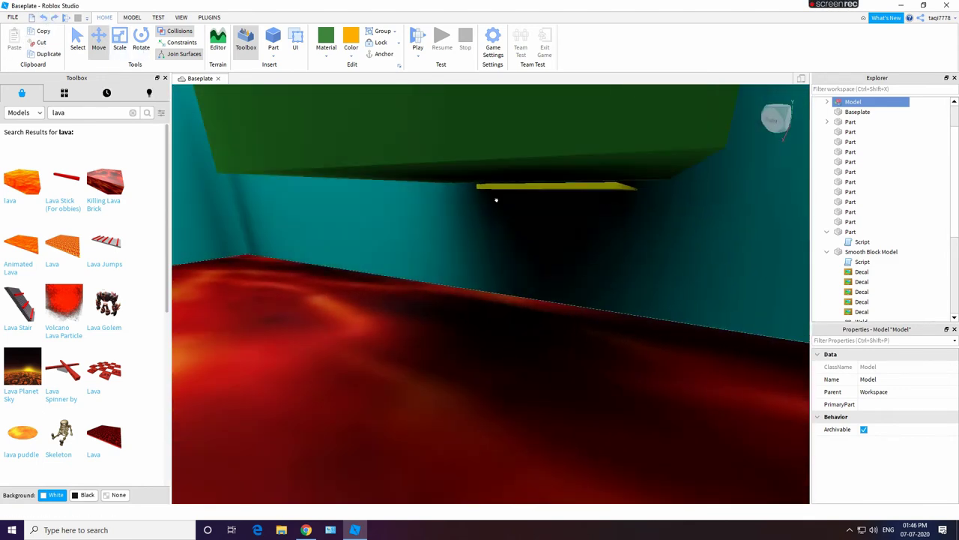
{"action": "left_click", "coordinate": [500, 187]}
{"action": "left_click_drag", "start_coordinate": [498, 199], "coordinate": [490, 203]}
{"action": "left_click", "coordinate": [43, 17]}
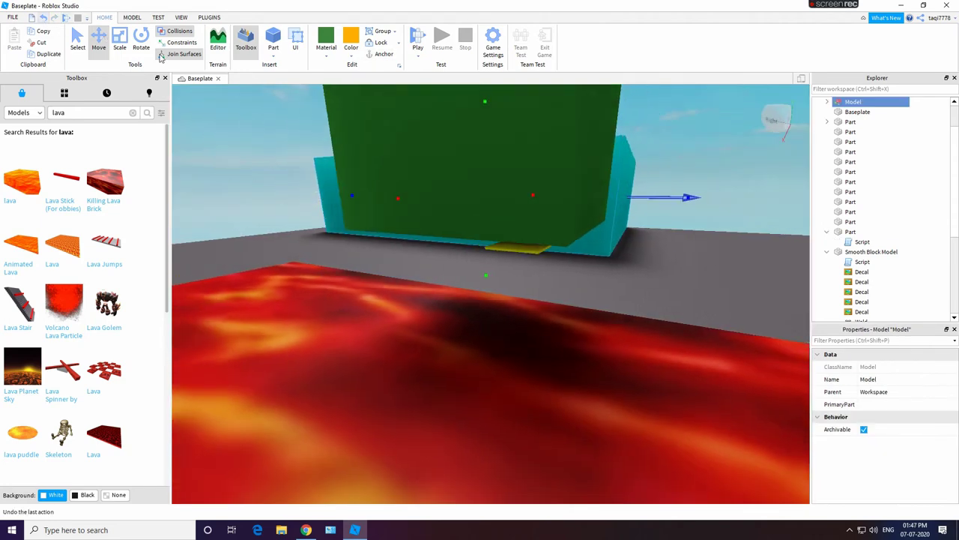
- Pull the yellow speed strip out from under the starting block and raise it along the block's side
{"action": "left_click", "coordinate": [509, 248]}
{"action": "left_click_drag", "start_coordinate": [473, 266], "coordinate": [182, 456]}
{"action": "left_click_drag", "start_coordinate": [272, 351], "coordinate": [180, 394]}
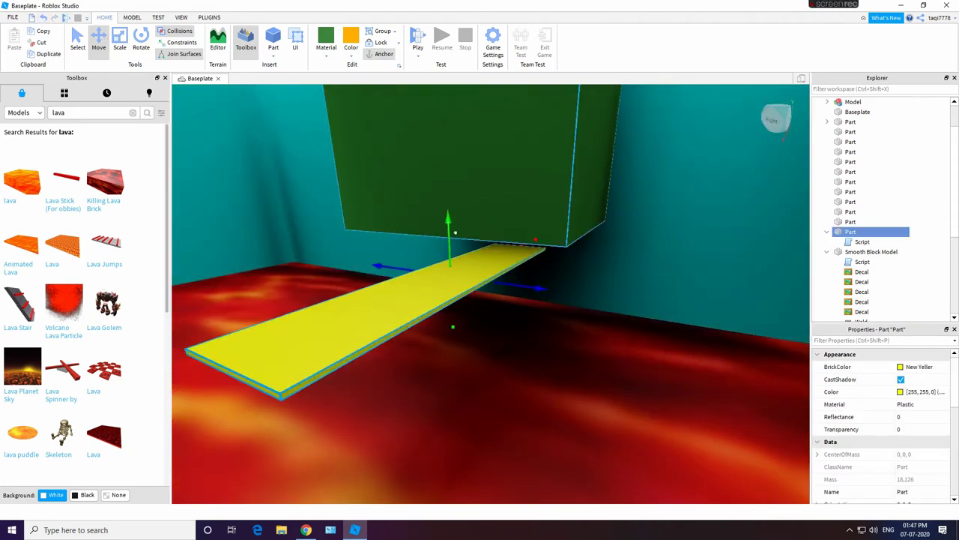
{"action": "scroll", "coordinate": [550, 313], "scroll_direction": "down", "scroll_amount": 3}
{"action": "right_click_drag", "start_coordinate": [551, 314], "coordinate": [517, 327]}
{"action": "left_click_drag", "start_coordinate": [401, 294], "coordinate": [372, 304]}
{"action": "left_click_drag", "start_coordinate": [485, 217], "coordinate": [481, 51]}
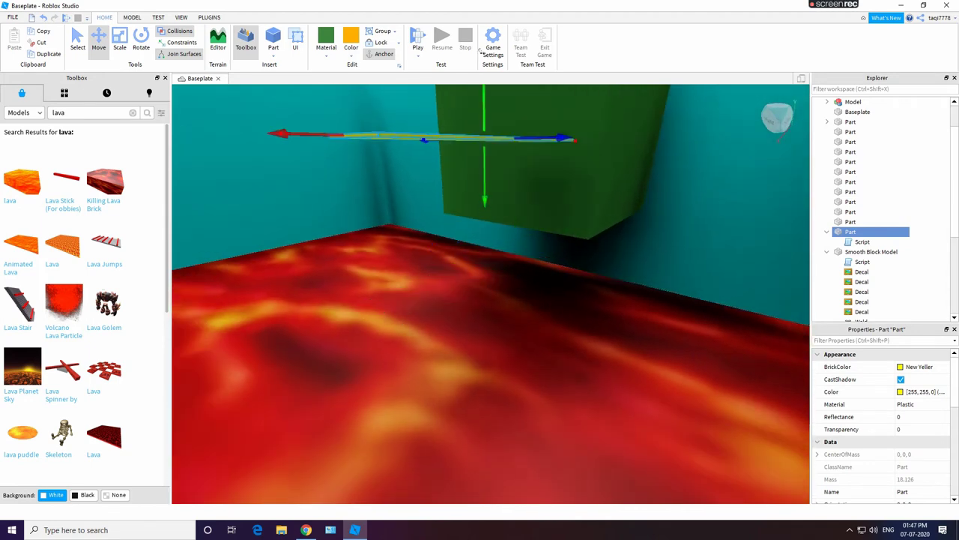
- Place the yellow speed strip flat on top of the starting block, along the edge facing the first obstacle
{"action": "scroll", "coordinate": [650, 332], "scroll_direction": "down", "scroll_amount": 4}
{"action": "right_click_drag", "start_coordinate": [651, 334], "coordinate": [638, 325]}
{"action": "scroll", "coordinate": [638, 326], "scroll_direction": "up", "scroll_amount": 3}
{"action": "left_click_drag", "start_coordinate": [413, 393], "coordinate": [432, 177]}
{"action": "scroll", "coordinate": [419, 229], "scroll_direction": "up", "scroll_amount": 3}
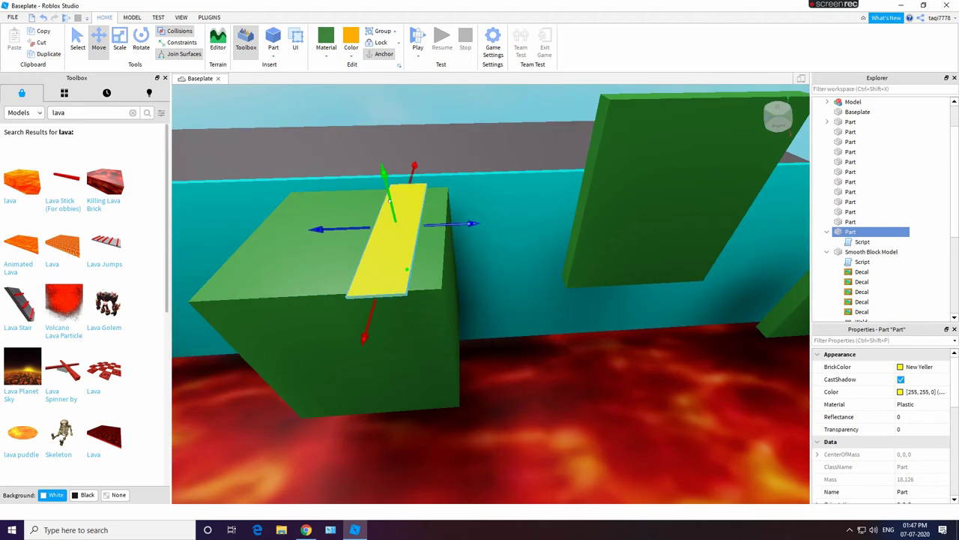
{"action": "left_click_drag", "start_coordinate": [401, 221], "coordinate": [407, 246]}
{"action": "left_click_drag", "start_coordinate": [409, 183], "coordinate": [416, 166]}
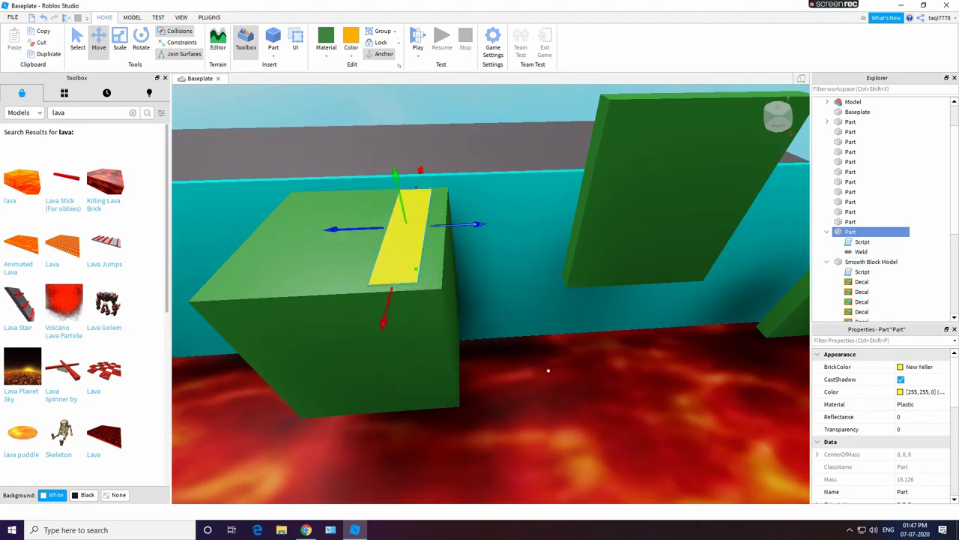
- Pull the invisible spawn location out from under the starting block and raise it beside the block's upper part
{"action": "right_click_drag", "start_coordinate": [548, 371], "coordinate": [571, 419]}
{"action": "left_click", "coordinate": [637, 308]}
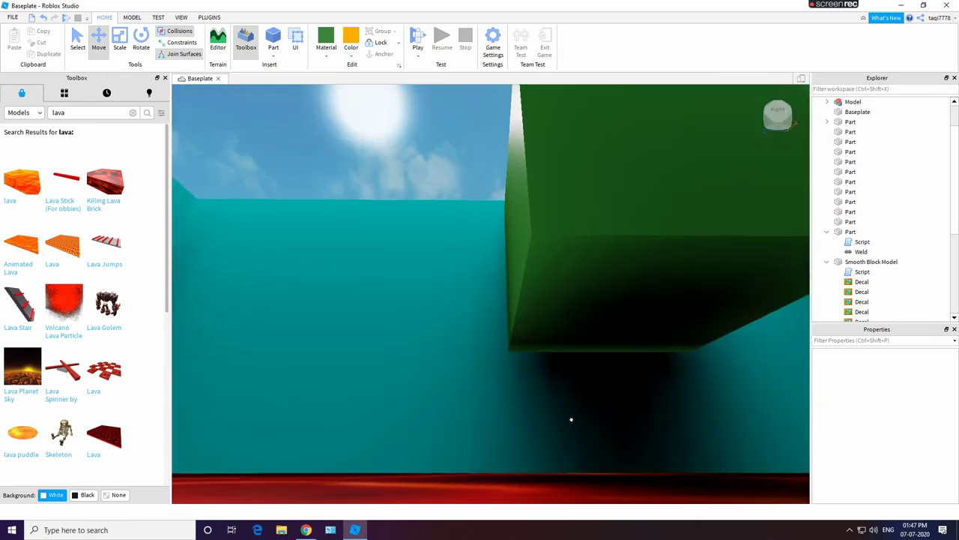
{"action": "left_click_drag", "start_coordinate": [588, 314], "coordinate": [648, 315]}
{"action": "scroll", "coordinate": [708, 225], "scroll_direction": "down", "scroll_amount": 3}
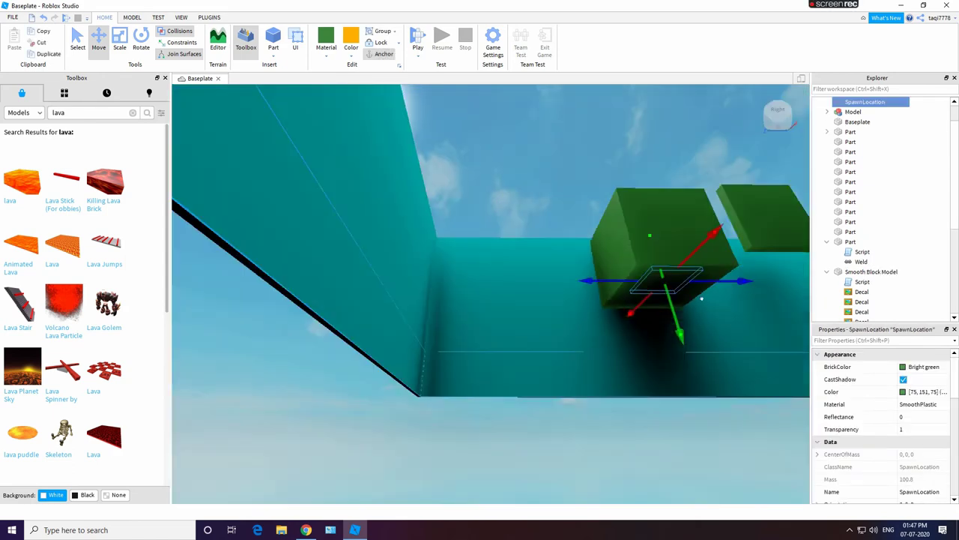
{"action": "right_click_drag", "start_coordinate": [718, 199], "coordinate": [747, 287]}
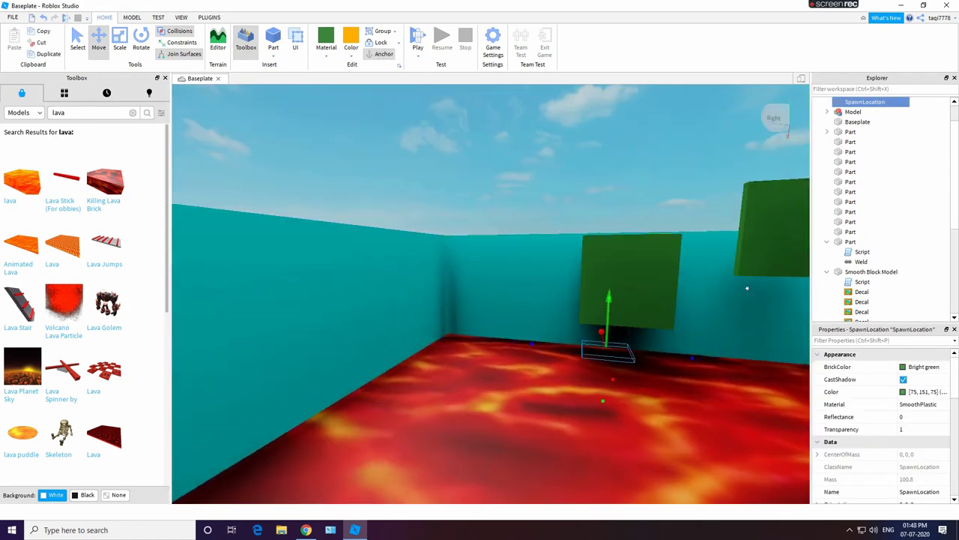
{"action": "left_click_drag", "start_coordinate": [601, 303], "coordinate": [610, 186]}
{"action": "mouse_move", "coordinate": [654, 278]}
{"action": "right_mouse_down"}
{"action": "mouse_move", "coordinate": [657, 288]}
{"action": "mouse_move", "coordinate": [645, 266]}
{"action": "right_mouse_up"}
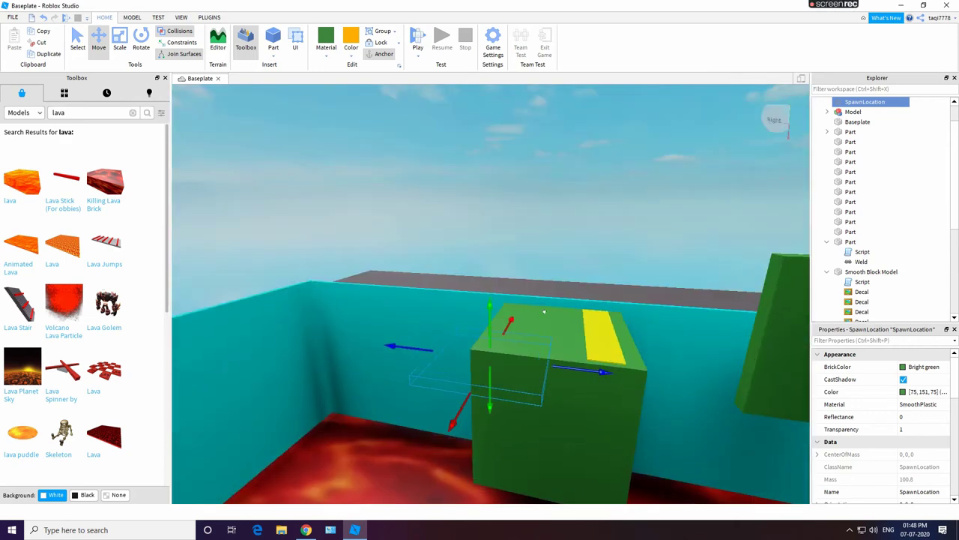
- Place the spawn location flat on top of the starting block, behind the yellow speed strip
{"action": "left_click_drag", "start_coordinate": [511, 320], "coordinate": [540, 254]}
{"action": "right_click_drag", "start_coordinate": [540, 253], "coordinate": [556, 244]}
{"action": "scroll", "coordinate": [528, 273], "scroll_direction": "up", "scroll_amount": 3}
{"action": "left_click_drag", "start_coordinate": [516, 276], "coordinate": [517, 333]}
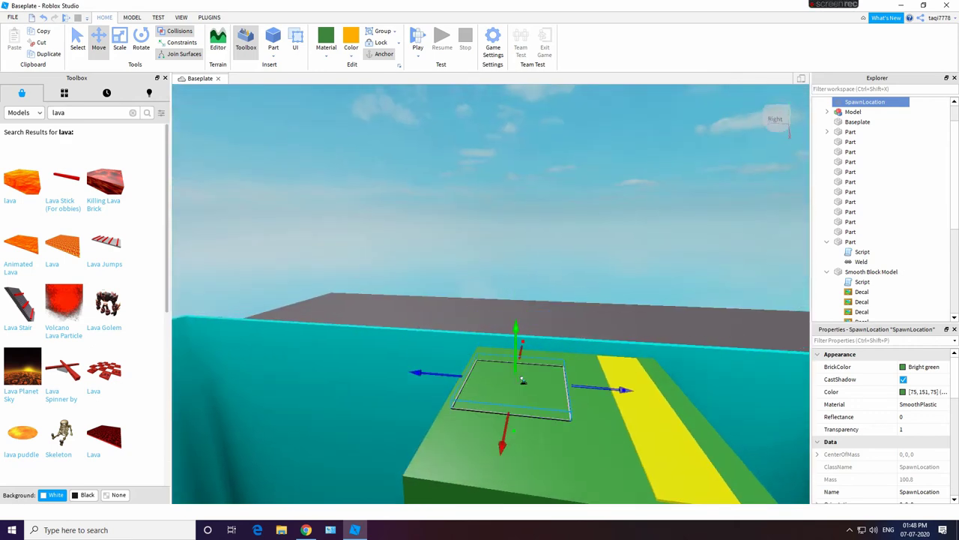
{"action": "left_click", "coordinate": [605, 285]}
{"action": "scroll", "coordinate": [595, 278], "scroll_direction": "down", "scroll_amount": 5}
{"action": "right_click_drag", "start_coordinate": [604, 284], "coordinate": [487, 247]}
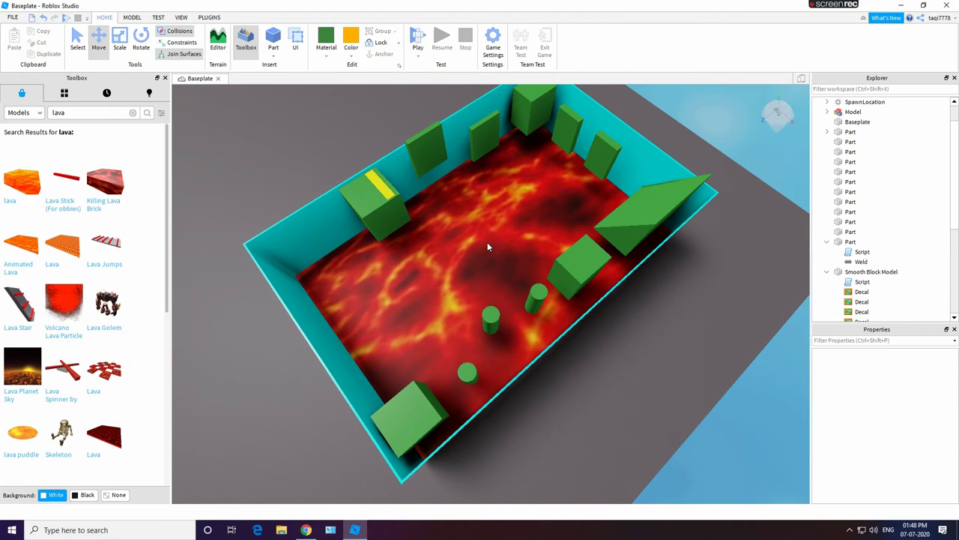
{"action": "left_click", "coordinate": [377, 121]}
{"action": "left_click", "coordinate": [78, 46]}
{"action": "left_click", "coordinate": [373, 180]}
{"action": "left_click", "coordinate": [359, 194], "text": "ctrl"}
{"action": "left_click", "coordinate": [388, 213], "text": "ctrl"}
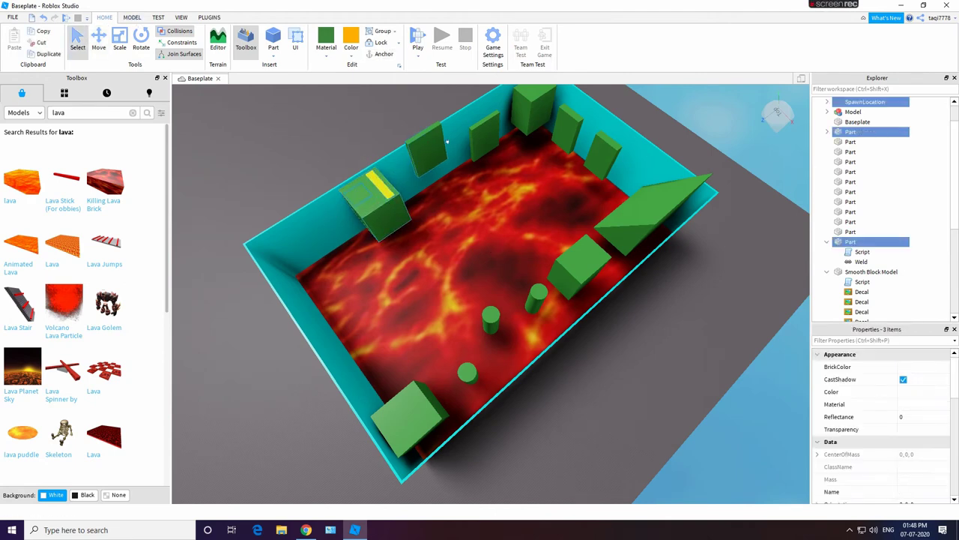
{"action": "left_click", "coordinate": [602, 164], "text": "ctrl"}
{"action": "left_click", "coordinate": [633, 215], "text": "ctrl"}
{"action": "left_click", "coordinate": [582, 261], "text": "ctrl"}
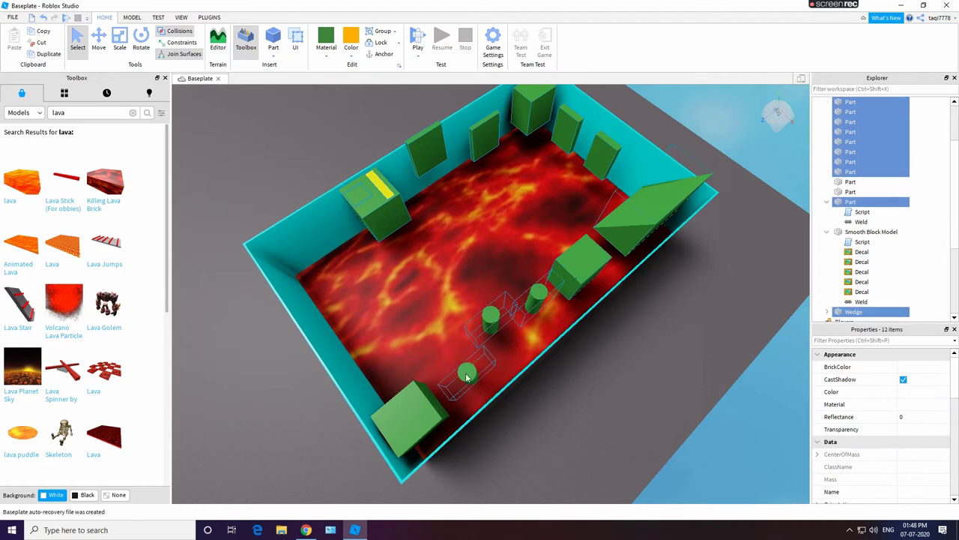
{"action": "scroll", "coordinate": [873, 274], "scroll_direction": "down", "scroll_amount": 5}
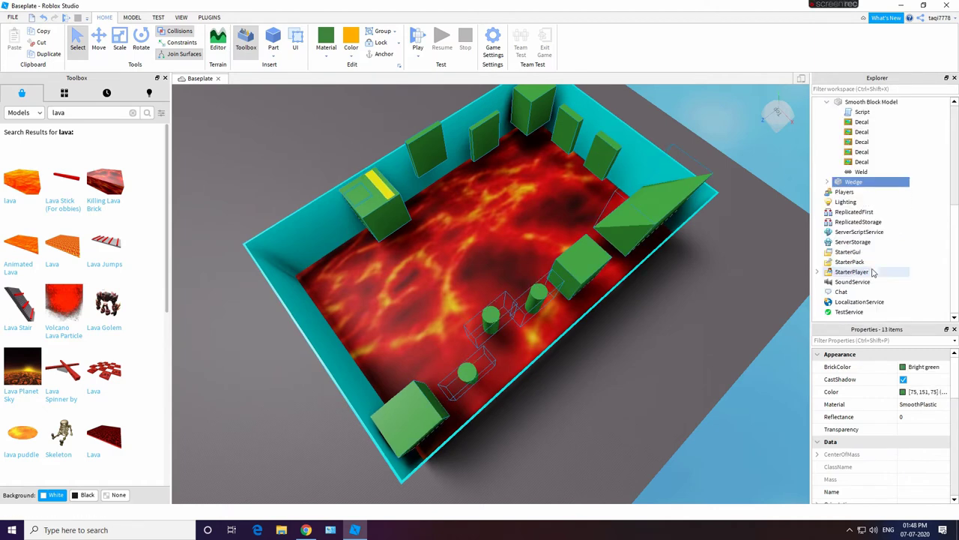
{"action": "scroll", "coordinate": [872, 272], "scroll_direction": "up", "scroll_amount": 6}
{"action": "left_click", "coordinate": [827, 113]}
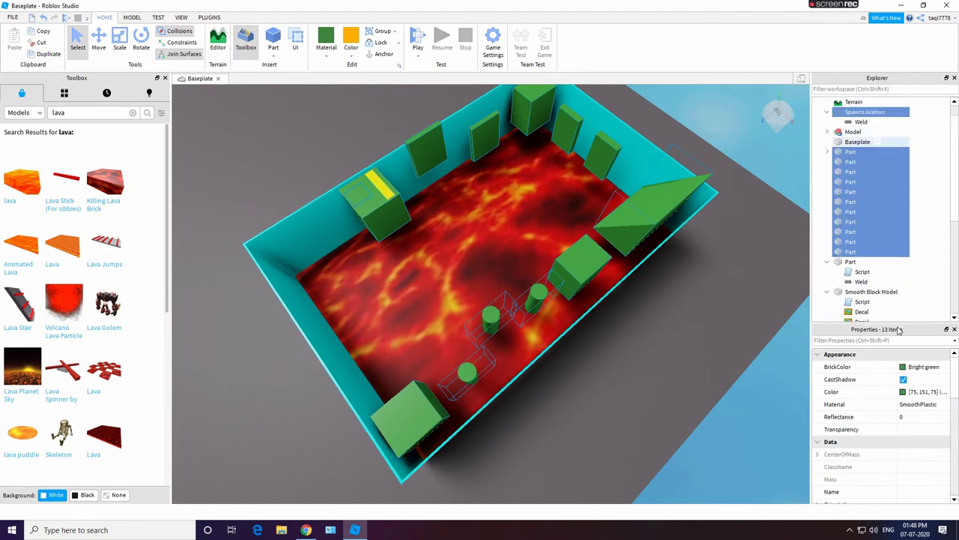
{"action": "double_click", "coordinate": [865, 112]}
{"action": "left_click", "coordinate": [718, 116]}
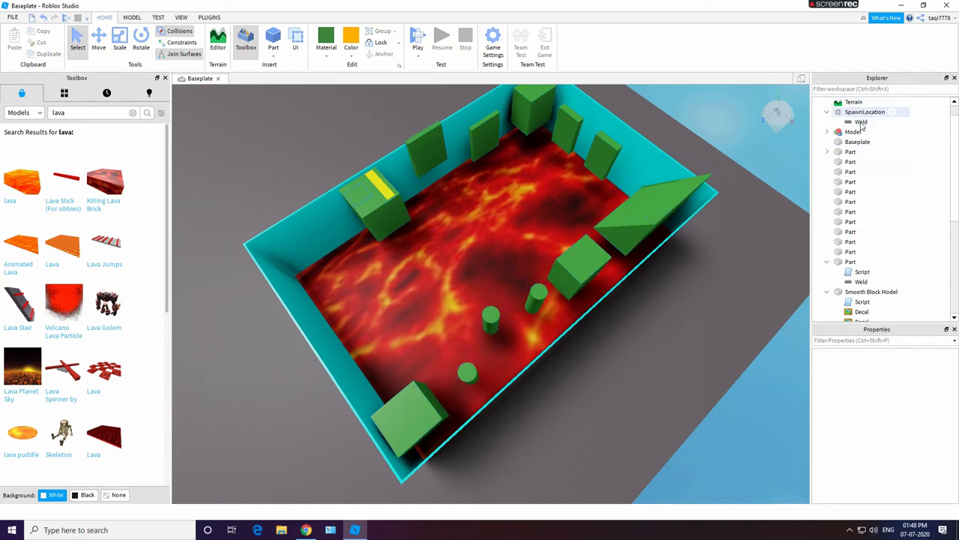
- Select the spawn location, speed strip, wedge and all green obstacles, and lower them together toward the lava
{"action": "left_click", "coordinate": [862, 114]}
{"action": "scroll", "coordinate": [920, 434], "scroll_direction": "down", "scroll_amount": 5}
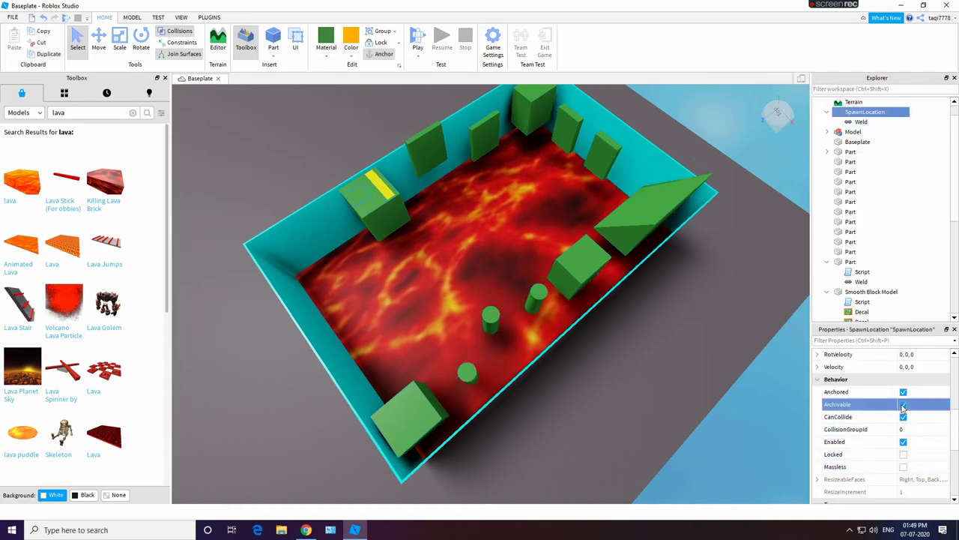
{"action": "left_click", "coordinate": [850, 162], "text": "ctrl"}
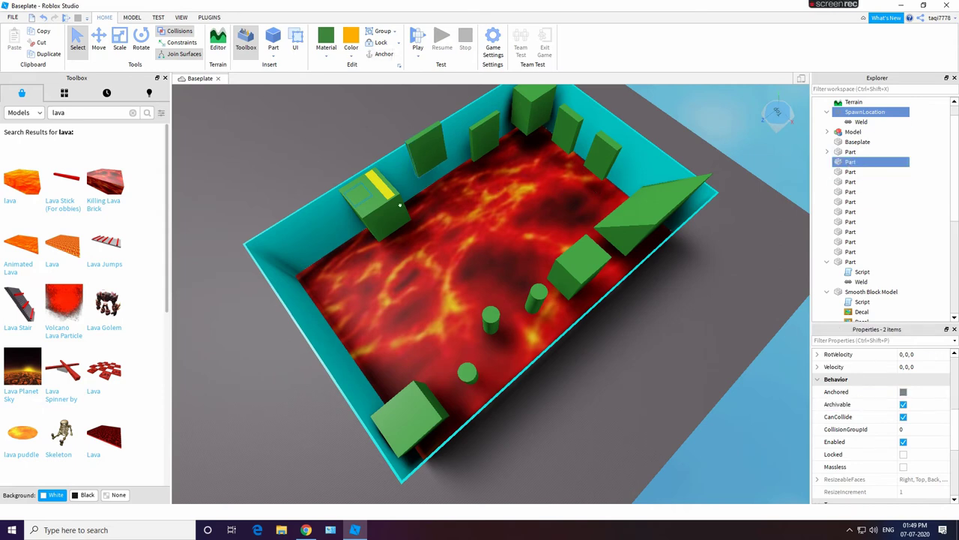
{"action": "left_click", "coordinate": [643, 192], "text": "ctrl"}
{"action": "left_click", "coordinate": [580, 261], "text": "ctrl"}
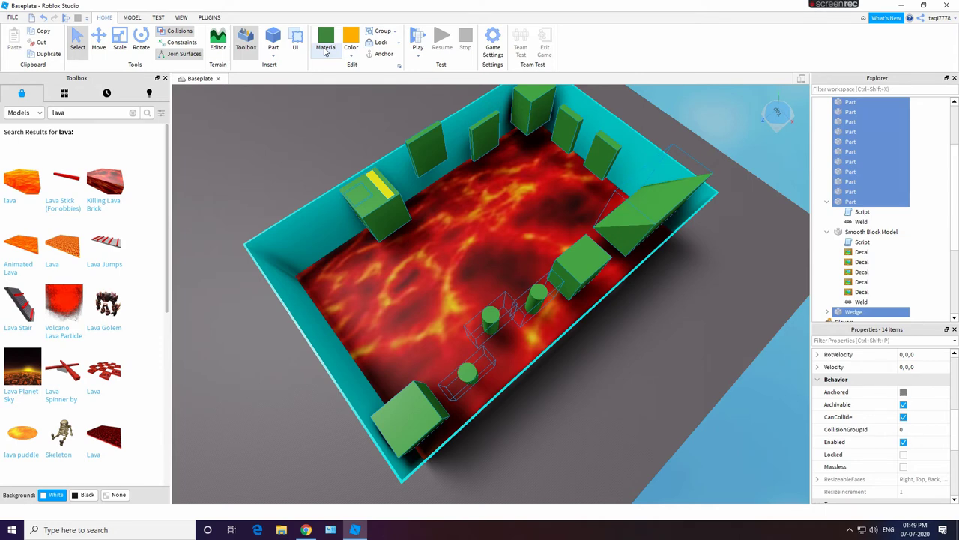
{"action": "key", "text": "w"}
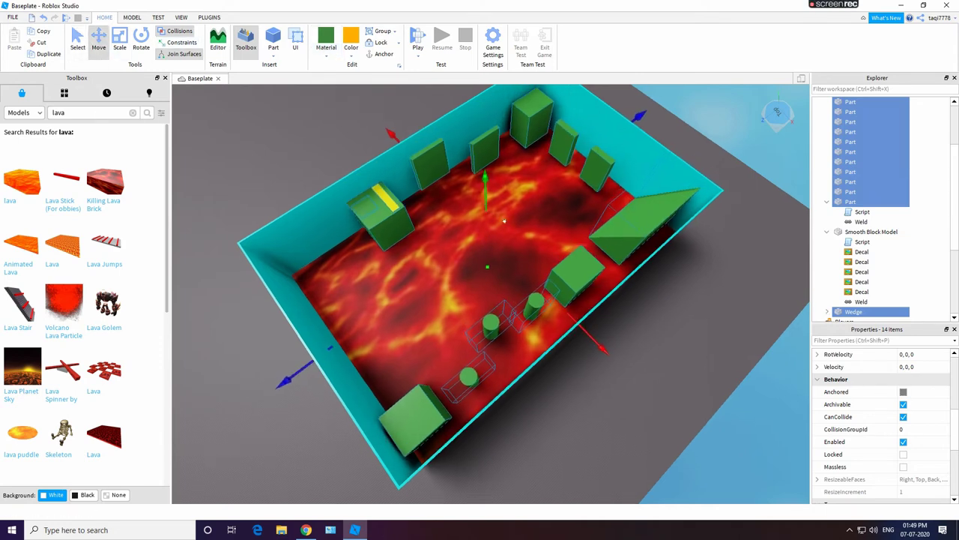
- Readjust the lava slab's height so it covers the baseplate beneath the green obstacles
{"action": "left_click", "coordinate": [425, 272]}
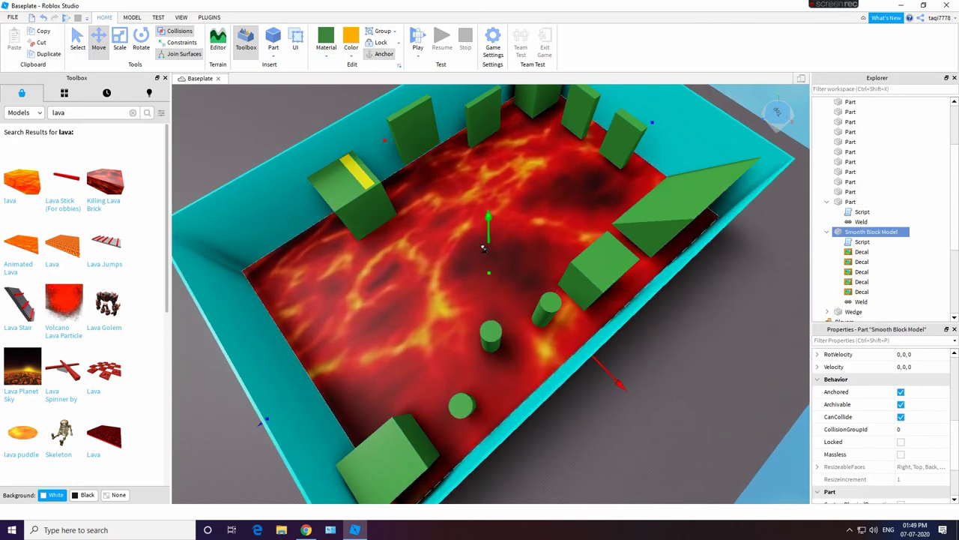
{"action": "left_click_drag", "start_coordinate": [485, 236], "coordinate": [480, 263]}
{"action": "key", "text": "w"}
{"action": "right_click_drag", "start_coordinate": [507, 260], "coordinate": [515, 261]}
{"action": "key", "text": "w"}
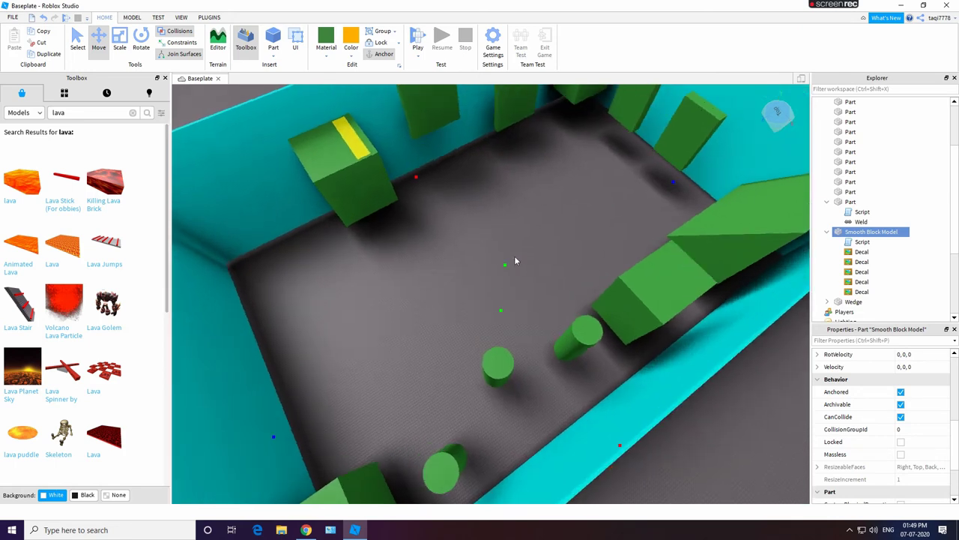
{"action": "key", "text": "w"}
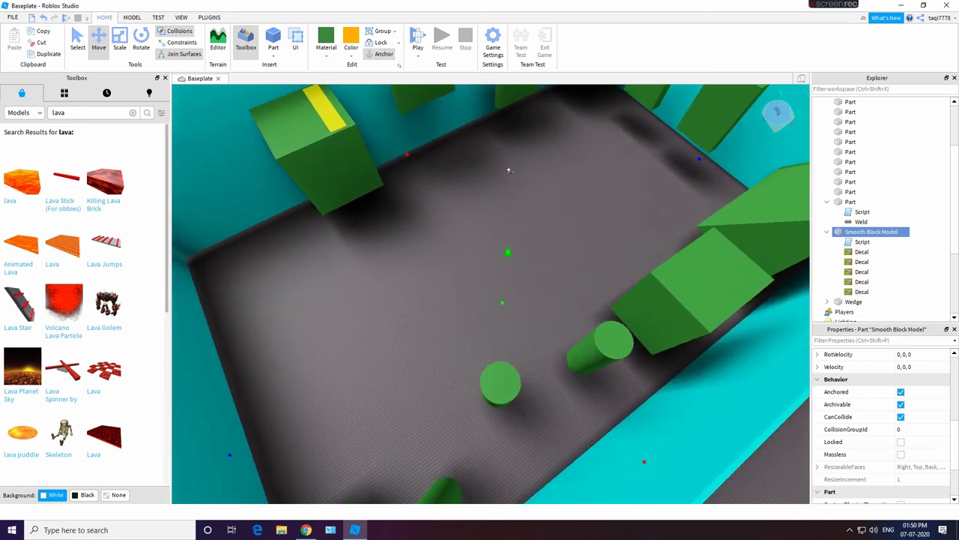
{"action": "left_click_drag", "start_coordinate": [515, 260], "coordinate": [521, 262]}
{"action": "key", "text": "s"}
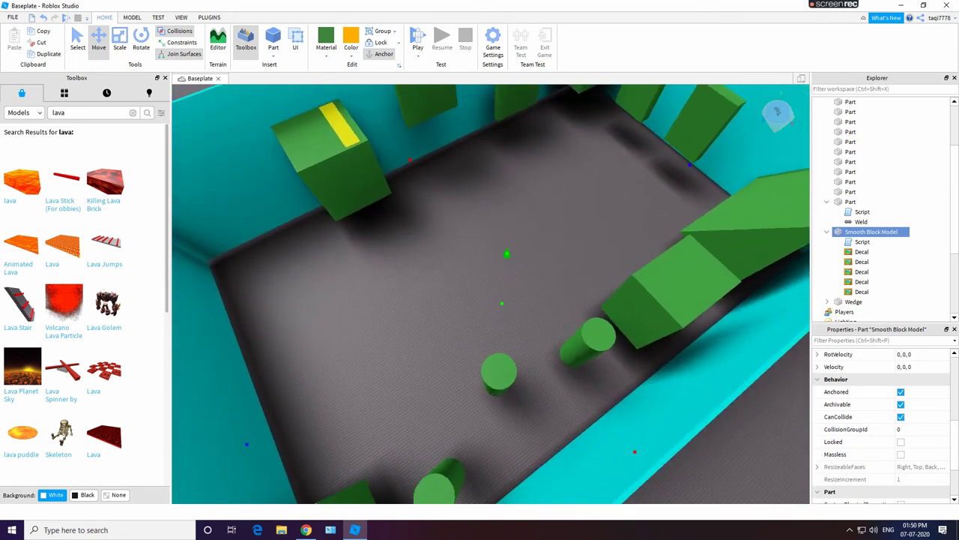
{"action": "key", "text": "s"}
{"action": "left_click_drag", "start_coordinate": [546, 150], "coordinate": [548, 141]}
{"action": "key", "text": "w"}
{"action": "left_click", "coordinate": [419, 193]}
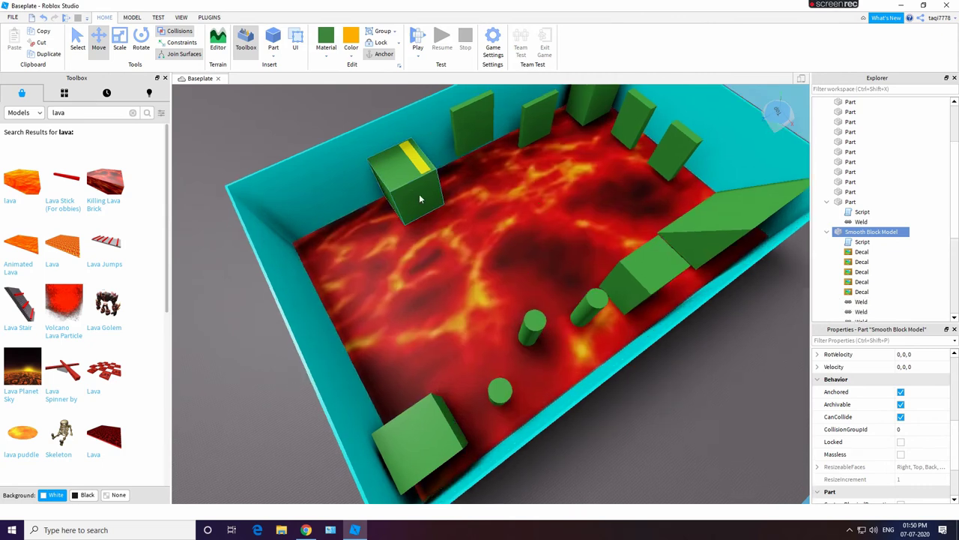
{"action": "left_click", "coordinate": [514, 171]}
{"action": "right_click_drag", "start_coordinate": [516, 150], "coordinate": [517, 139]}
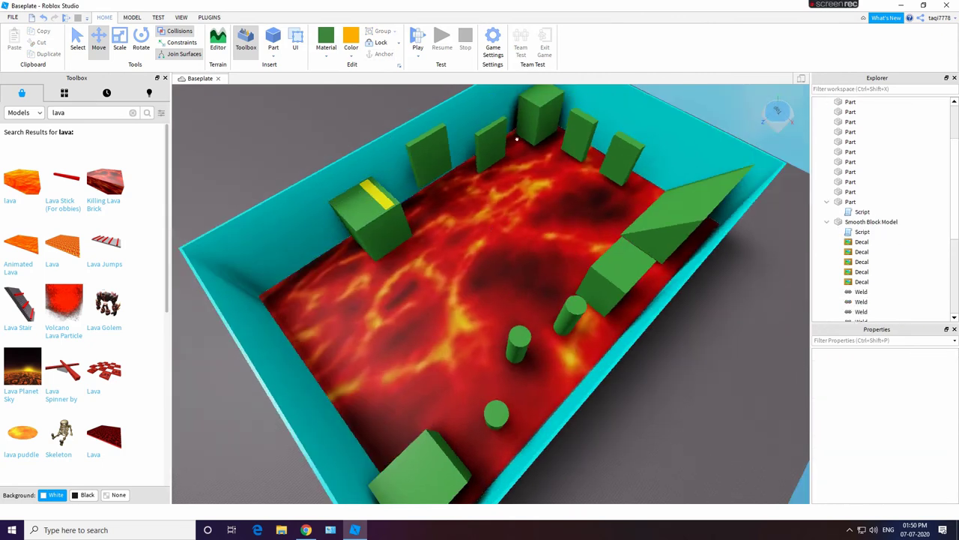
- Start a playtest, try jumping from the starting block toward the first obstacle, and hide the chat window
{"action": "left_click", "coordinate": [417, 38]}
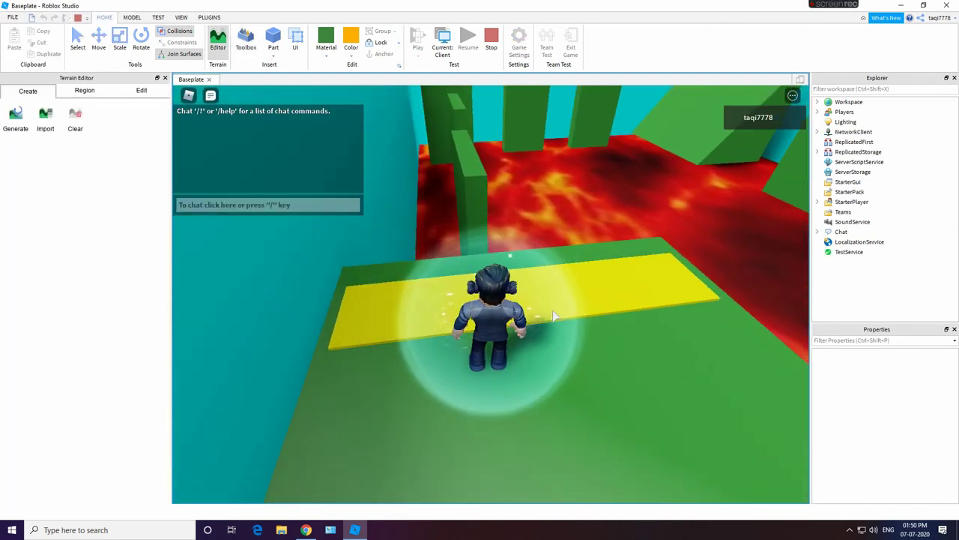
{"action": "key", "text": "w"}
{"action": "key", "text": "space"}
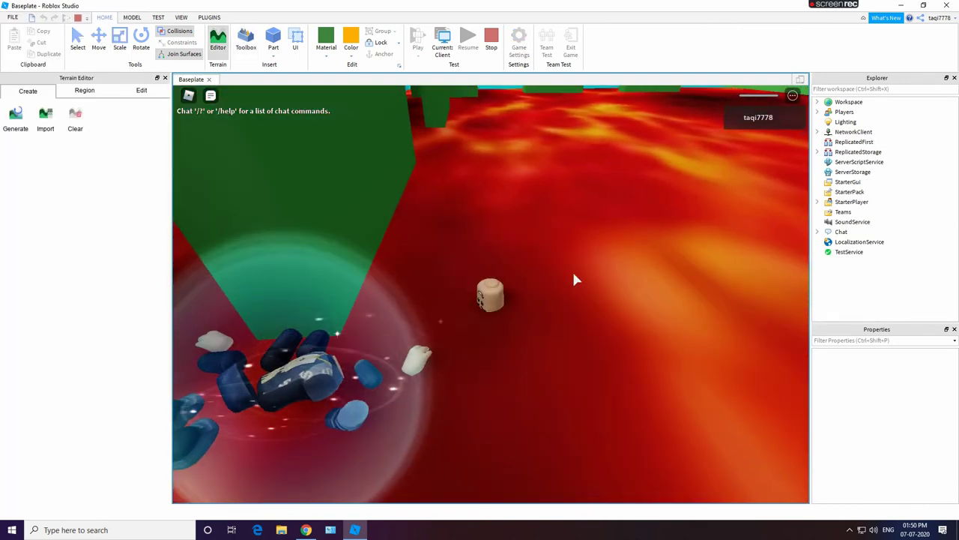
{"action": "left_click", "coordinate": [211, 97]}
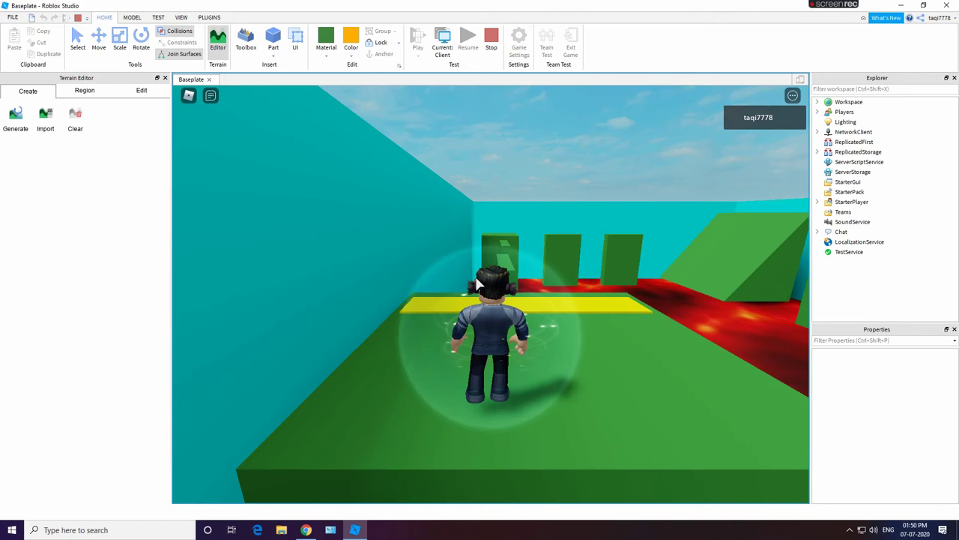
{"action": "key", "text": "w"}
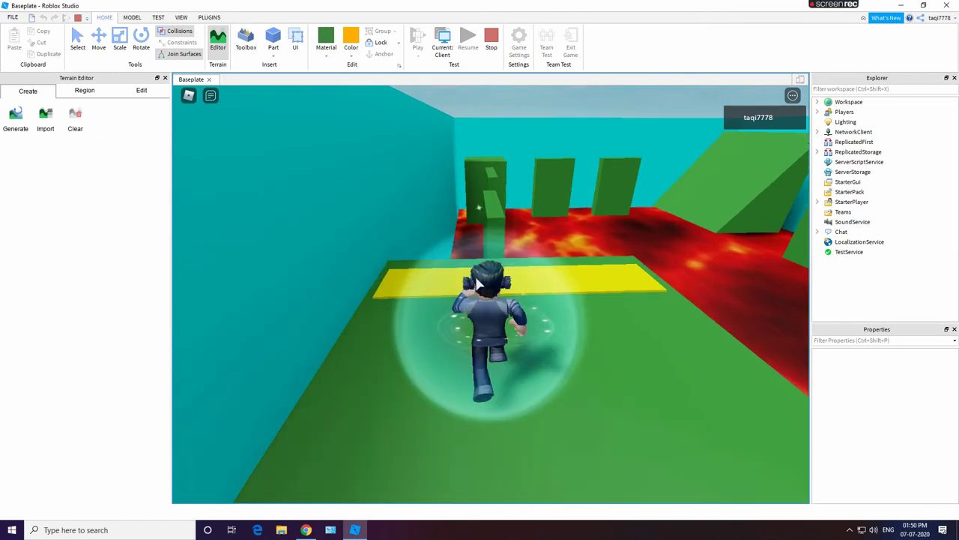
{"action": "key", "text": "space"}
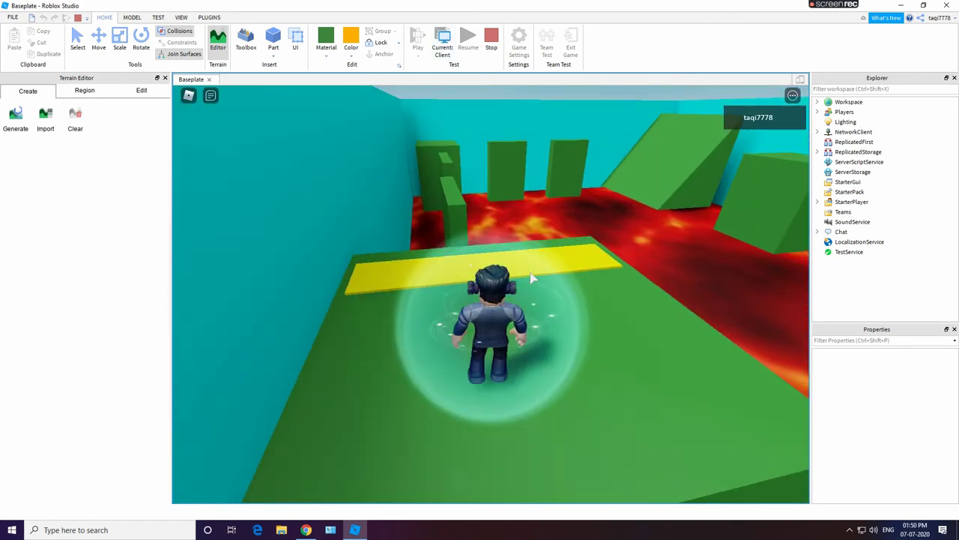
- Run the character across the yellow speed strip and jump along the narrow platforms beside the wall
{"action": "key", "text": "w"}
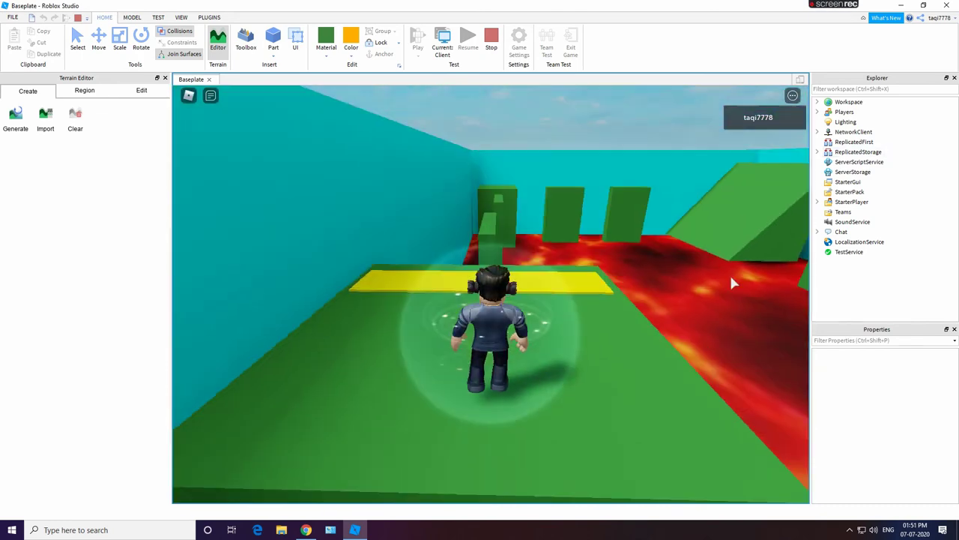
{"action": "key", "text": "w"}
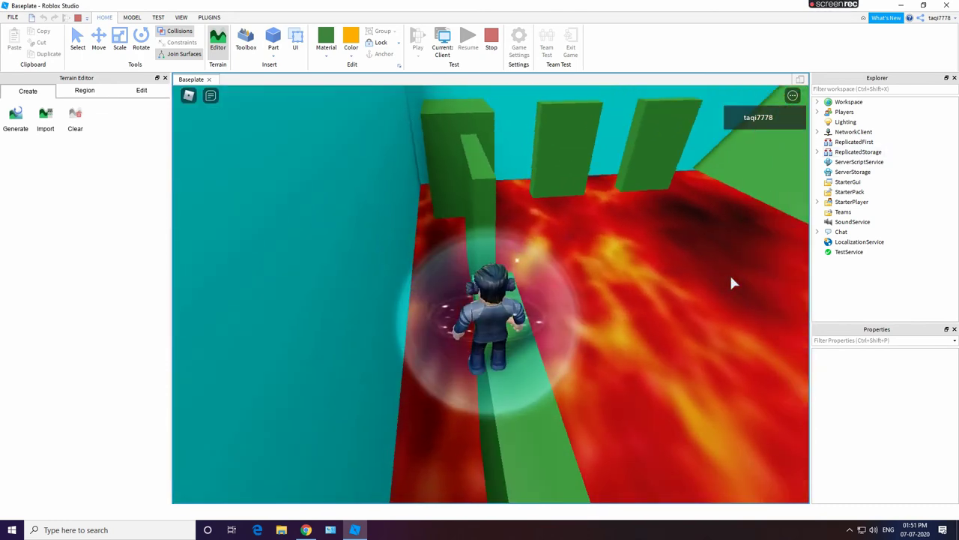
{"action": "right_click_drag", "start_coordinate": [731, 275], "coordinate": [728, 293]}
{"action": "key", "text": "w"}
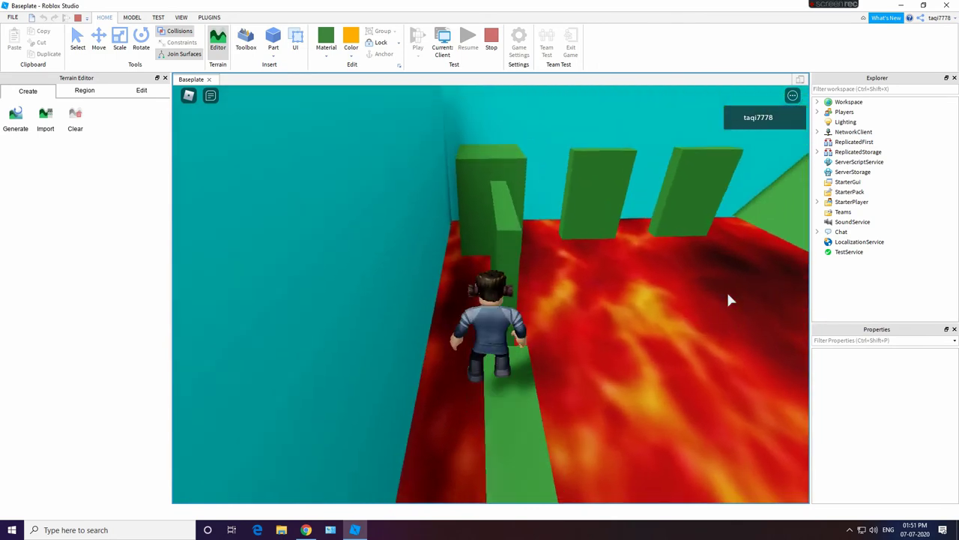
- Switch the playtest to the server view and move the character from the starting block onto the far corner block
{"action": "left_click", "coordinate": [443, 47]}
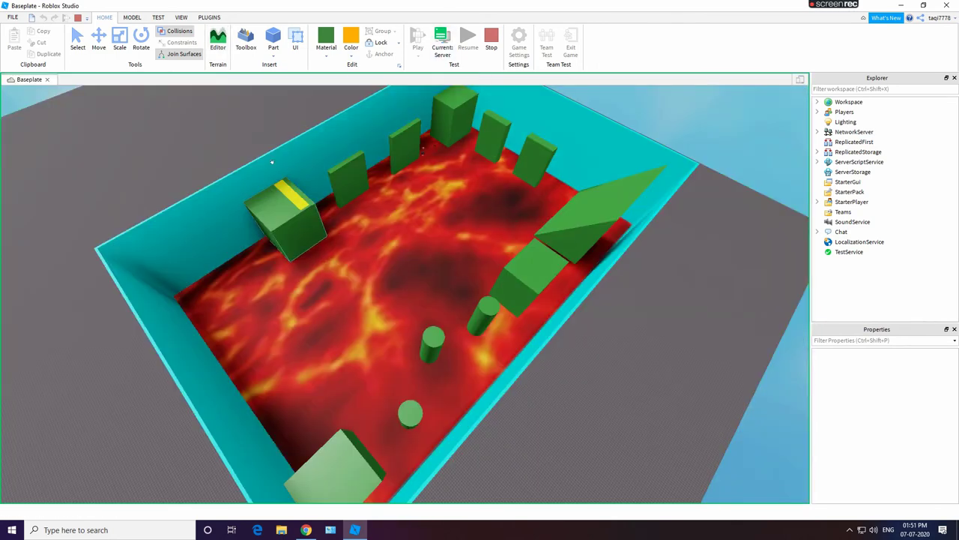
{"action": "left_click", "coordinate": [442, 46]}
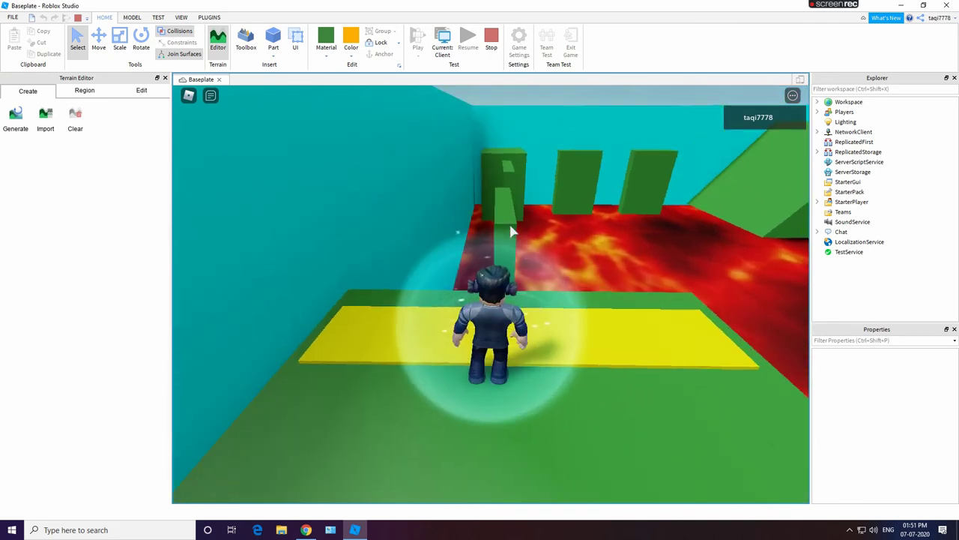
{"action": "left_click", "coordinate": [442, 46]}
{"action": "right_click_drag", "start_coordinate": [335, 197], "coordinate": [301, 271]}
{"action": "left_click_drag", "start_coordinate": [301, 273], "coordinate": [417, 162]}
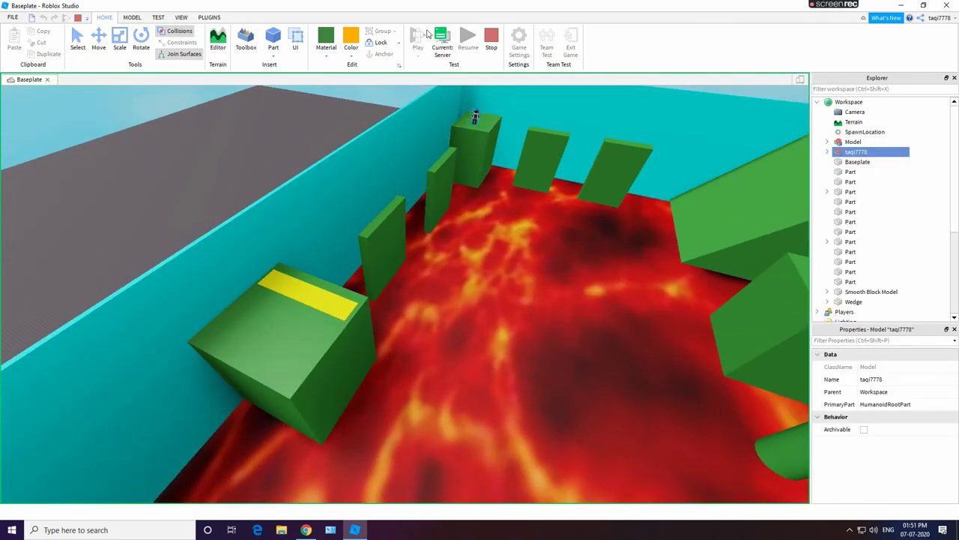
- Return to the client view, try the jump from the corner block, and stop the playtest
{"action": "left_click", "coordinate": [441, 45]}
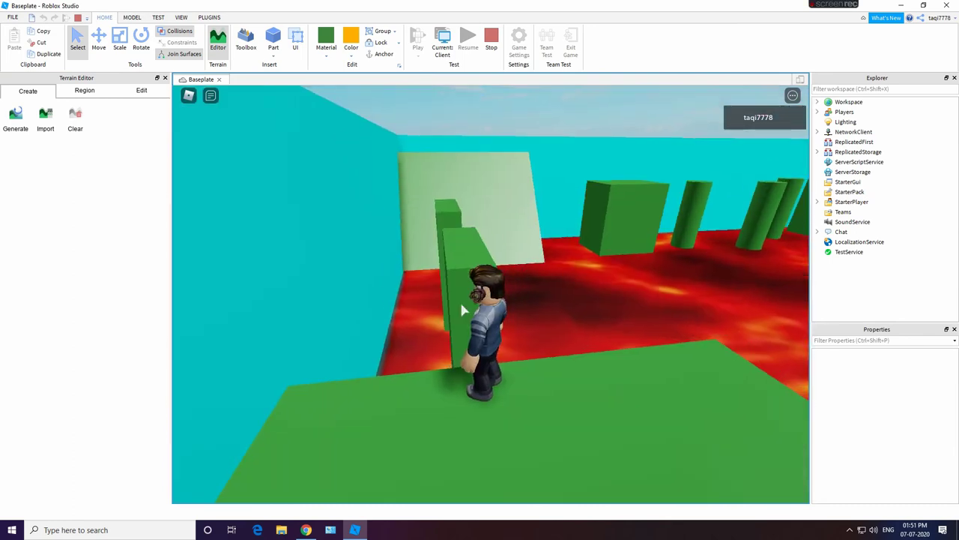
{"action": "key", "text": "w"}
{"action": "right_click_drag", "start_coordinate": [515, 180], "coordinate": [484, 228]}
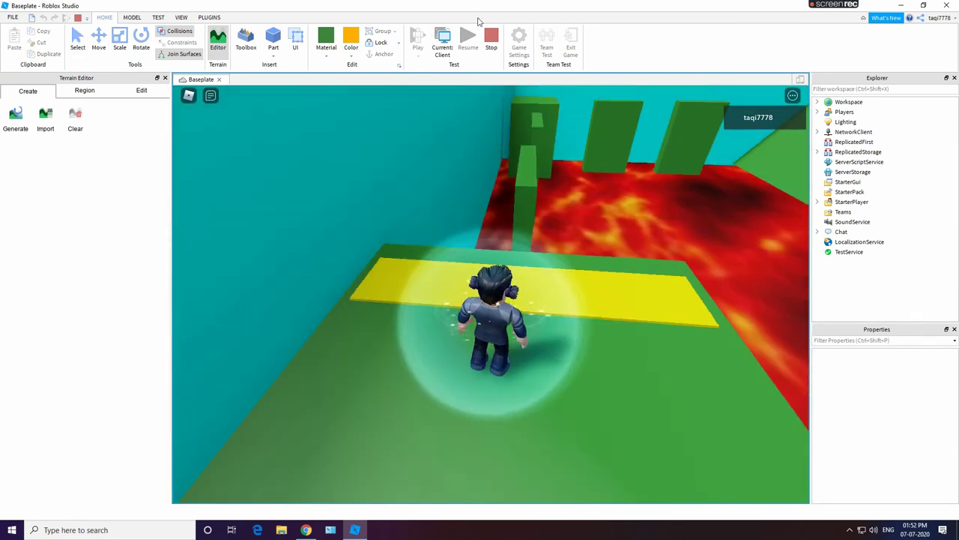
{"action": "left_click", "coordinate": [491, 42]}
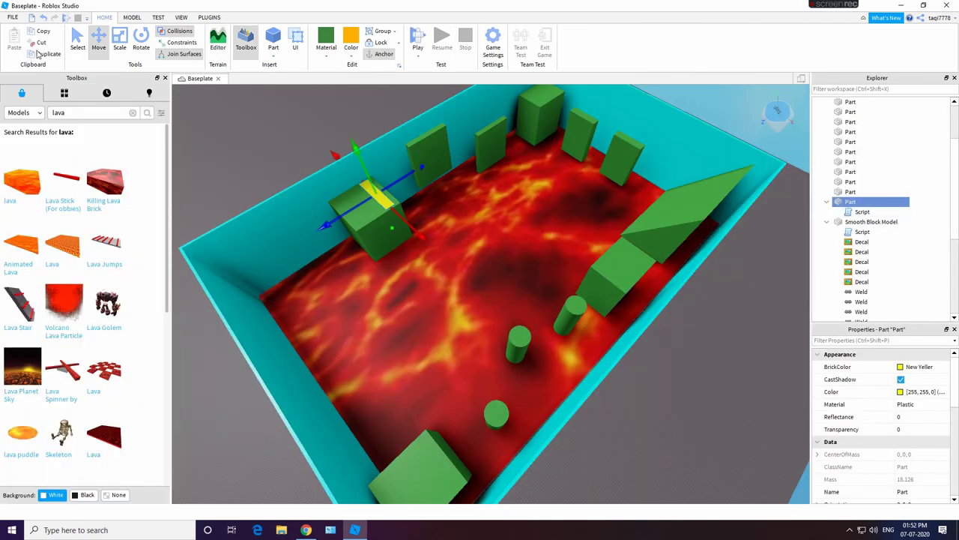
- Review the yellow speed strip's touch script, close it unchanged, and start a new playtest
{"action": "double_click", "coordinate": [862, 212]}
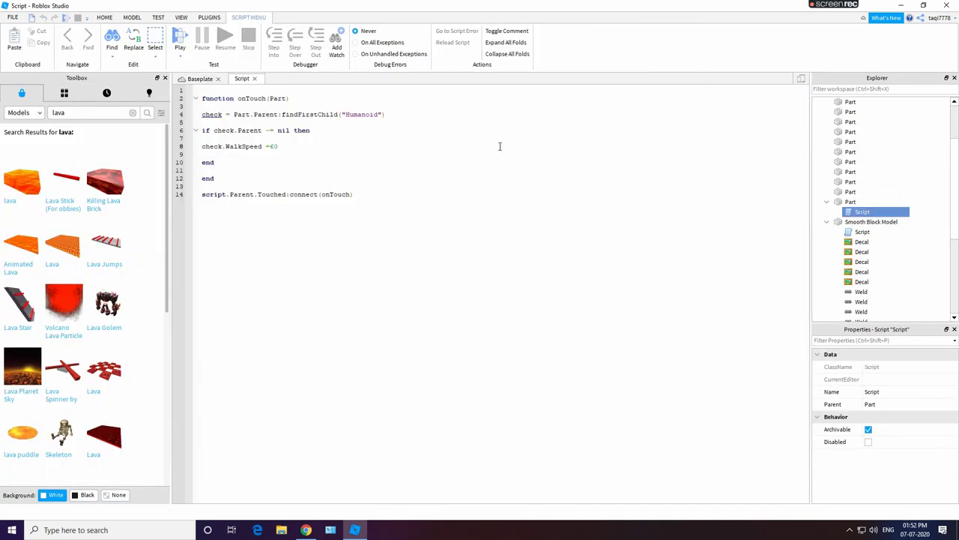
{"action": "left_click", "coordinate": [255, 78]}
{"action": "left_click", "coordinate": [420, 36]}
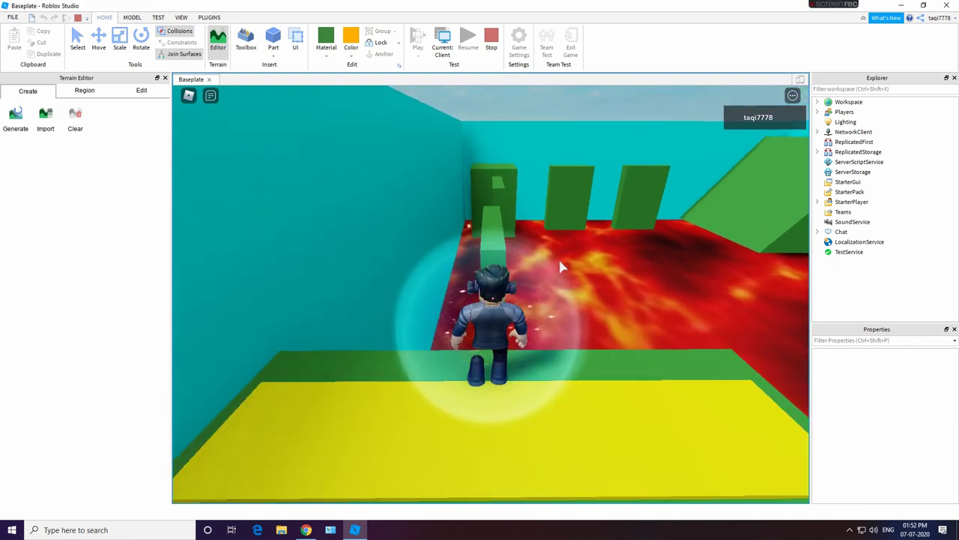
- Run the character from the starting block across the yellow speed strip toward the first narrow platform
{"action": "key", "text": "w"}
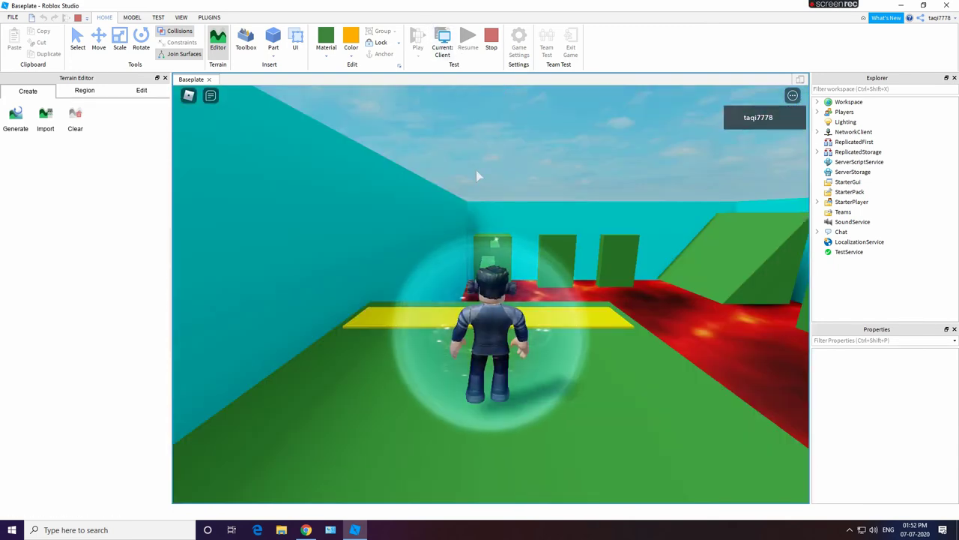
{"action": "key", "text": "w"}
{"action": "left_click_drag", "start_coordinate": [853, 172], "coordinate": [610, 204]}
{"action": "right_click_drag", "start_coordinate": [610, 203], "coordinate": [622, 277]}
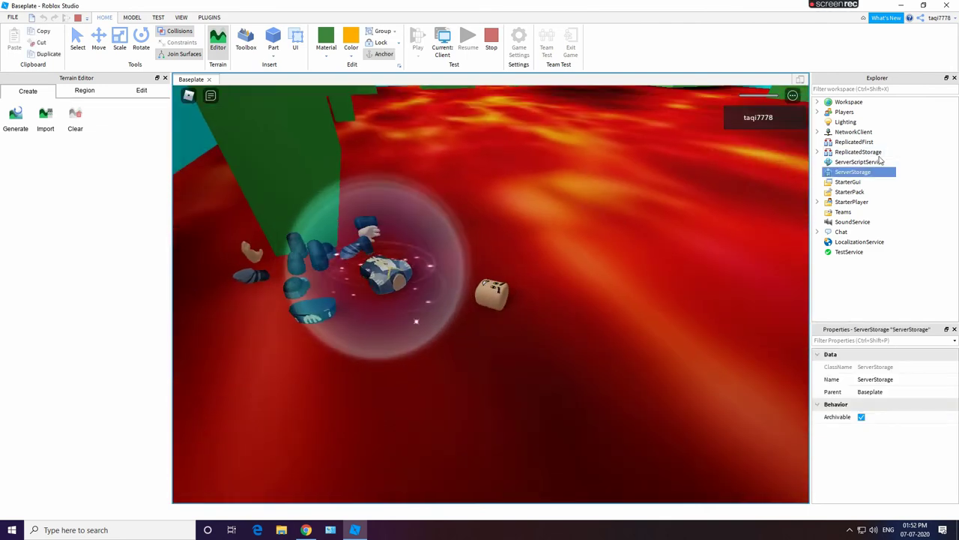
{"action": "left_click", "coordinate": [854, 288]}
{"action": "right_click_drag", "start_coordinate": [469, 226], "coordinate": [460, 238]}
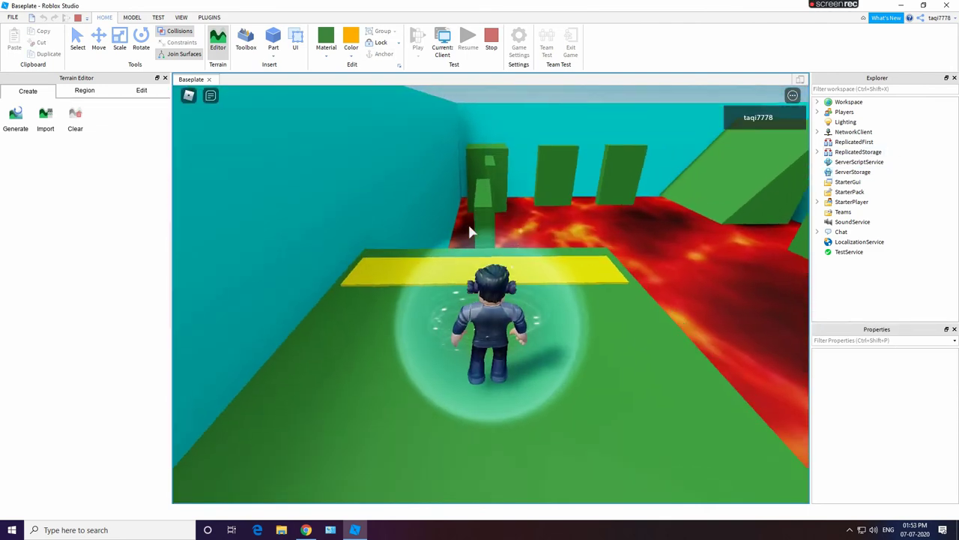
- Retry the run over the speed strip and get the character onto the first narrow platform beside the wall
{"action": "key", "text": "w"}
{"action": "key", "text": "w"}
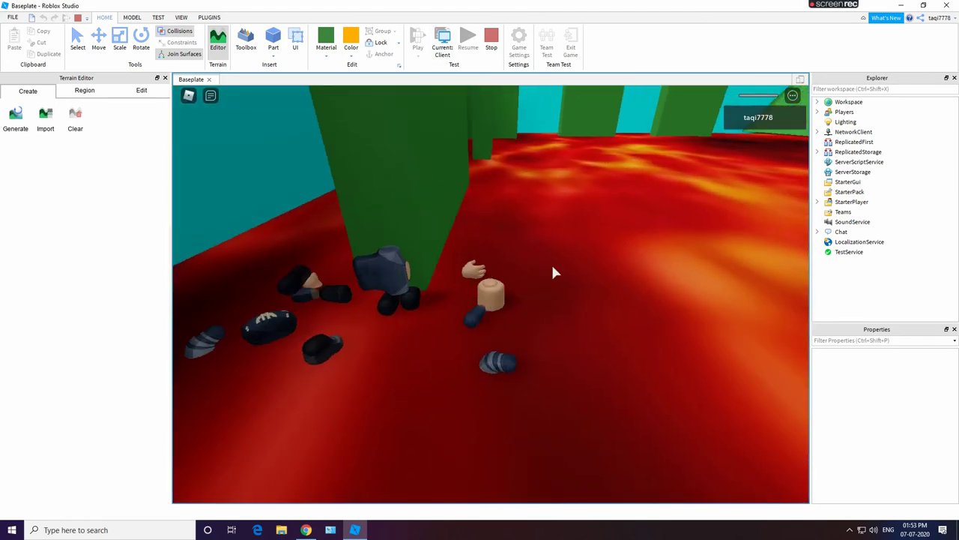
{"action": "key", "text": "w"}
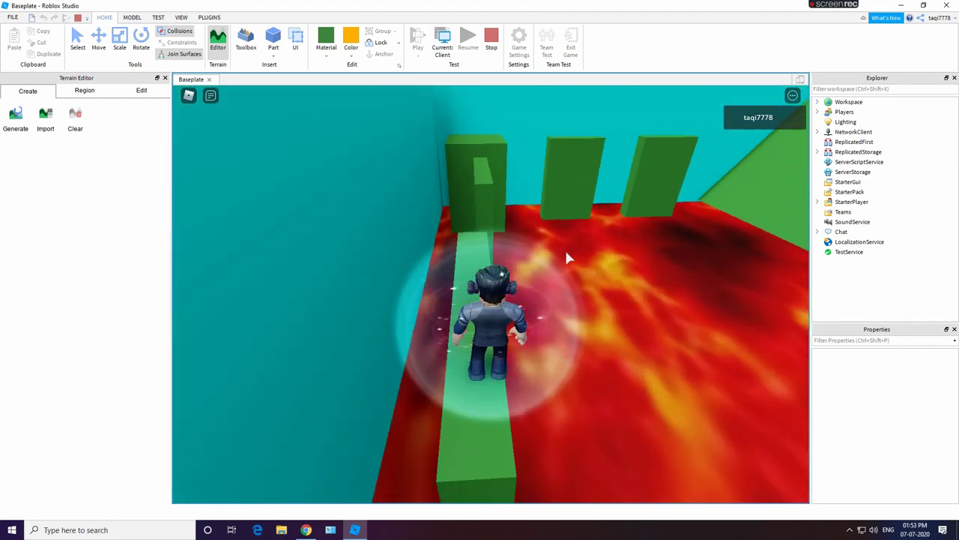
{"action": "key", "text": "w"}
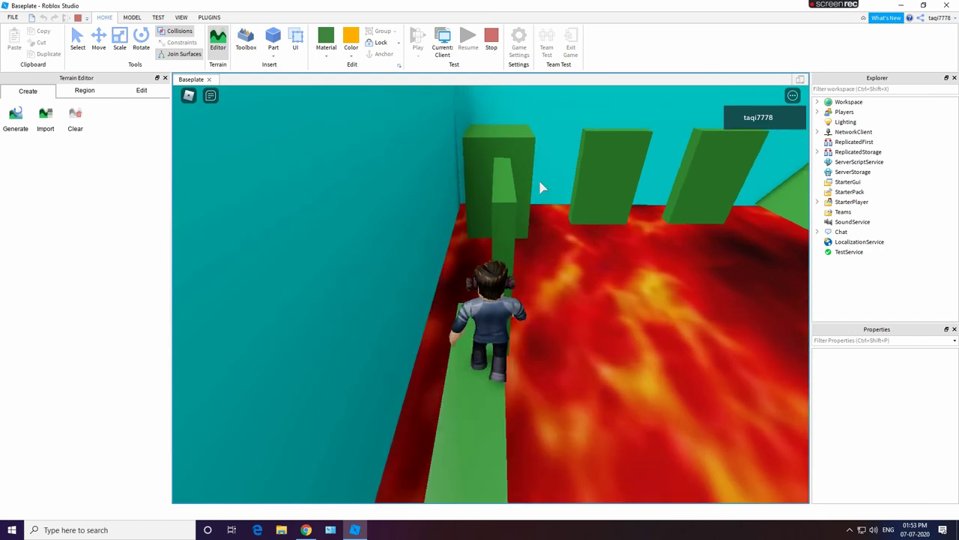
- Try jumping the character along the narrow platforms toward the far corner block
{"action": "key", "text": "w"}
{"action": "key", "text": "space"}
{"action": "key", "text": "space"}
{"action": "right_click_drag", "start_coordinate": [545, 178], "coordinate": [588, 159]}
{"action": "key", "text": "w"}
{"action": "key", "text": "space"}
{"action": "key", "text": "w"}
{"action": "key", "text": "space"}
{"action": "key", "text": "s"}
{"action": "key", "text": "w"}
{"action": "key", "text": "space"}
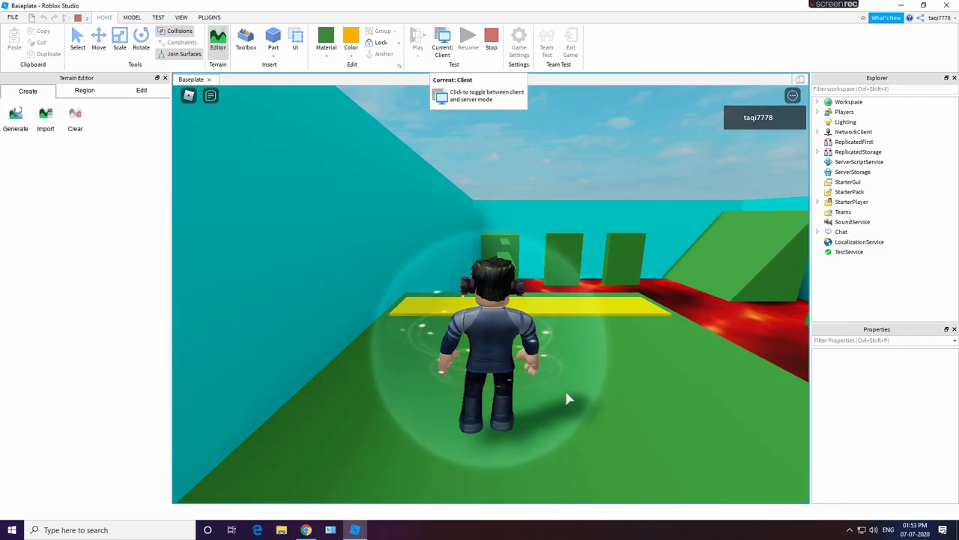
- Switch the playtest to the server view, try moving the character from the starting block toward the wedge ramp, and return to the client view
{"action": "right_click_drag", "start_coordinate": [566, 392], "coordinate": [566, 392]}
{"action": "key", "text": "w"}
{"action": "key", "text": "w"}
{"action": "left_click", "coordinate": [442, 45]}
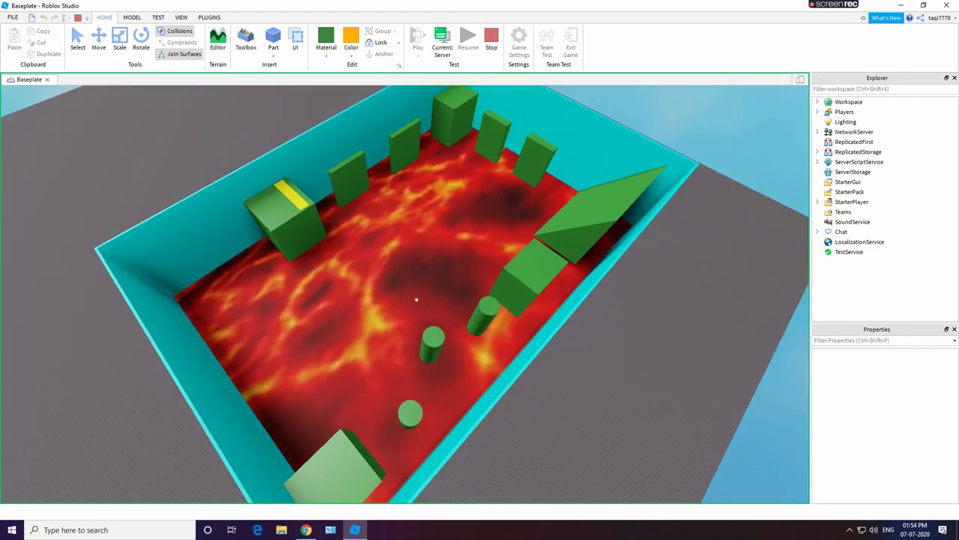
{"action": "left_click_drag", "start_coordinate": [282, 179], "coordinate": [611, 162]}
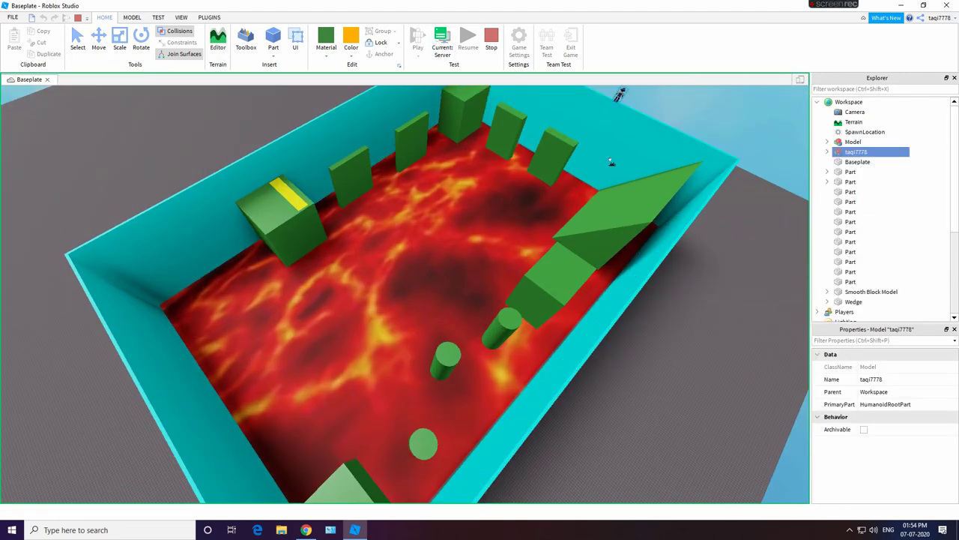
{"action": "left_click", "coordinate": [443, 44]}
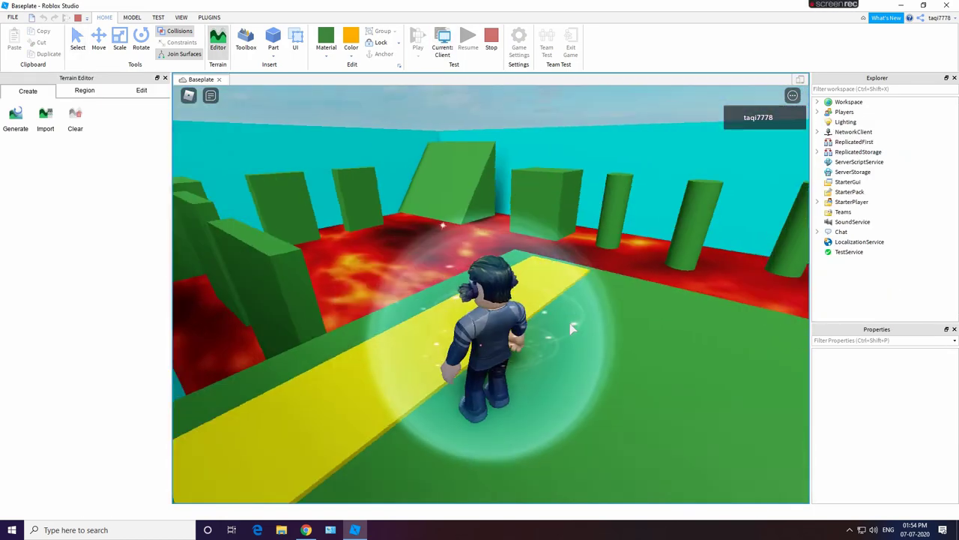
- Return to the server view and place the character on the large green wedge ramp
{"action": "left_click", "coordinate": [443, 43]}
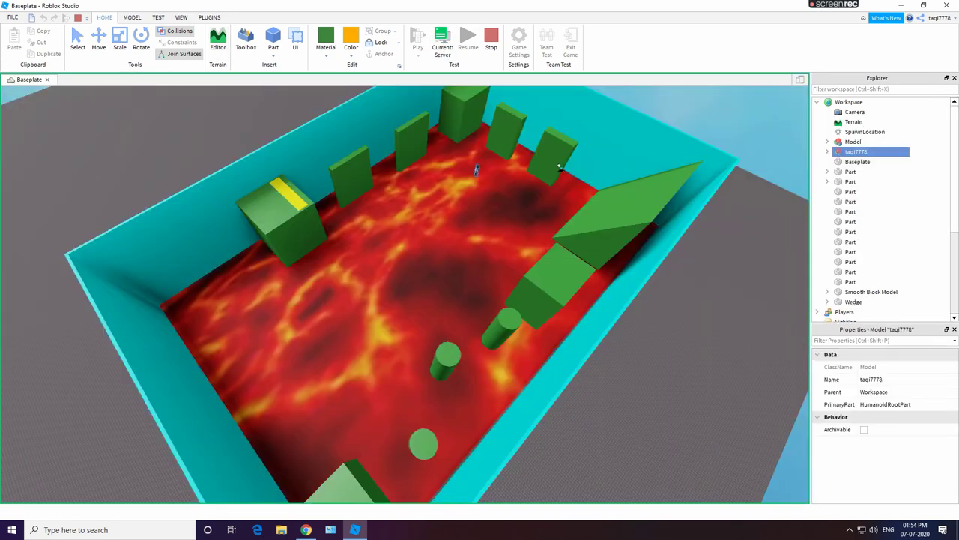
{"action": "left_click_drag", "start_coordinate": [613, 211], "coordinate": [599, 221]}
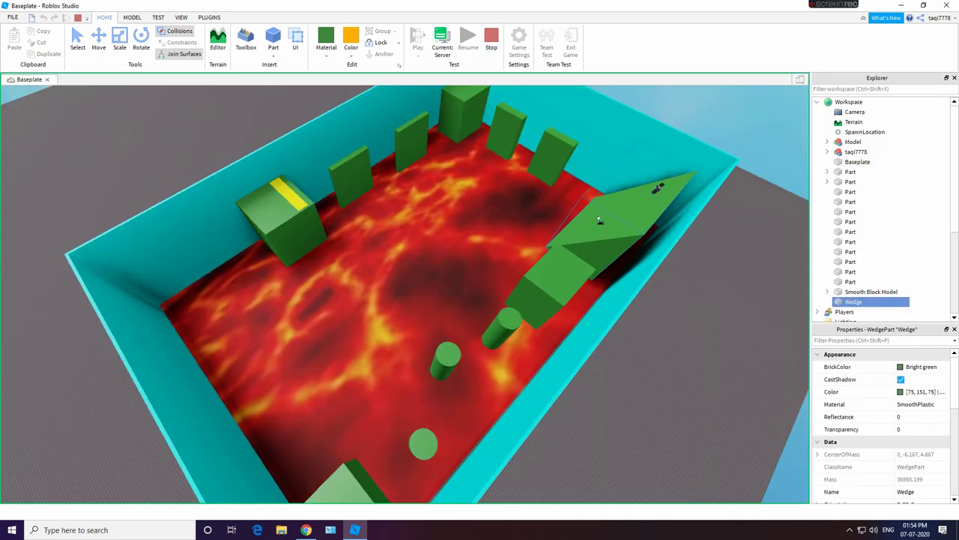
{"action": "right_click_drag", "start_coordinate": [620, 221], "coordinate": [712, 315]}
{"action": "scroll", "coordinate": [691, 288], "scroll_direction": "up", "scroll_amount": 3}
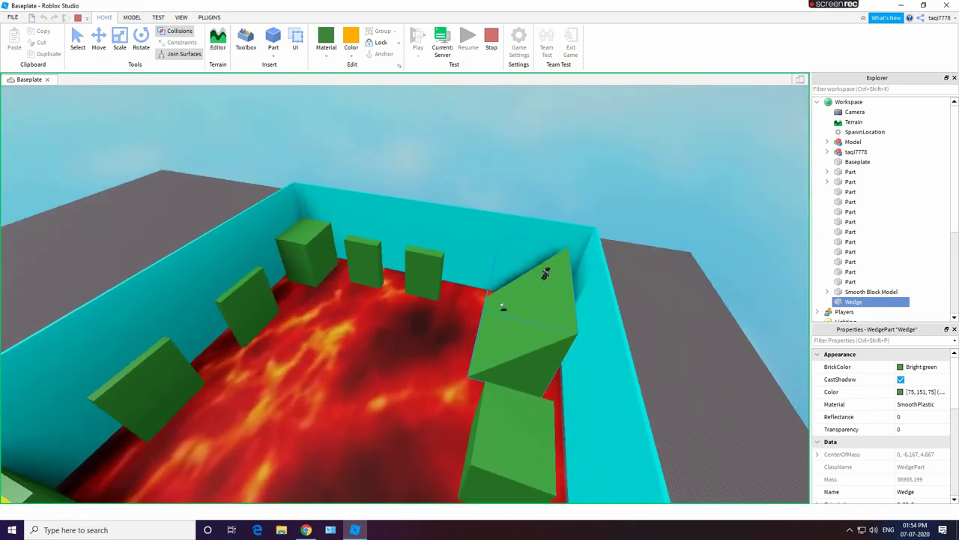